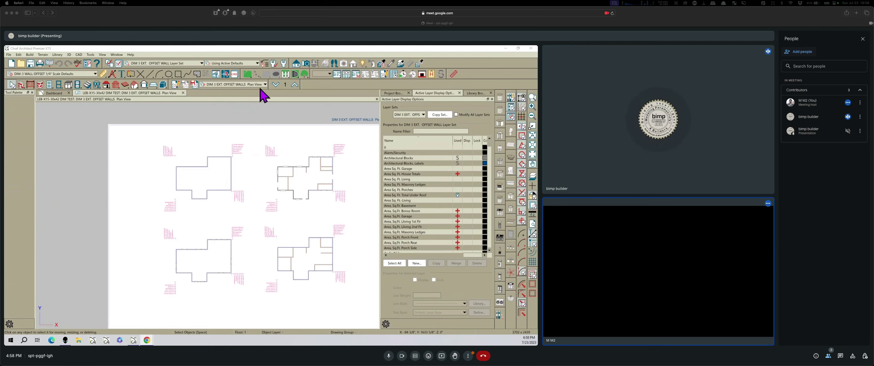
Generate automatic exterior dimensions for the plans in the DIM 3 EXT. OFFSET WALLS Plan View, inspect them, and undo them.
{"action": "left_click", "coordinate": [112, 74]}
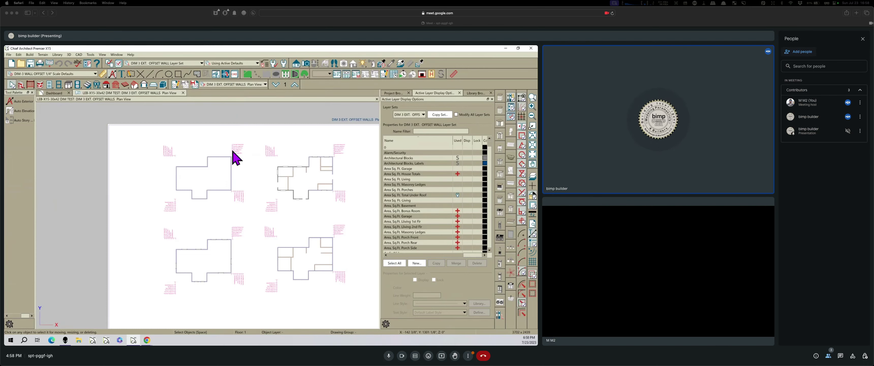
{"action": "scroll", "coordinate": [233, 151], "scroll_direction": "up", "scroll_amount": 6}
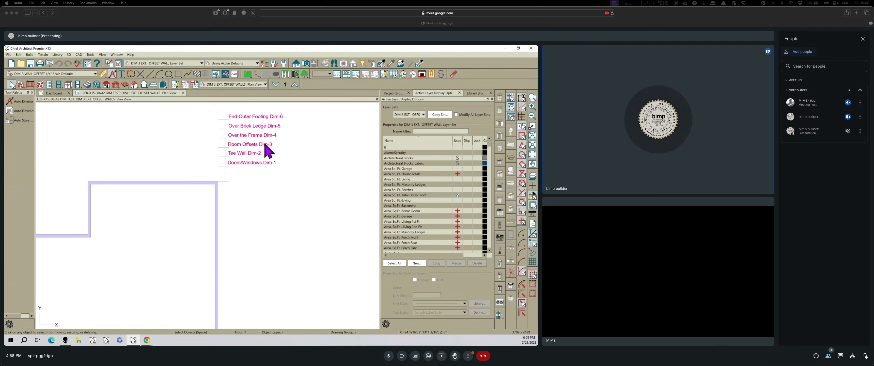
{"action": "scroll", "coordinate": [284, 152], "scroll_direction": "down", "scroll_amount": 1}
{"action": "scroll", "coordinate": [275, 170], "scroll_direction": "down", "scroll_amount": 2}
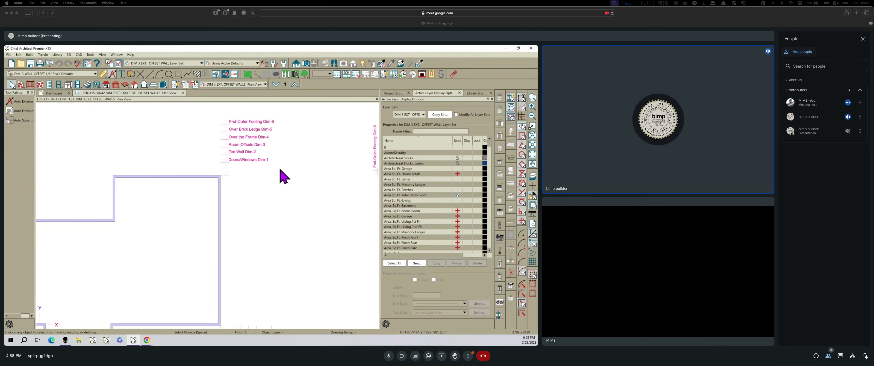
{"action": "left_click", "coordinate": [27, 102]}
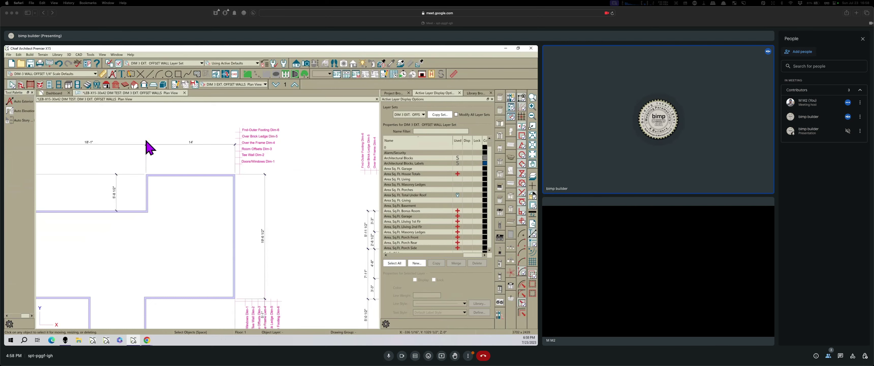
{"action": "scroll", "coordinate": [246, 159], "scroll_direction": "down", "scroll_amount": 2}
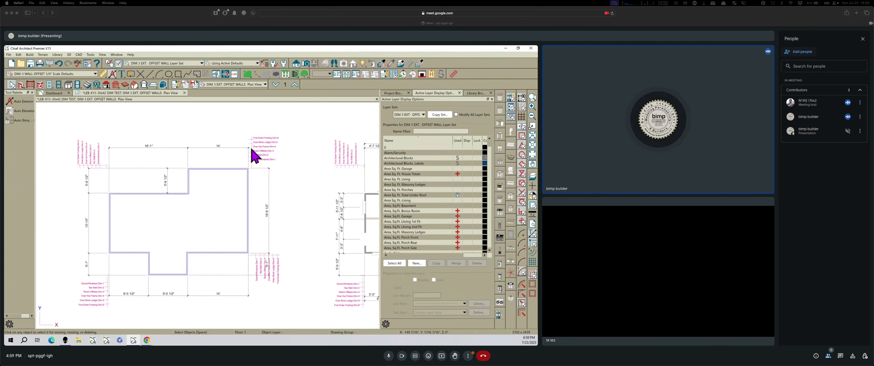
{"action": "scroll", "coordinate": [239, 164], "scroll_direction": "down", "scroll_amount": 3}
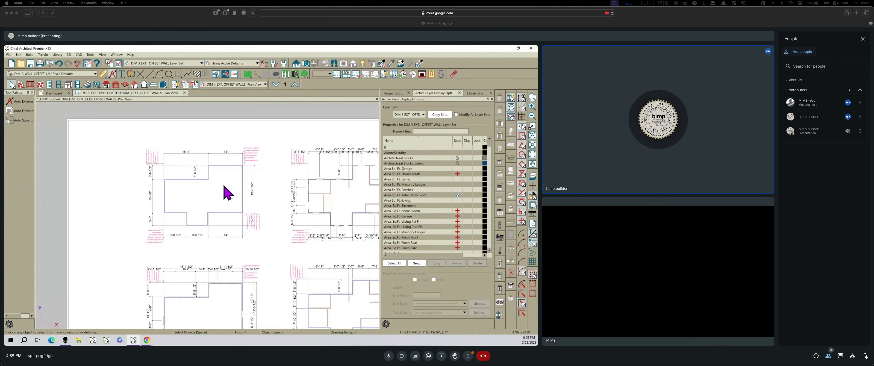
{"action": "scroll", "coordinate": [242, 231], "scroll_direction": "up", "scroll_amount": 1}
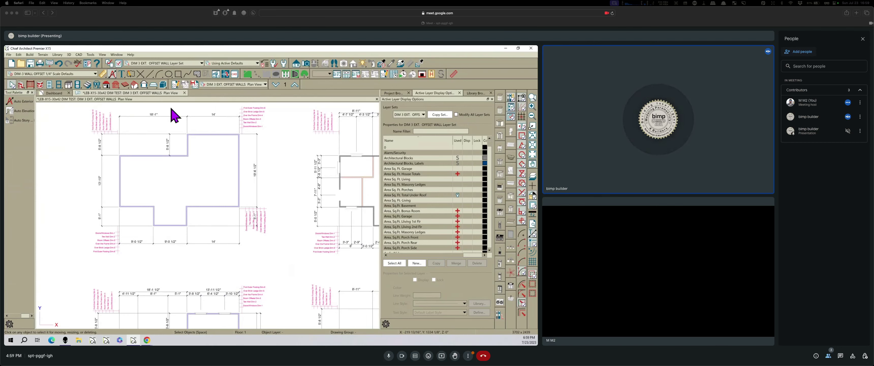
{"action": "left_click", "coordinate": [59, 64]}
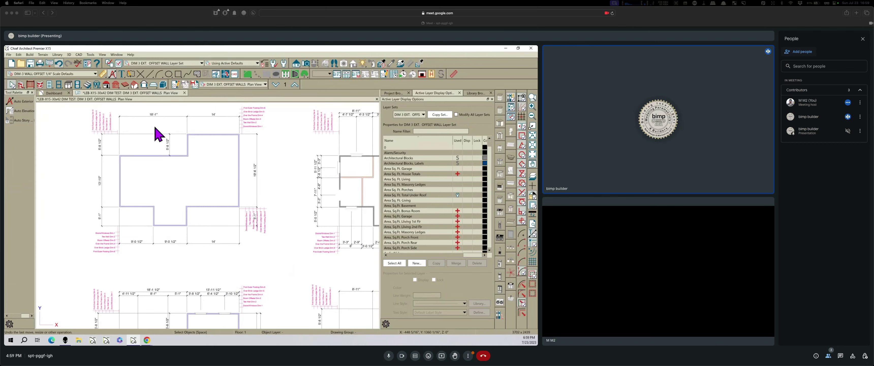
Generate automatic exterior dimensions in the DIM 4 OVERALL FRAME Plan View, inspect the overall dimension lines, and undo them.
{"action": "left_click", "coordinate": [266, 85]}
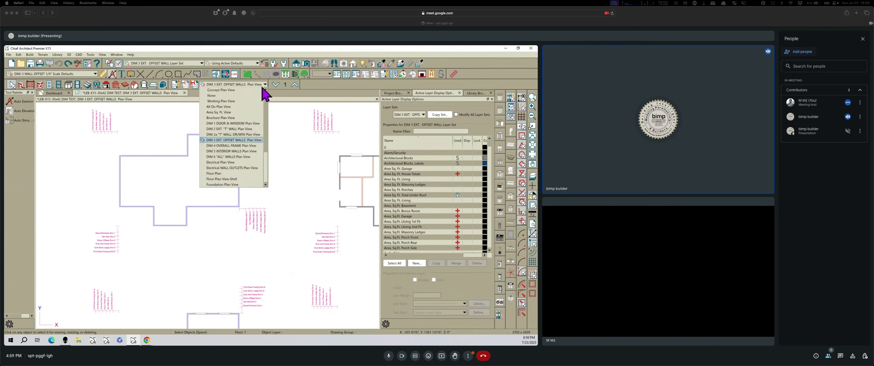
{"action": "left_click", "coordinate": [221, 146]}
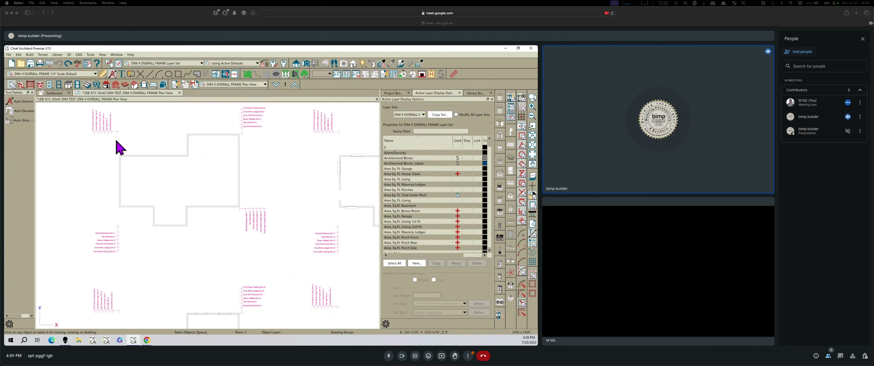
{"action": "left_click", "coordinate": [21, 101]}
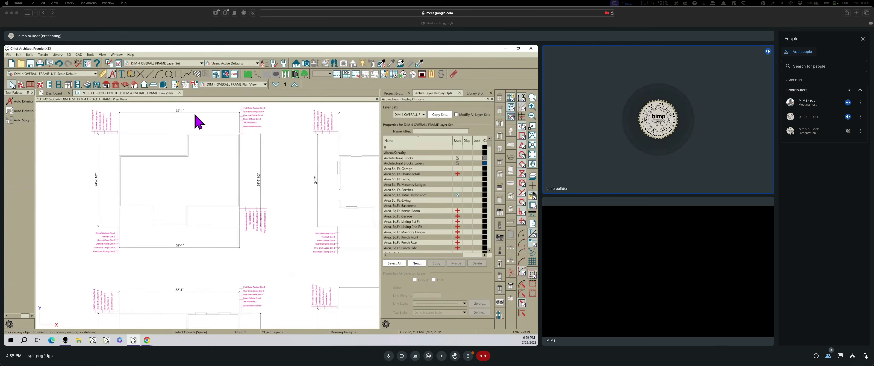
{"action": "scroll", "coordinate": [246, 120], "scroll_direction": "up", "scroll_amount": 1}
{"action": "scroll", "coordinate": [249, 116], "scroll_direction": "up", "scroll_amount": 1}
{"action": "scroll", "coordinate": [250, 116], "scroll_direction": "up", "scroll_amount": 1}
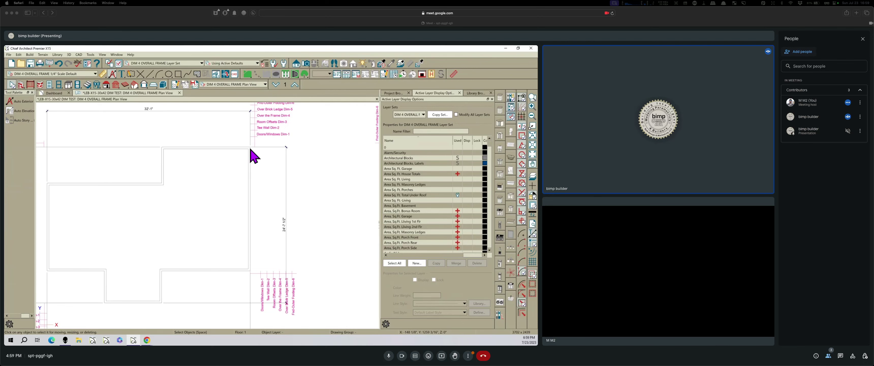
{"action": "scroll", "coordinate": [289, 156], "scroll_direction": "down", "scroll_amount": 1}
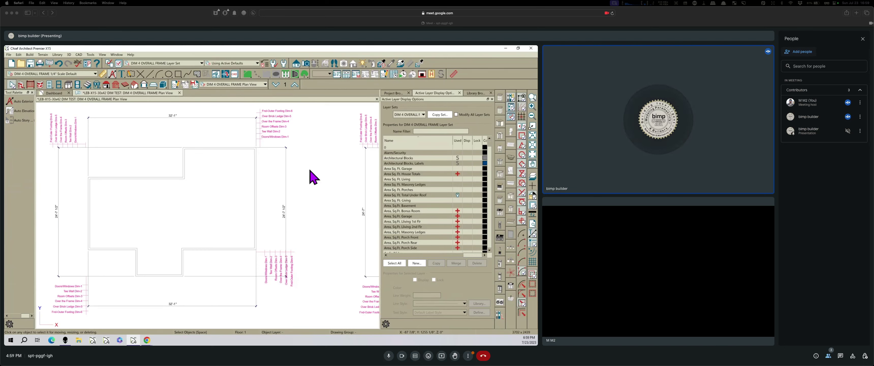
{"action": "scroll", "coordinate": [311, 176], "scroll_direction": "down", "scroll_amount": 3}
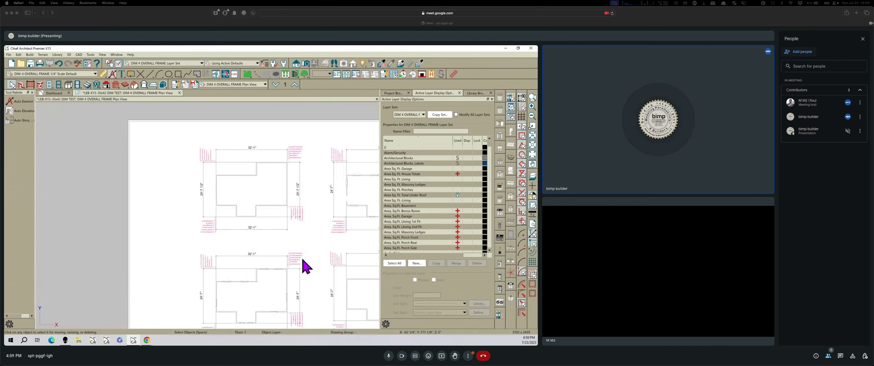
{"action": "scroll", "coordinate": [299, 270], "scroll_direction": "up", "scroll_amount": 1}
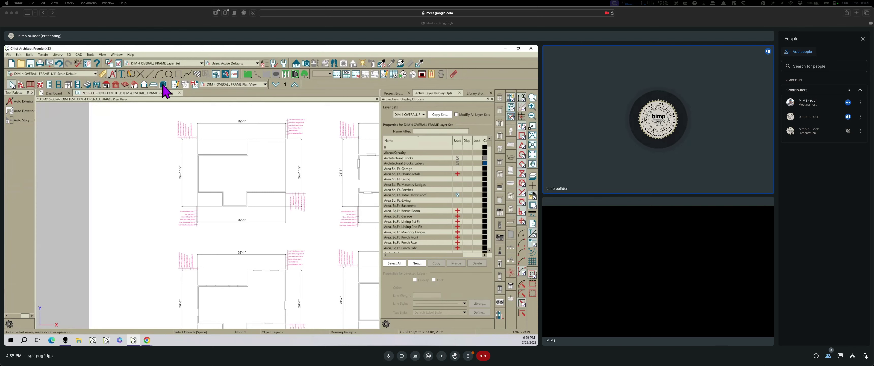
{"action": "key", "text": "ctrl+z"}
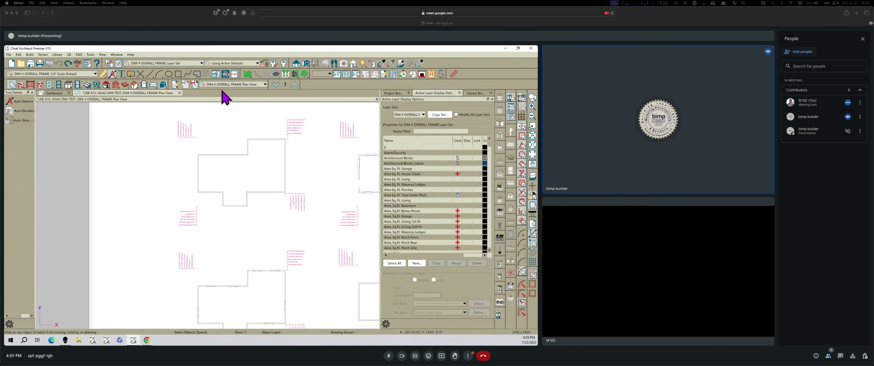
Generate automatic exterior dimensions in the DIM 2 EXT. "T" WALL Plan View with its dimension layer displayed, and undo them.
{"action": "left_click", "coordinate": [265, 84]}
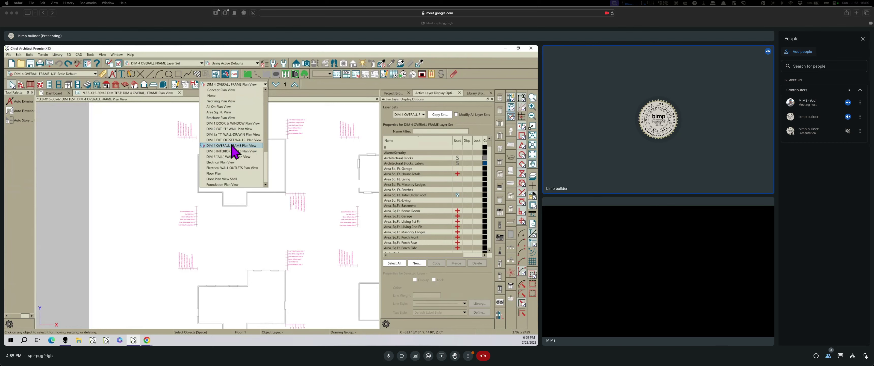
{"action": "left_click", "coordinate": [231, 129]}
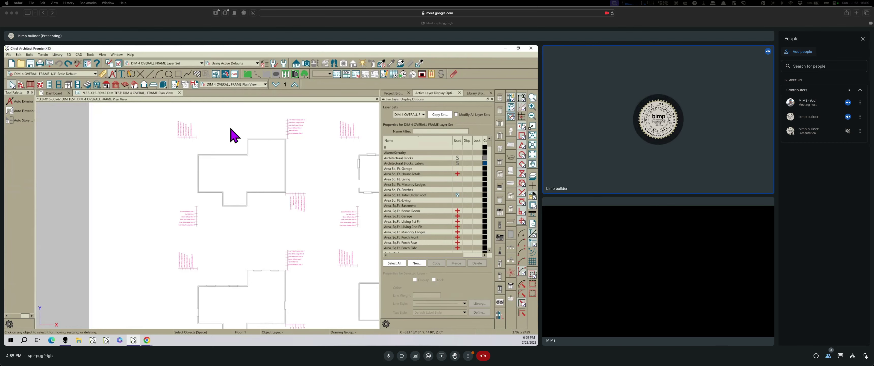
{"action": "left_click", "coordinate": [31, 102]}
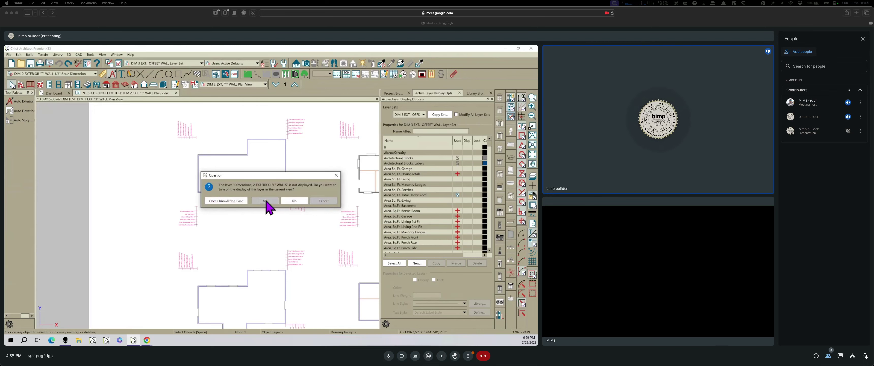
{"action": "left_click", "coordinate": [266, 201]}
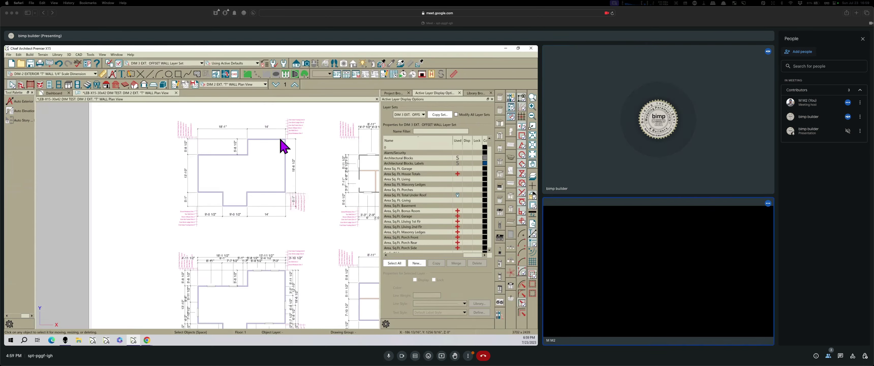
{"action": "scroll", "coordinate": [283, 146], "scroll_direction": "up", "scroll_amount": 3}
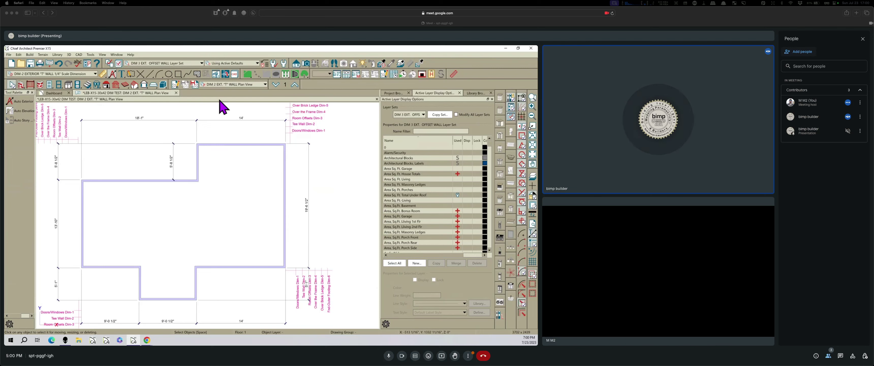
{"action": "scroll", "coordinate": [283, 163], "scroll_direction": "down", "scroll_amount": 1}
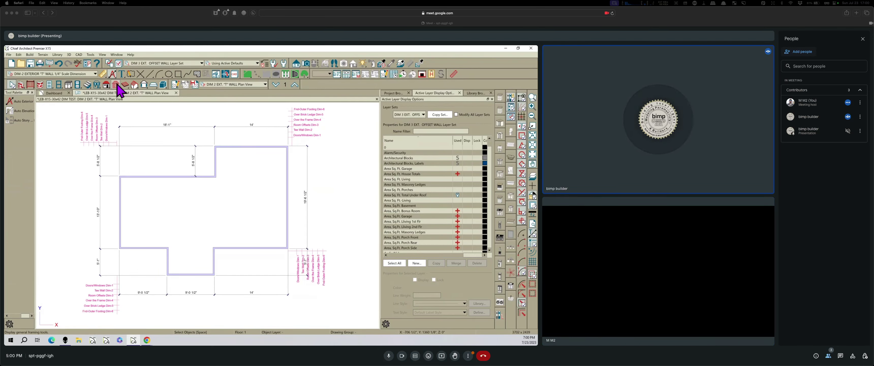
{"action": "left_click", "coordinate": [59, 64]}
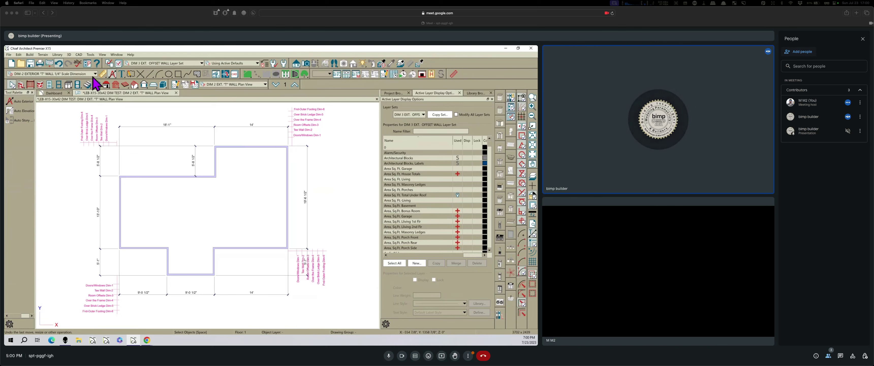
Generate automatic exterior dimensions for the plans in the DIM 1 DOOR & WINDOW Plan View.
{"action": "left_click", "coordinate": [265, 85]}
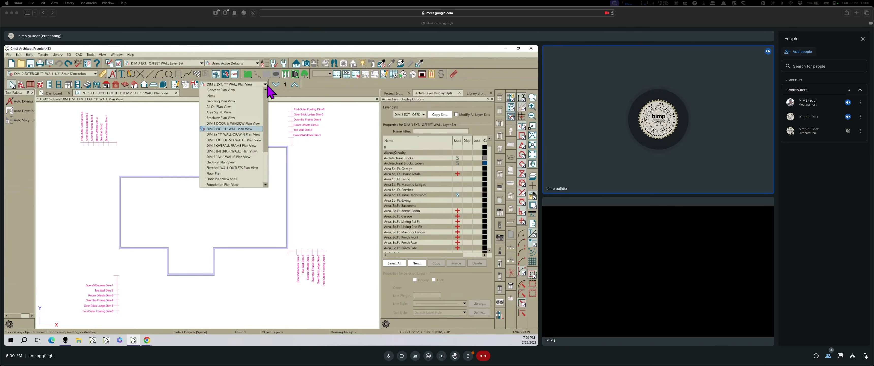
{"action": "left_click", "coordinate": [234, 123]}
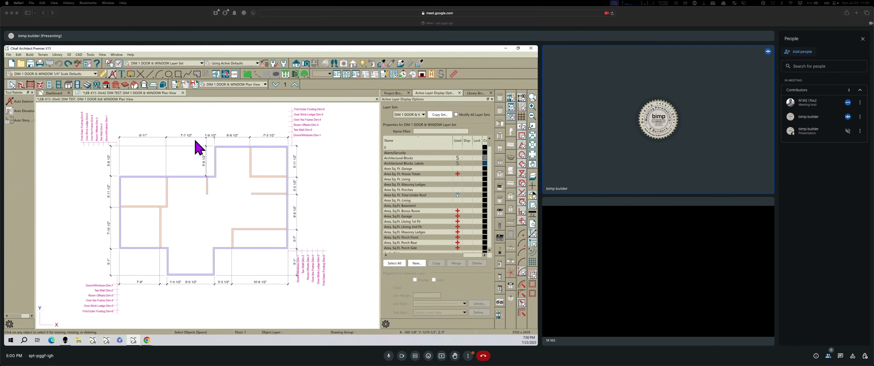
Examine the door and window dimensions across the four plans, selecting the outer dimension line above the lower-left plan.
{"action": "scroll", "coordinate": [215, 195], "scroll_direction": "down", "scroll_amount": 6}
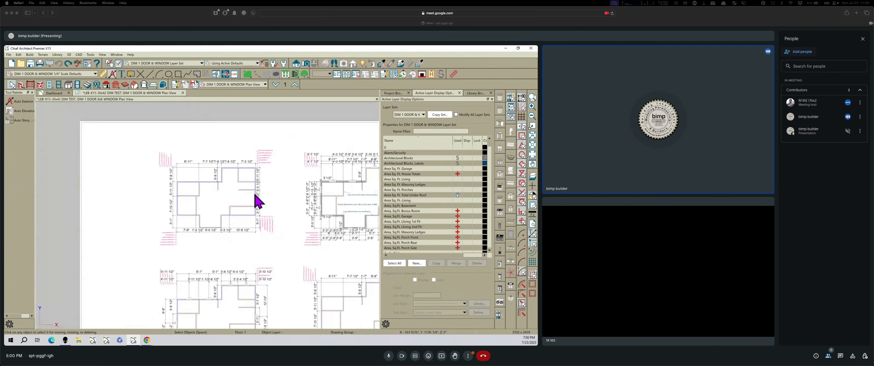
{"action": "scroll", "coordinate": [213, 271], "scroll_direction": "up", "scroll_amount": 4}
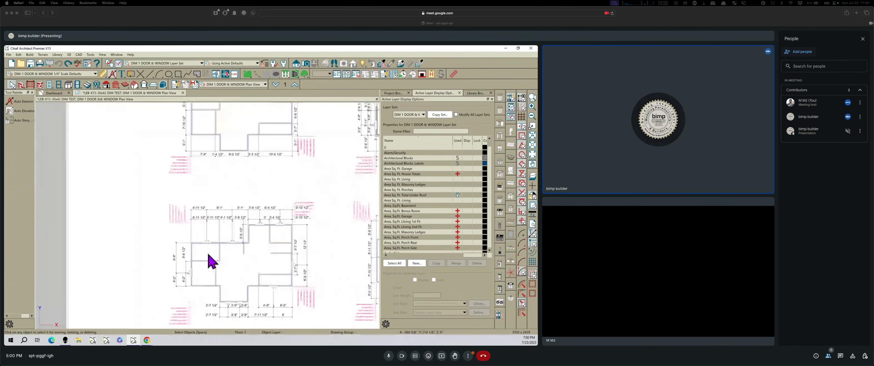
{"action": "scroll", "coordinate": [210, 238], "scroll_direction": "up", "scroll_amount": 1}
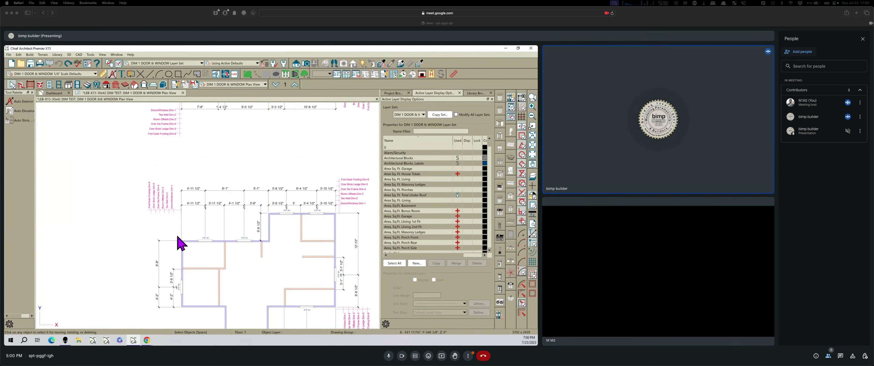
{"action": "left_click", "coordinate": [274, 191]}
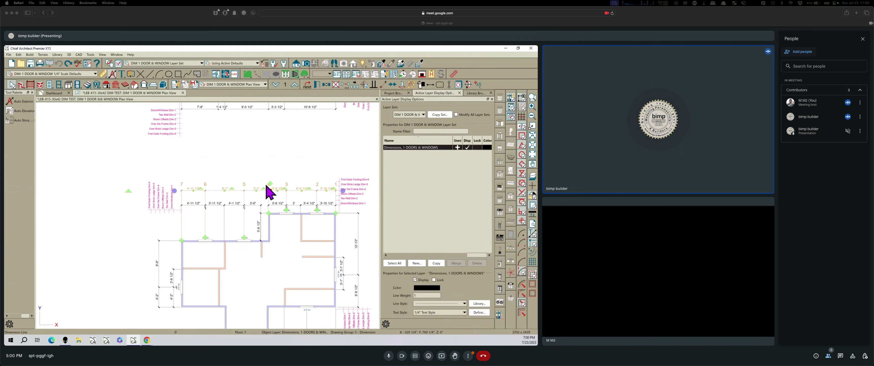
{"action": "scroll", "coordinate": [245, 169], "scroll_direction": "up", "scroll_amount": 1}
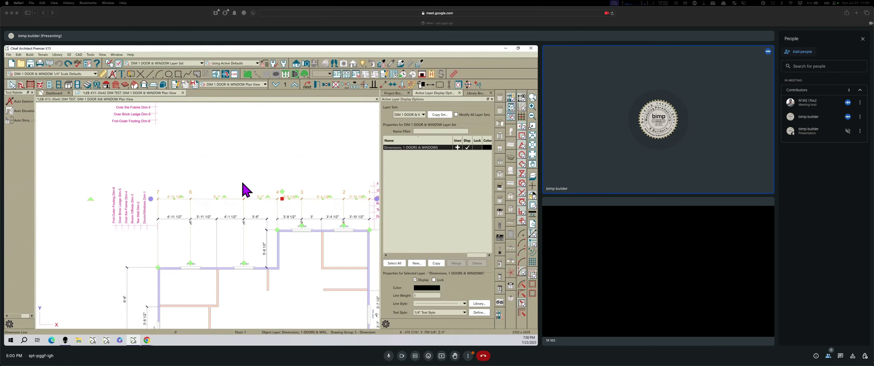
{"action": "scroll", "coordinate": [244, 190], "scroll_direction": "down", "scroll_amount": 3}
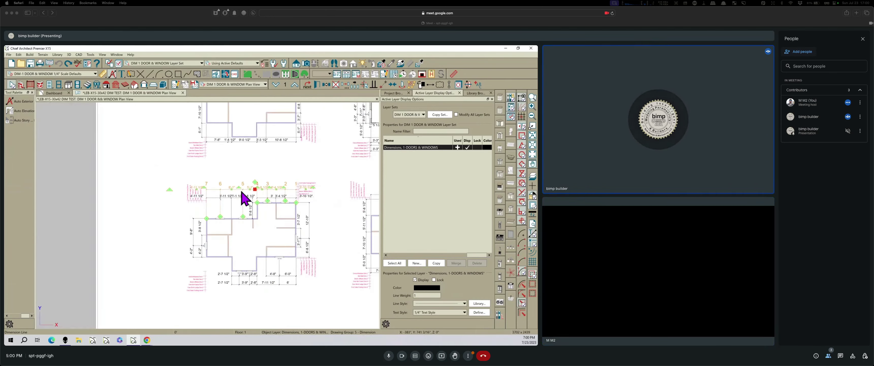
{"action": "scroll", "coordinate": [258, 176], "scroll_direction": "down", "scroll_amount": 3}
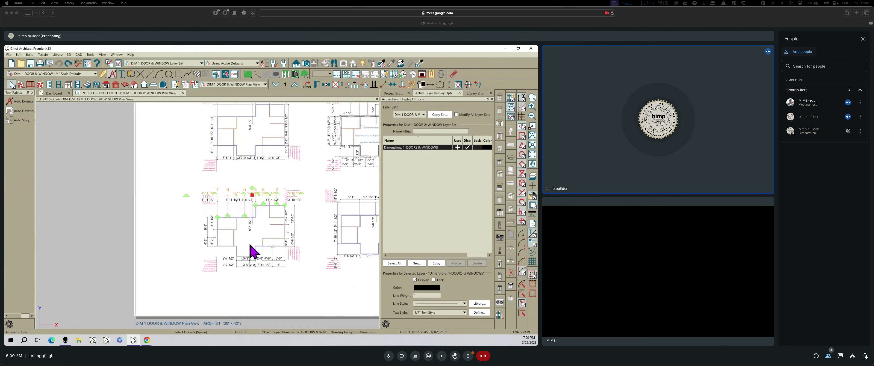
{"action": "scroll", "coordinate": [247, 150], "scroll_direction": "up", "scroll_amount": 1}
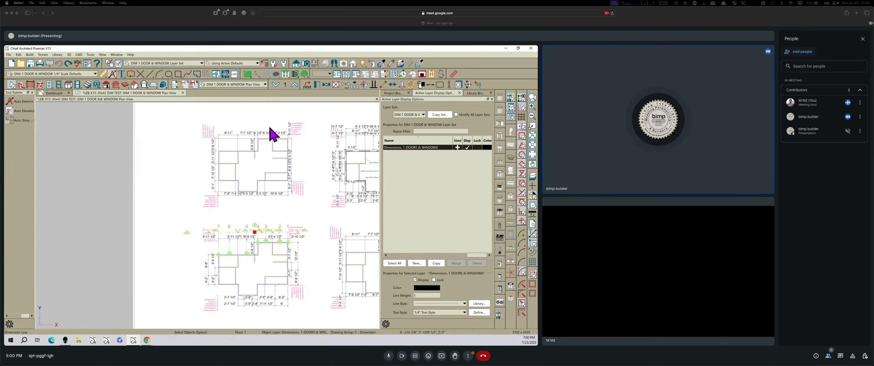
{"action": "scroll", "coordinate": [166, 201], "scroll_direction": "down", "scroll_amount": 2}
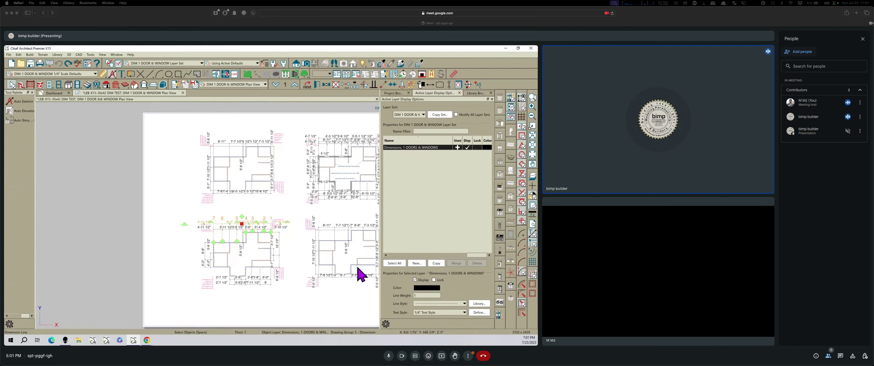
{"action": "scroll", "coordinate": [312, 176], "scroll_direction": "up", "scroll_amount": 4}
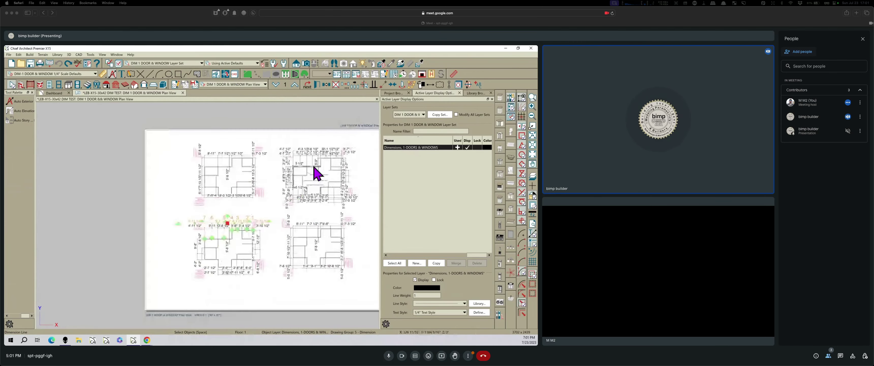
Examine the door, window and wall dimension strings along the upper, right and lower sides of the upper-right plan.
{"action": "scroll", "coordinate": [315, 157], "scroll_direction": "up", "scroll_amount": 3}
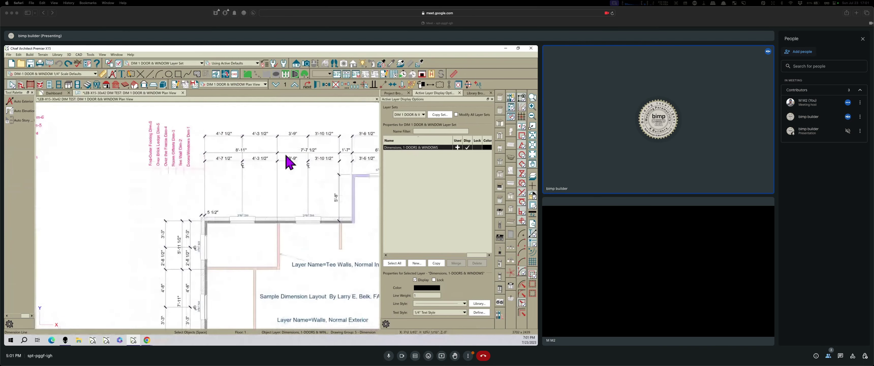
{"action": "scroll", "coordinate": [176, 176], "scroll_direction": "down", "scroll_amount": 6}
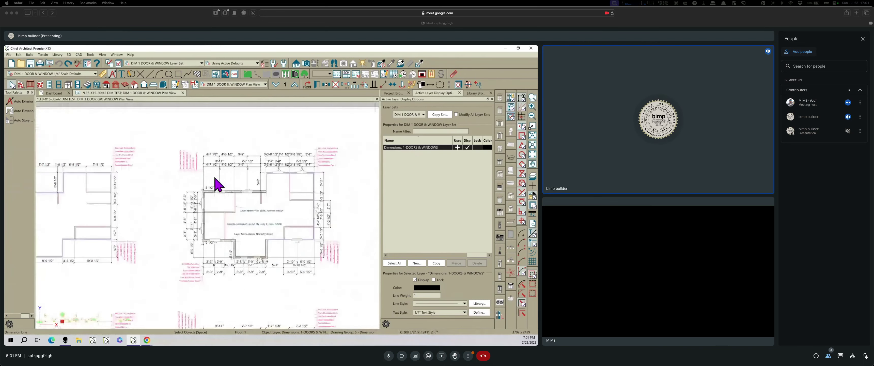
{"action": "scroll", "coordinate": [304, 172], "scroll_direction": "up", "scroll_amount": 5}
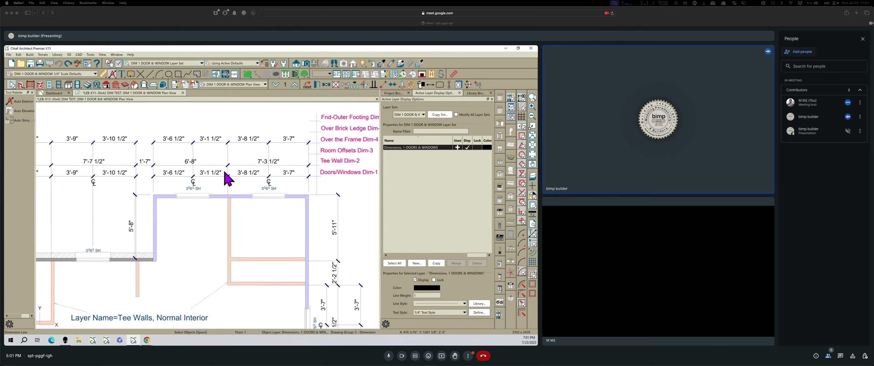
{"action": "scroll", "coordinate": [230, 213], "scroll_direction": "down", "scroll_amount": 3}
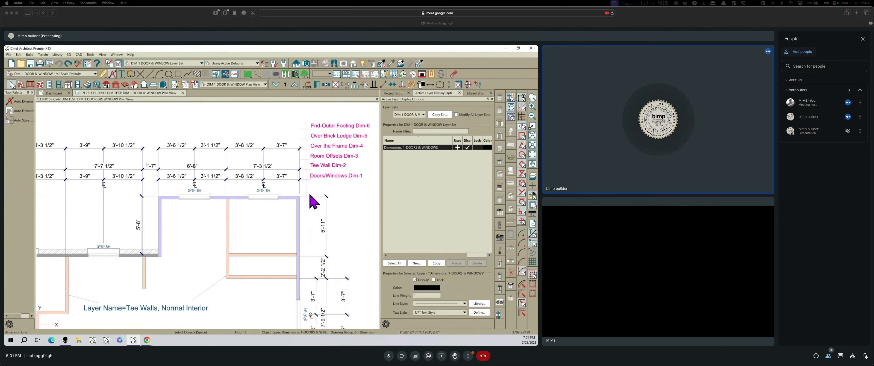
{"action": "scroll", "coordinate": [224, 182], "scroll_direction": "down", "scroll_amount": 3}
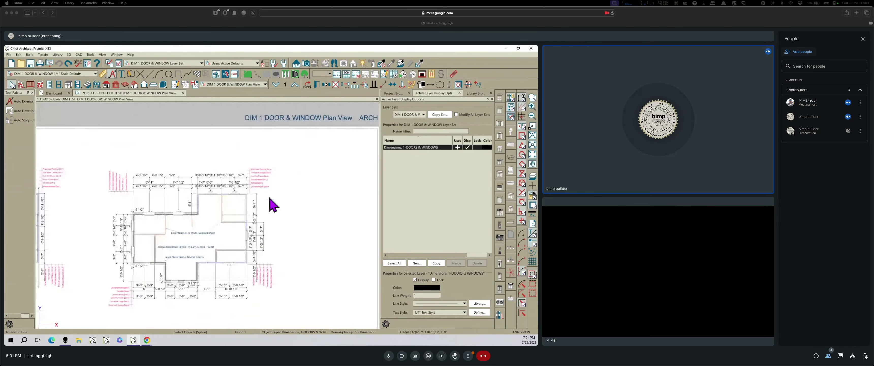
{"action": "scroll", "coordinate": [258, 238], "scroll_direction": "up", "scroll_amount": 3}
{"action": "scroll", "coordinate": [297, 170], "scroll_direction": "up", "scroll_amount": 3}
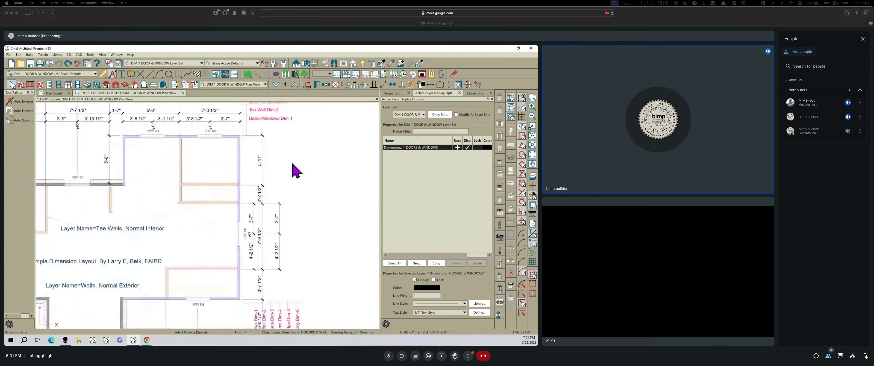
{"action": "scroll", "coordinate": [301, 168], "scroll_direction": "down", "scroll_amount": 1}
{"action": "scroll", "coordinate": [262, 281], "scroll_direction": "up", "scroll_amount": 2}
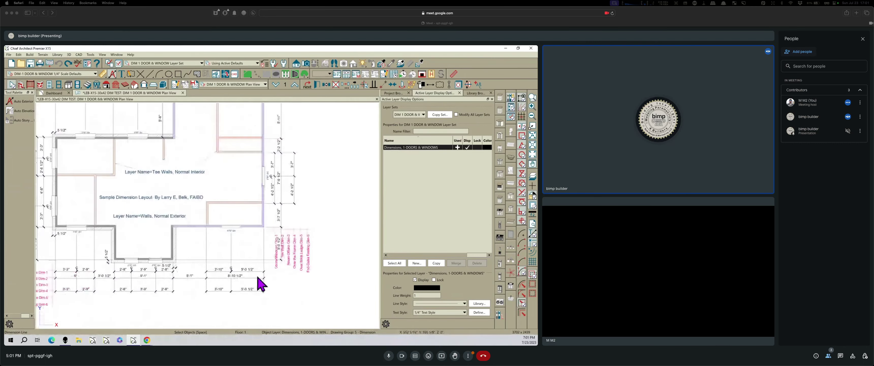
{"action": "scroll", "coordinate": [266, 250], "scroll_direction": "down", "scroll_amount": 3}
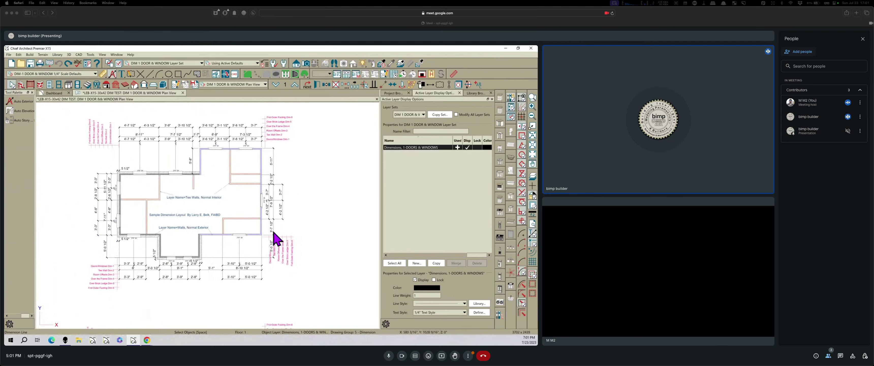
Examine the upper-right plan's lower-left and left-side dimension strings against the offset labels, and clear the dimension line selection.
{"action": "scroll", "coordinate": [104, 279], "scroll_direction": "up", "scroll_amount": 4}
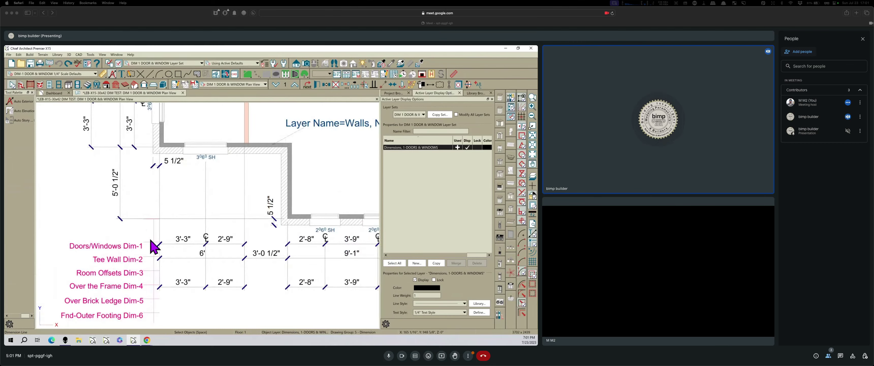
{"action": "scroll", "coordinate": [230, 248], "scroll_direction": "down", "scroll_amount": 2}
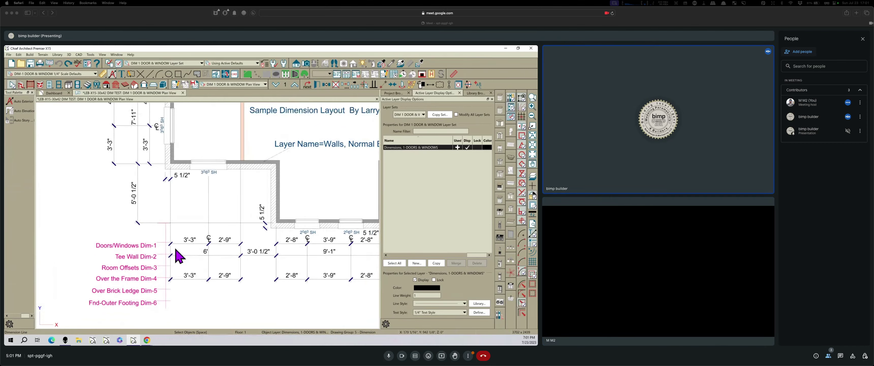
{"action": "scroll", "coordinate": [196, 248], "scroll_direction": "down", "scroll_amount": 2}
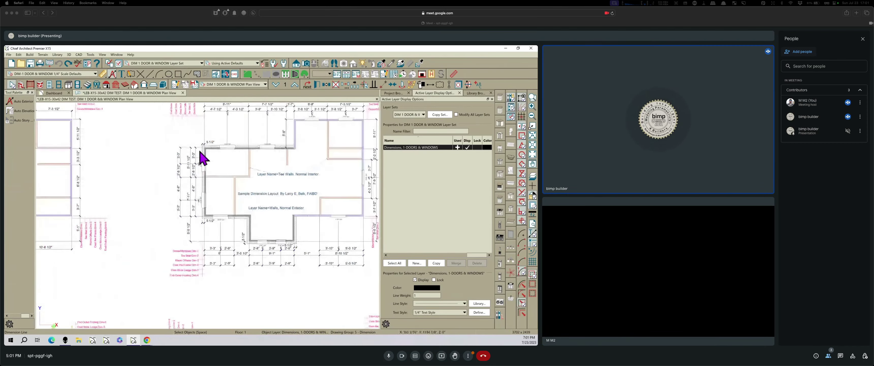
{"action": "scroll", "coordinate": [201, 157], "scroll_direction": "up", "scroll_amount": 2}
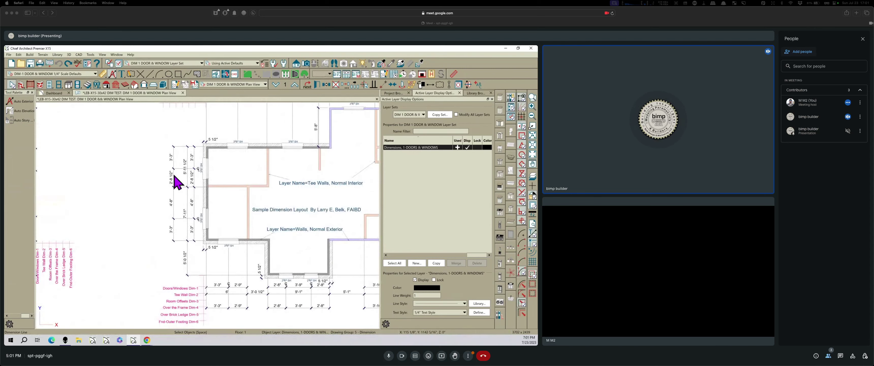
{"action": "scroll", "coordinate": [175, 175], "scroll_direction": "down", "scroll_amount": 3}
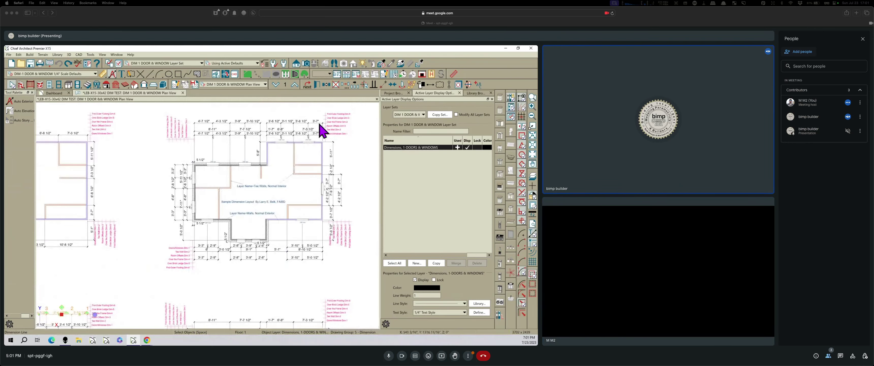
{"action": "key", "text": "XF86AudioLowerVolume"}
{"action": "left_click", "coordinate": [356, 164]}
{"action": "scroll", "coordinate": [326, 234], "scroll_direction": "down", "scroll_amount": 3}
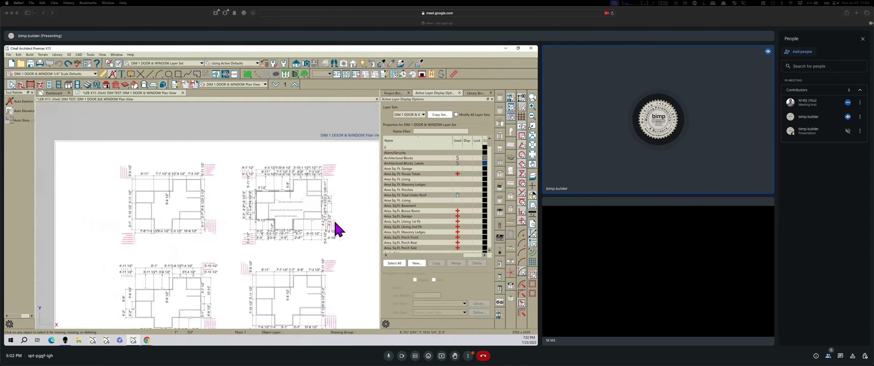
{"action": "scroll", "coordinate": [268, 221], "scroll_direction": "down", "scroll_amount": 1}
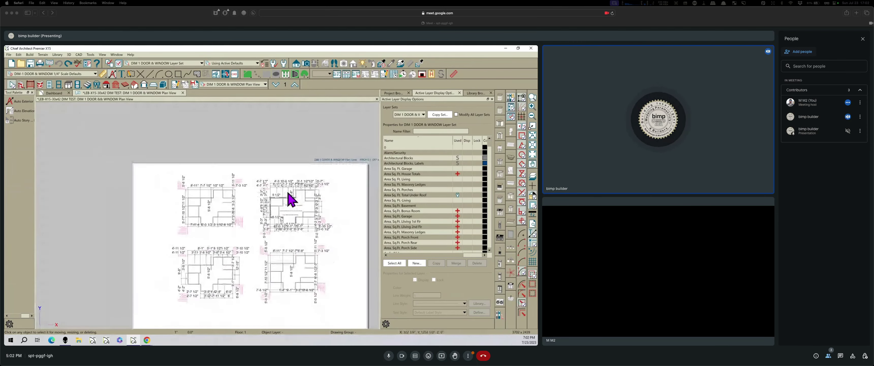
Switch to the DIM 4 OVERALL FRAME Plan View with all four plans in view.
{"action": "left_click", "coordinate": [265, 85]}
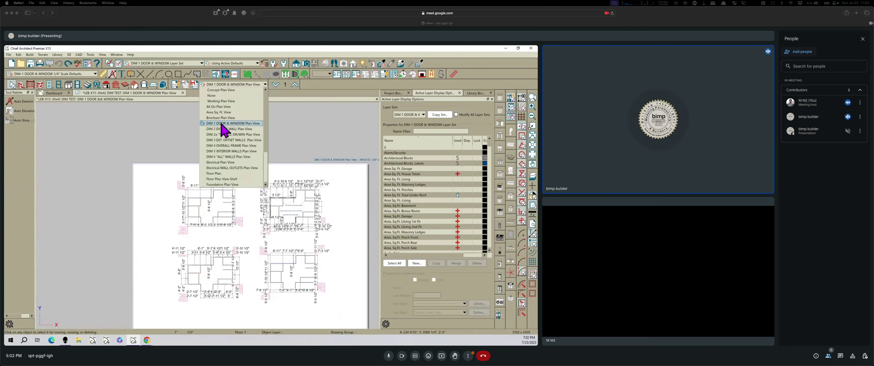
{"action": "left_click", "coordinate": [230, 146]}
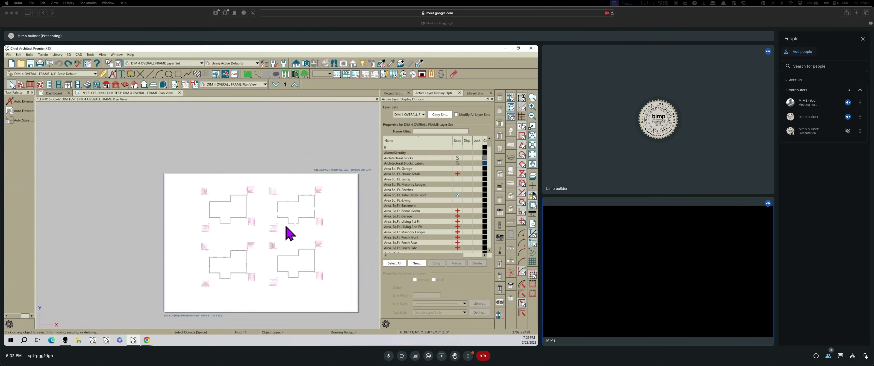
{"action": "scroll", "coordinate": [226, 215], "scroll_direction": "up", "scroll_amount": 1}
{"action": "scroll", "coordinate": [226, 216], "scroll_direction": "down", "scroll_amount": 1}
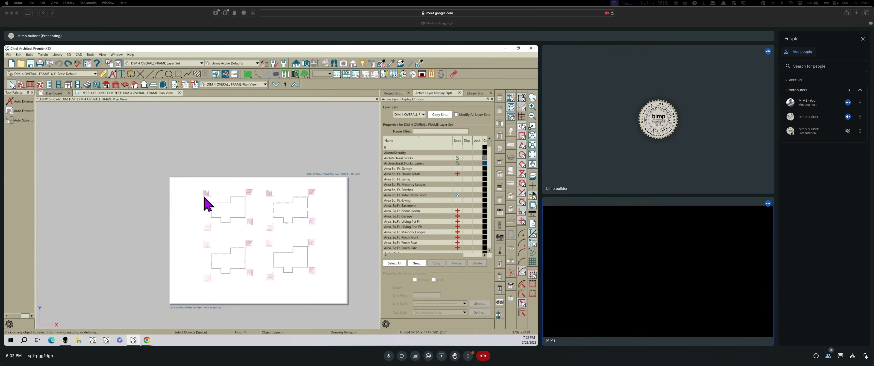
{"action": "scroll", "coordinate": [217, 211], "scroll_direction": "up", "scroll_amount": 1}
{"action": "scroll", "coordinate": [220, 218], "scroll_direction": "up", "scroll_amount": 1}
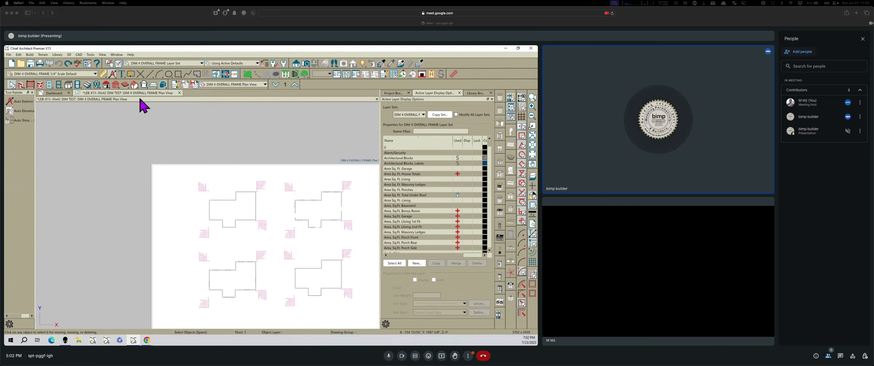
In the DIM-4 OVERALL FRAME dimension defaults, set the automatic 1st Line Offset to 80" and turn off the room Outer Dimension.
{"action": "left_click", "coordinate": [104, 74]}
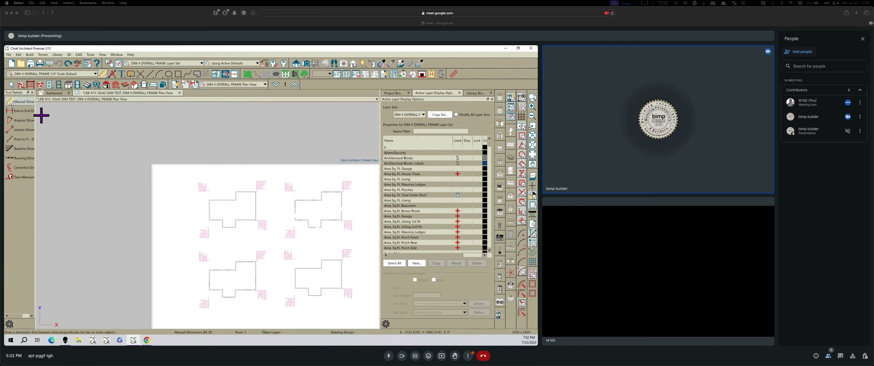
{"action": "double_click", "coordinate": [18, 103]}
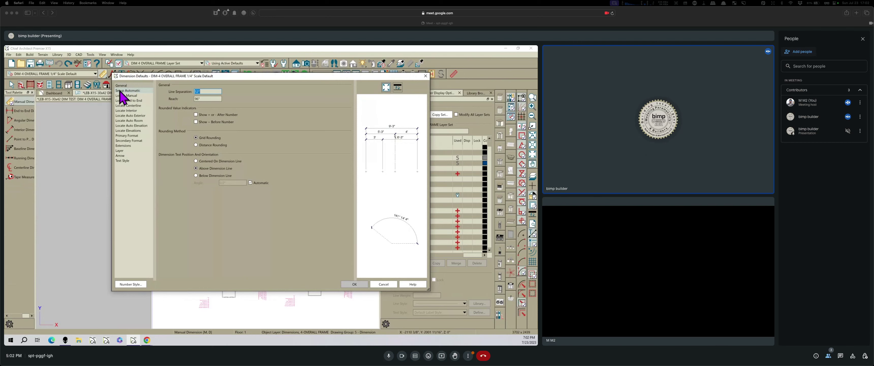
{"action": "left_click", "coordinate": [132, 91]}
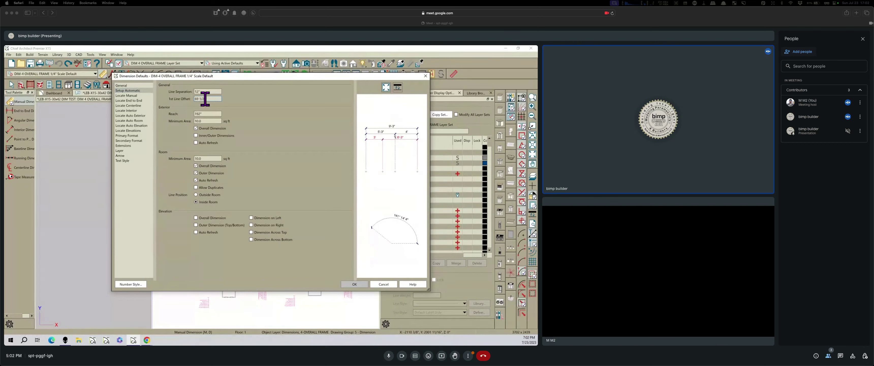
{"action": "left_click_drag", "start_coordinate": [206, 99], "coordinate": [193, 99]}
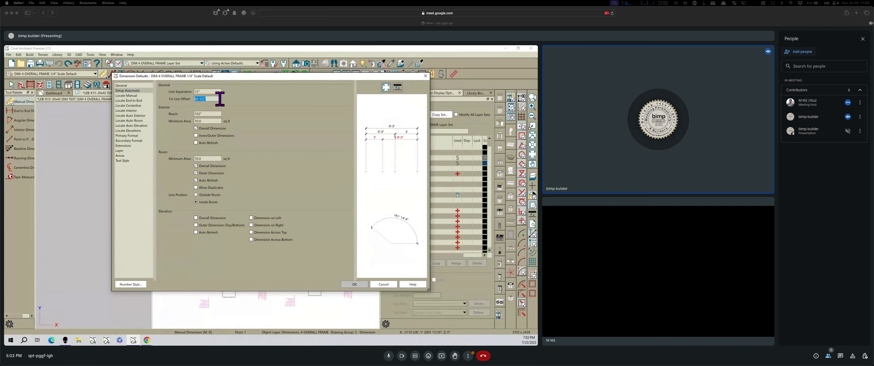
{"action": "type", "text": "80"}
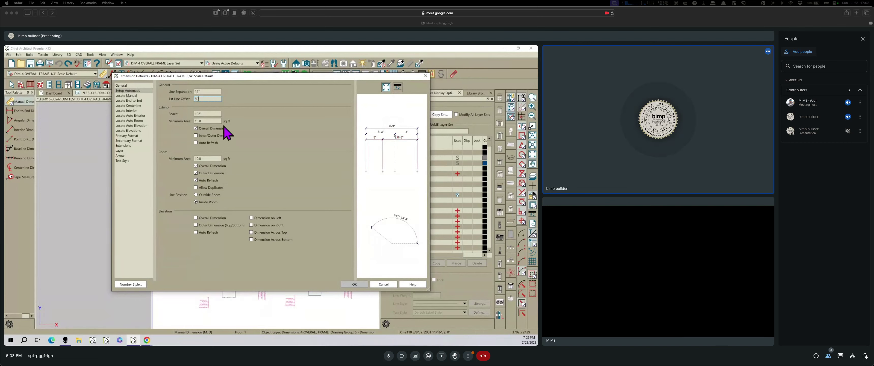
{"action": "left_click", "coordinate": [196, 173]}
{"action": "left_click", "coordinate": [196, 174]}
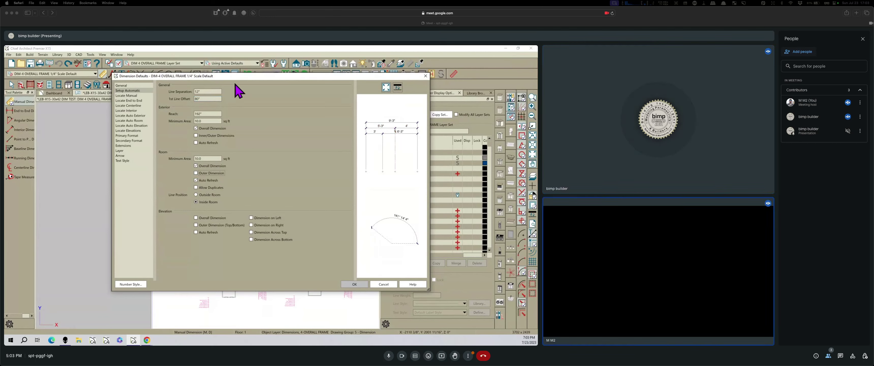
Set the automatic exterior dimension Reach to 220" and apply the dimension defaults.
{"action": "left_click_drag", "start_coordinate": [232, 75], "coordinate": [220, 116]}
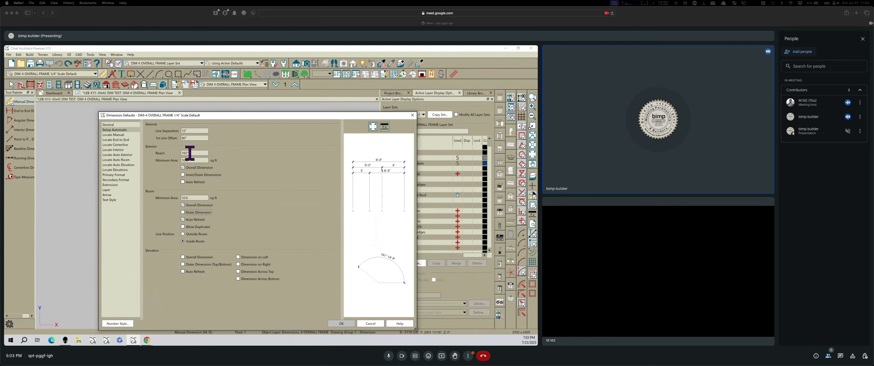
{"action": "left_click_drag", "start_coordinate": [191, 153], "coordinate": [182, 157]}
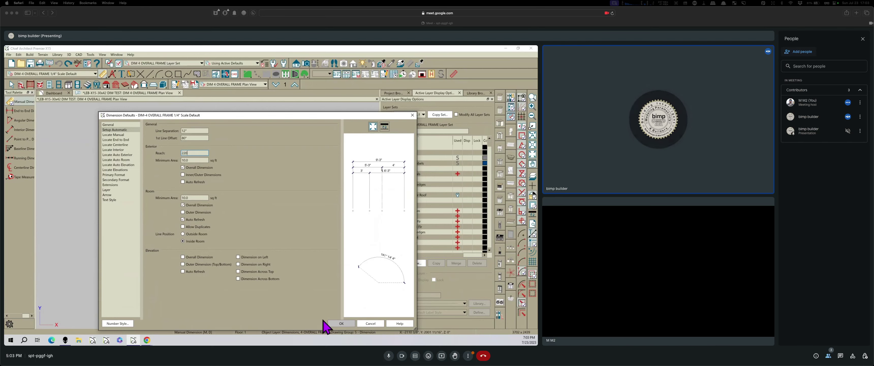
{"action": "left_click", "coordinate": [337, 322]}
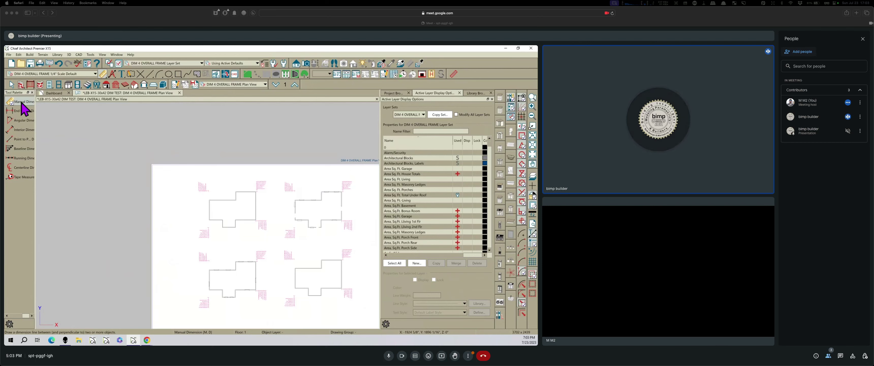
Generate automatic exterior dimensions for the four plans and inspect the upper-left plan's overall dimension line against the offset labels.
{"action": "left_click", "coordinate": [111, 75]}
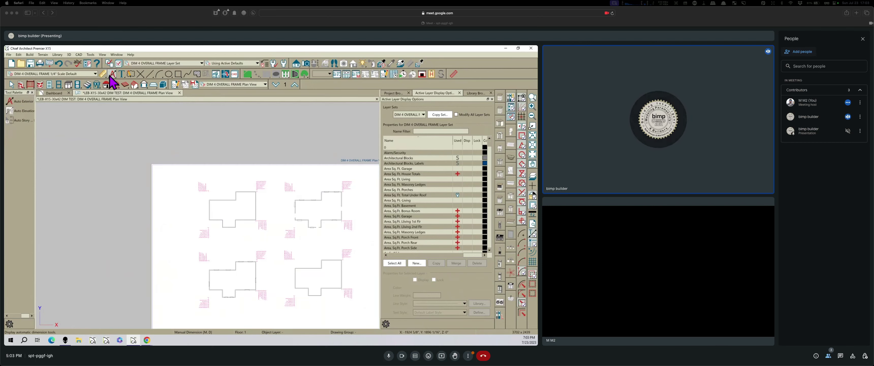
{"action": "left_click", "coordinate": [19, 104]}
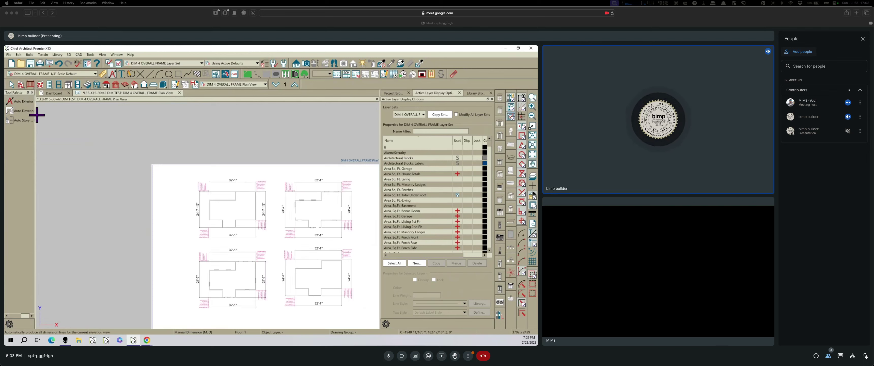
{"action": "scroll", "coordinate": [258, 183], "scroll_direction": "up", "scroll_amount": 2}
{"action": "scroll", "coordinate": [251, 181], "scroll_direction": "up", "scroll_amount": 3}
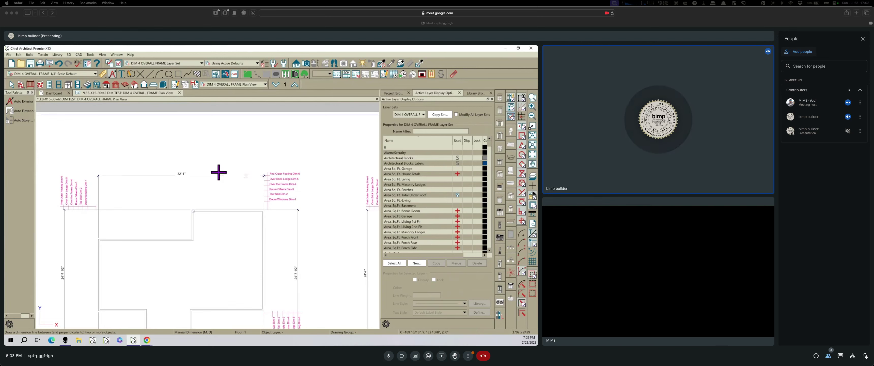
Measure the gap from the upper-left plan's upper-right corner up to the offset label lines with a manual dimension and the Tape Measure.
{"action": "left_click", "coordinate": [103, 75]}
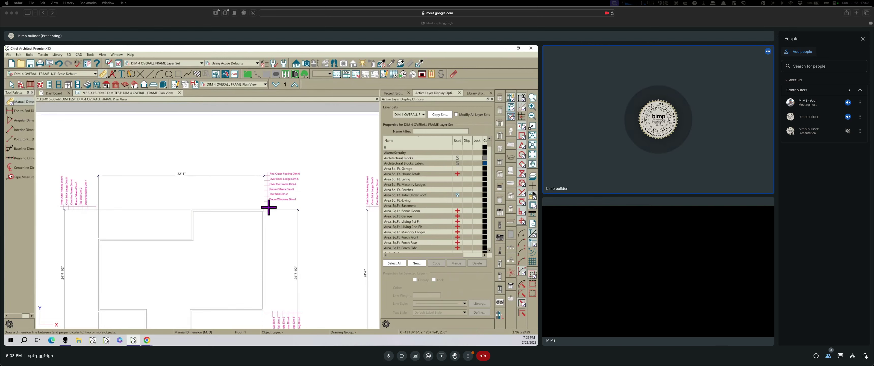
{"action": "left_click_drag", "start_coordinate": [264, 210], "coordinate": [263, 185]}
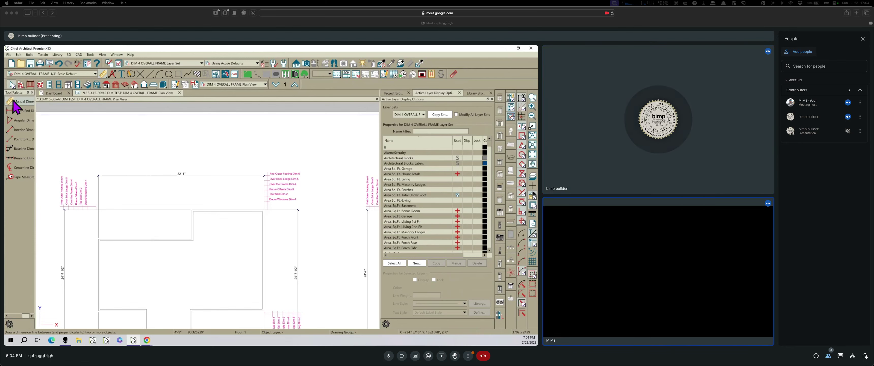
{"action": "left_click", "coordinate": [19, 176]}
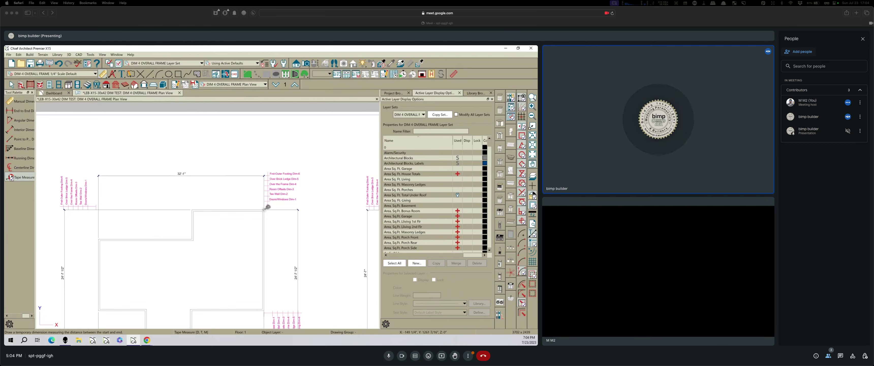
{"action": "left_click_drag", "start_coordinate": [265, 208], "coordinate": [265, 188]}
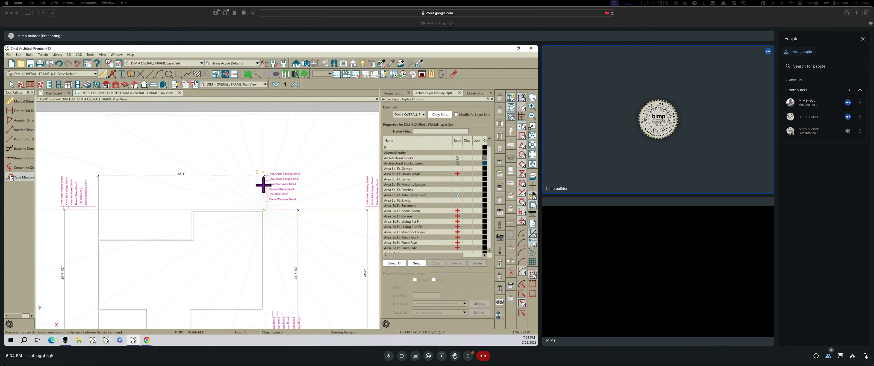
{"action": "left_click_drag", "start_coordinate": [267, 185], "coordinate": [259, 185]}
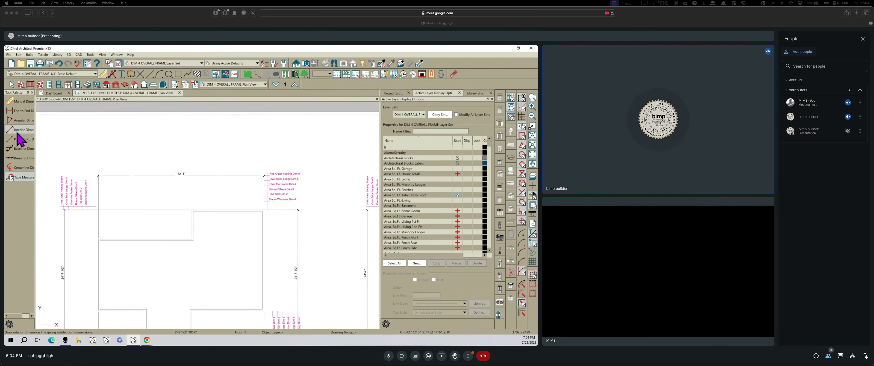
Place a Point to Point dimension from the plan's upper-right corner up to the offset label lines.
{"action": "left_click", "coordinate": [21, 143]}
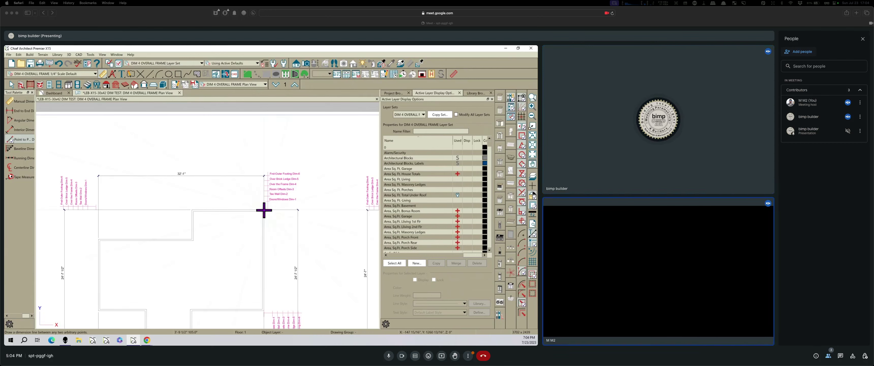
{"action": "left_click_drag", "start_coordinate": [264, 210], "coordinate": [299, 209]}
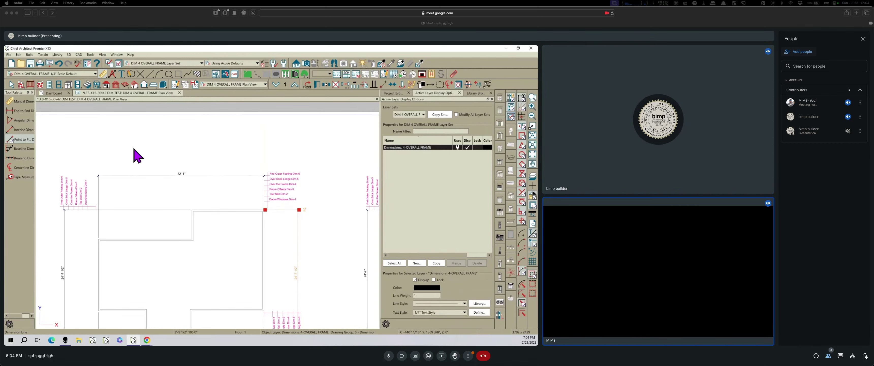
{"action": "left_click", "coordinate": [23, 142]}
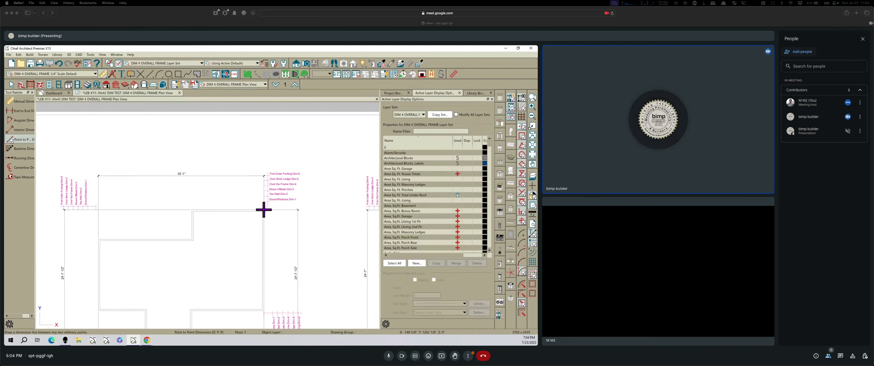
{"action": "left_click_drag", "start_coordinate": [263, 210], "coordinate": [264, 185]}
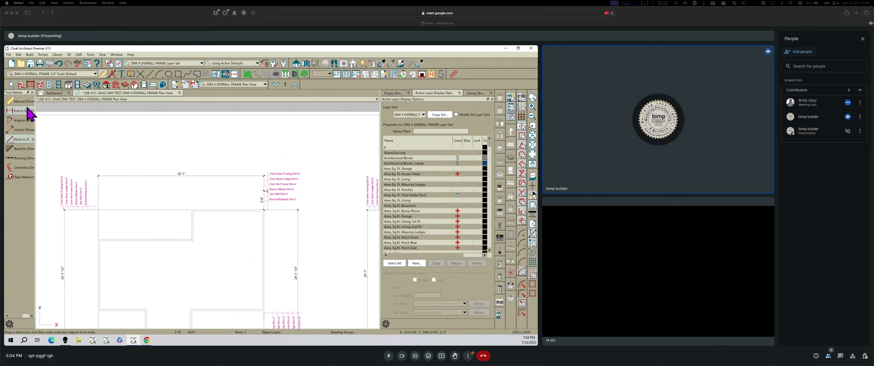
{"action": "scroll", "coordinate": [250, 203], "scroll_direction": "up", "scroll_amount": 2}
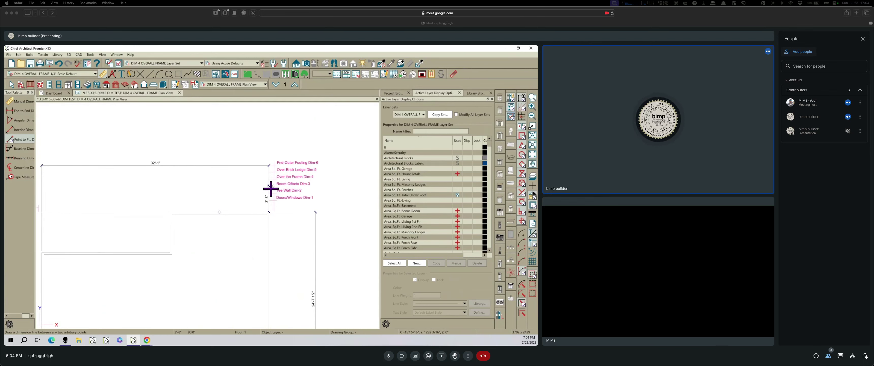
{"action": "scroll", "coordinate": [271, 188], "scroll_direction": "up", "scroll_amount": 1}
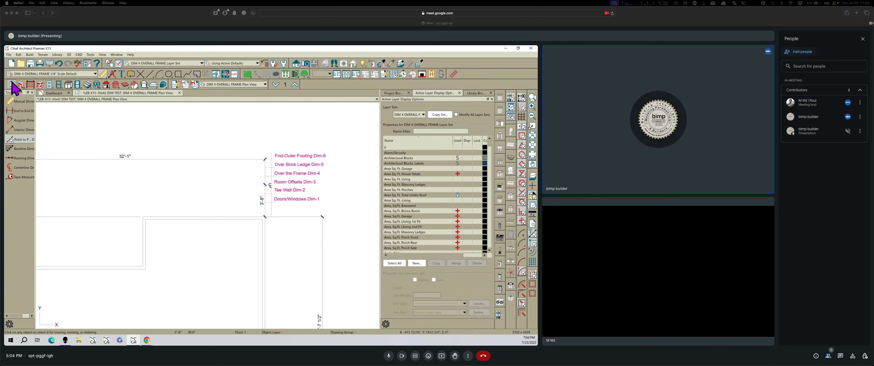
Try to extend the point-to-point dimension to the Over the Frame Dim-4 line.
{"action": "left_click", "coordinate": [12, 84]}
{"action": "left_click", "coordinate": [266, 203]}
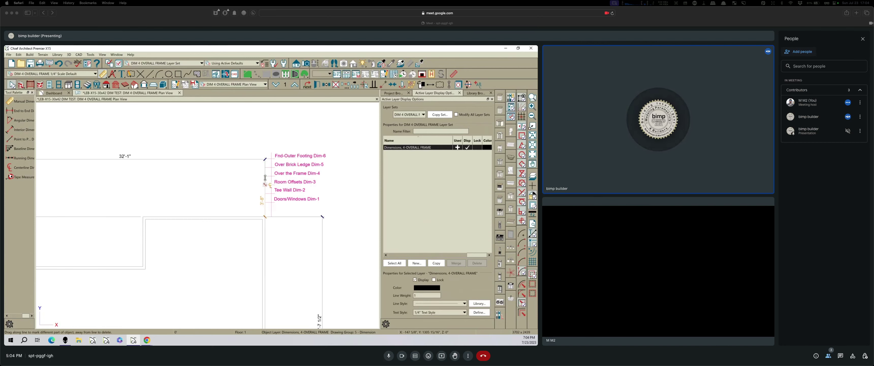
{"action": "left_click", "coordinate": [266, 185]}
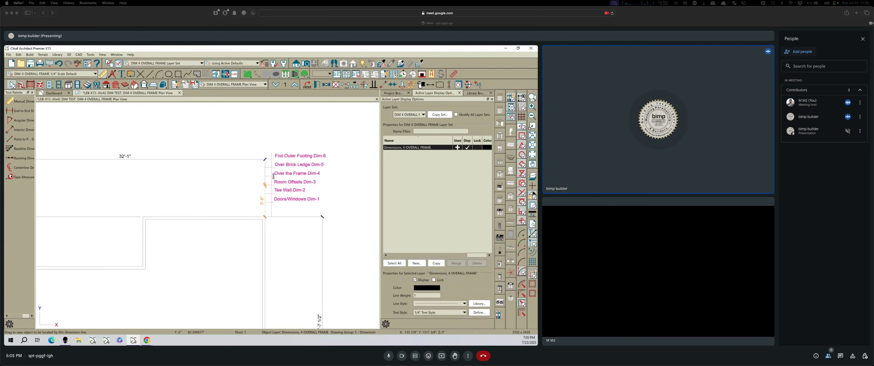
{"action": "left_click", "coordinate": [273, 175]}
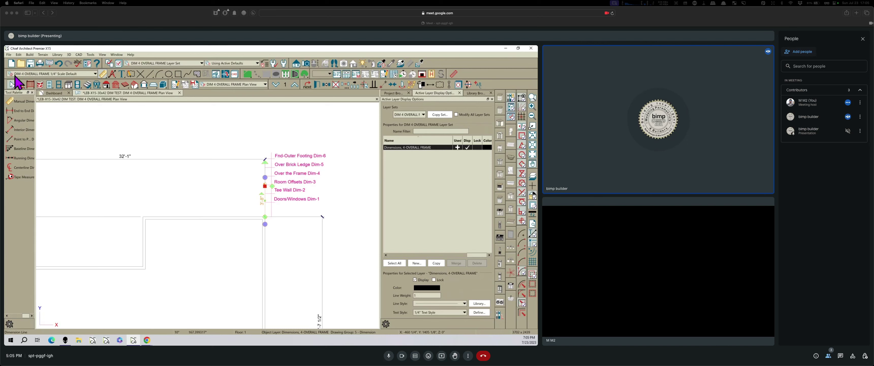
Explode the offset label CAD block at the plan's upper-right corner.
{"action": "left_click", "coordinate": [12, 84]}
{"action": "left_click", "coordinate": [297, 192]}
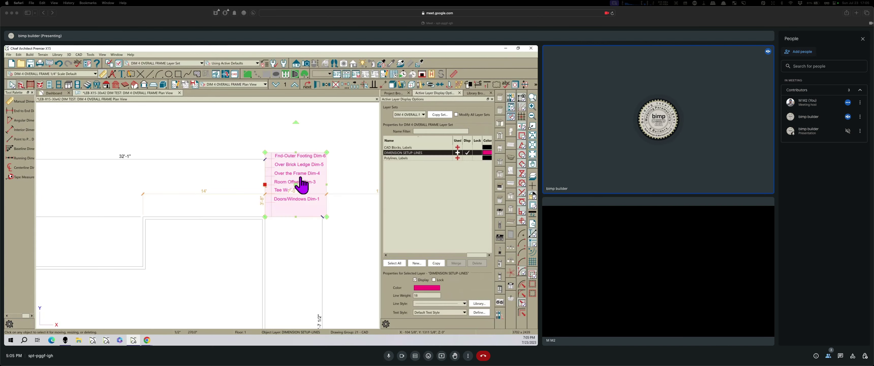
{"action": "left_click", "coordinate": [392, 85]}
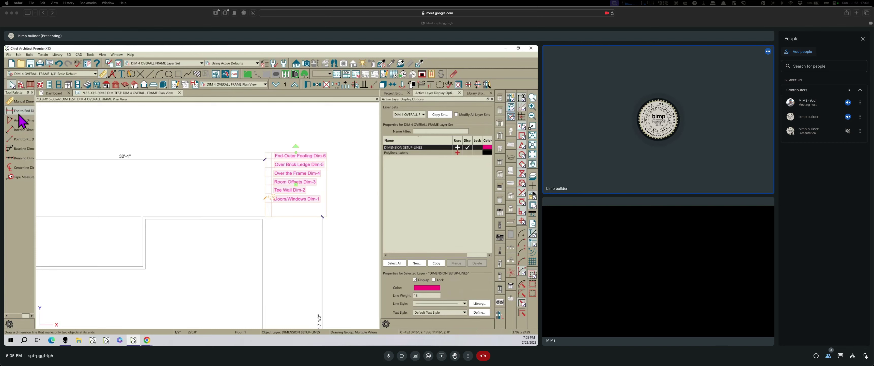
Place a Point to Point dimension from the plan's upper-right corner up to the Over the Frame Dim-4 line.
{"action": "left_click", "coordinate": [28, 140]}
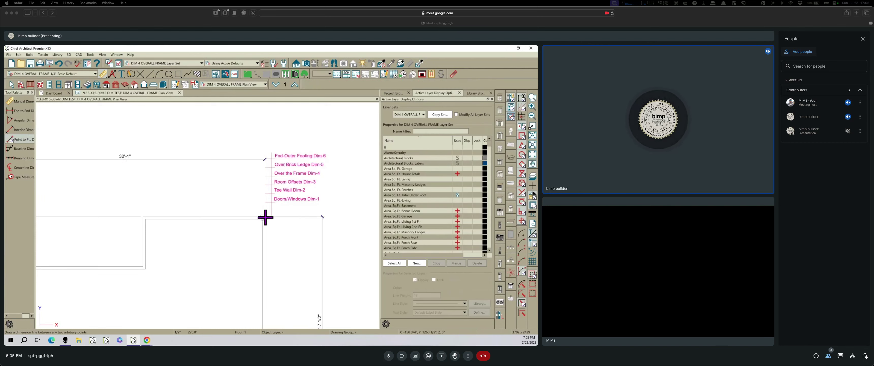
{"action": "left_click_drag", "start_coordinate": [266, 218], "coordinate": [266, 176]}
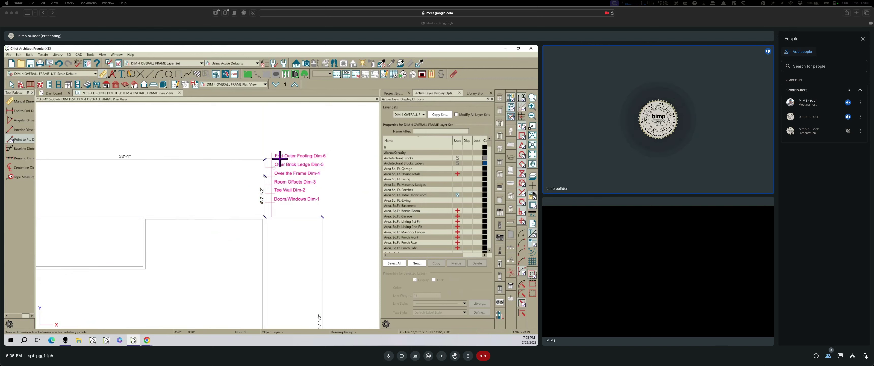
{"action": "key", "text": "space"}
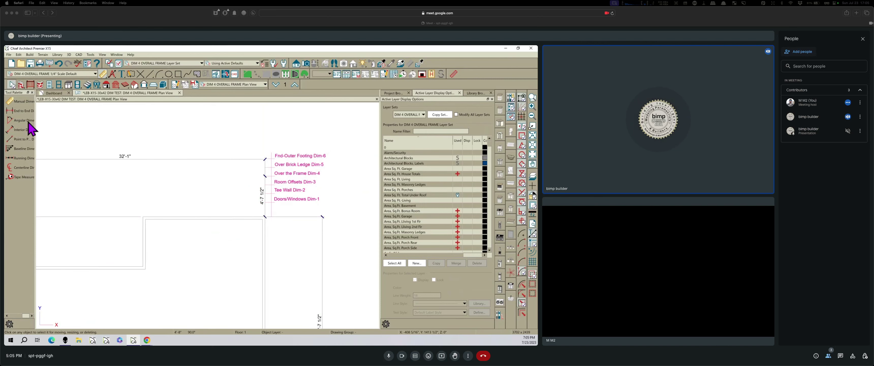
Review the line separation and reach in the DIM-4 OVERALL FRAME dimension defaults, and leave the manual dimension command.
{"action": "double_click", "coordinate": [14, 102]}
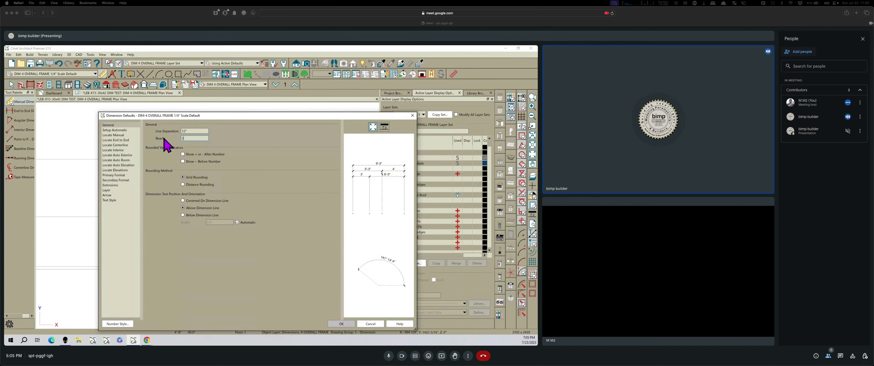
{"action": "left_click", "coordinate": [346, 323]}
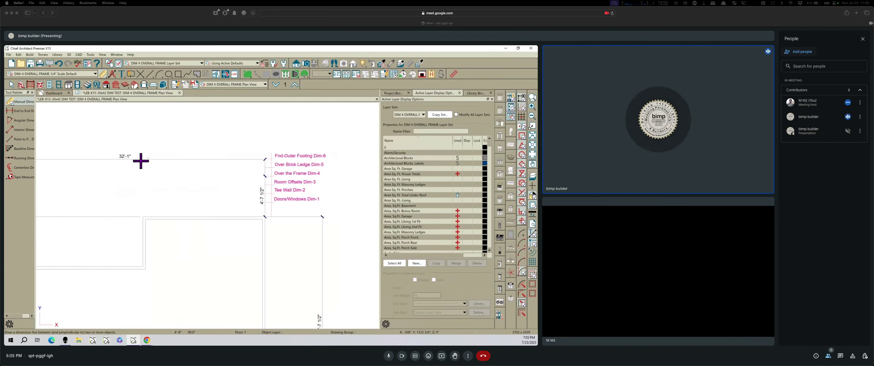
{"action": "scroll", "coordinate": [277, 156], "scroll_direction": "down", "scroll_amount": 1}
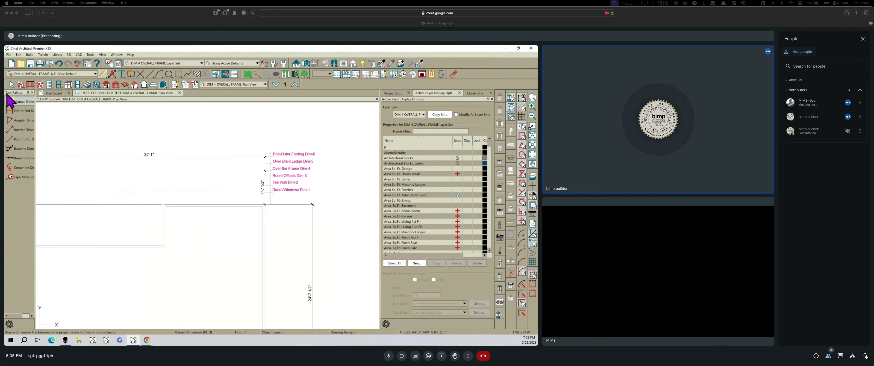
{"action": "left_click", "coordinate": [11, 85]}
Delete the four overall dimension lines around the upper-left plan, one on each side.
{"action": "scroll", "coordinate": [322, 224], "scroll_direction": "down", "scroll_amount": 2}
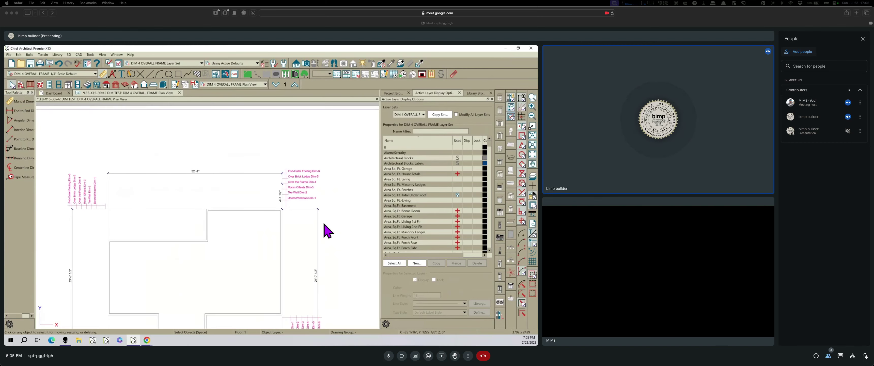
{"action": "left_click", "coordinate": [307, 210]}
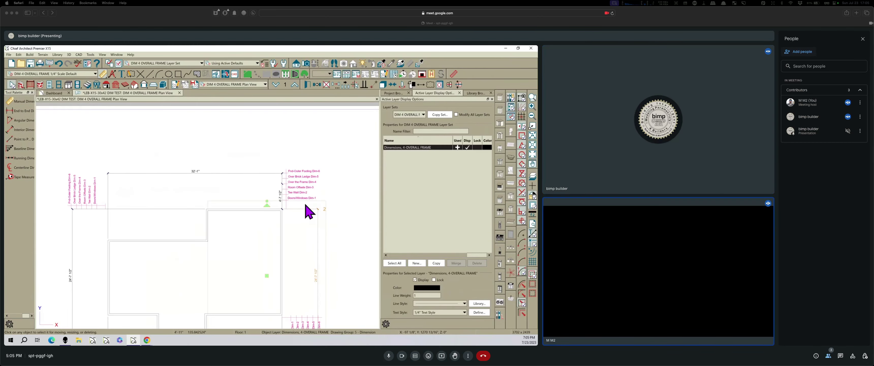
{"action": "left_click", "coordinate": [327, 85]}
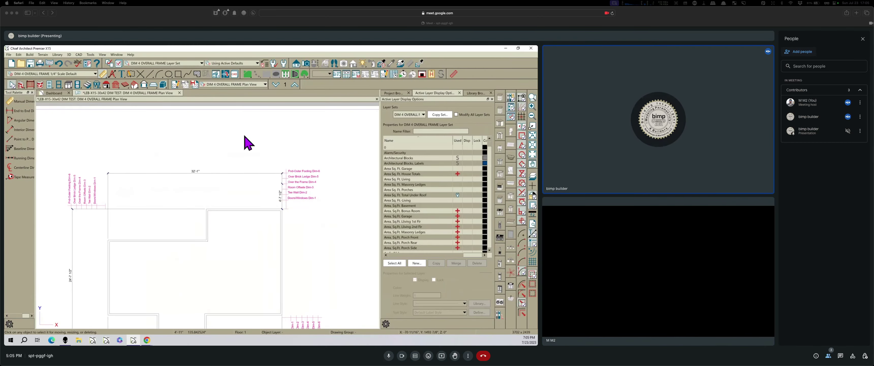
{"action": "left_click", "coordinate": [190, 171]}
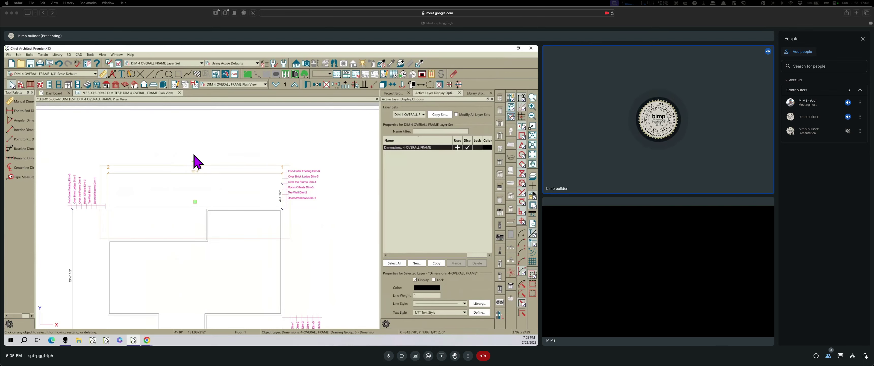
{"action": "left_click", "coordinate": [326, 85]}
{"action": "scroll", "coordinate": [367, 196], "scroll_direction": "down", "scroll_amount": 5}
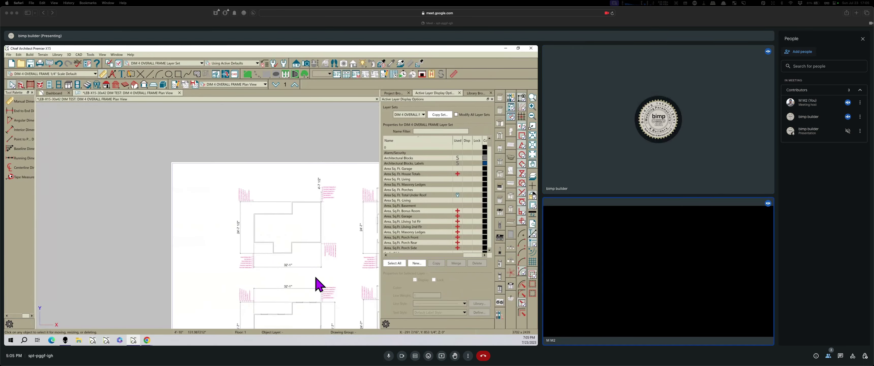
{"action": "left_click", "coordinate": [303, 266]}
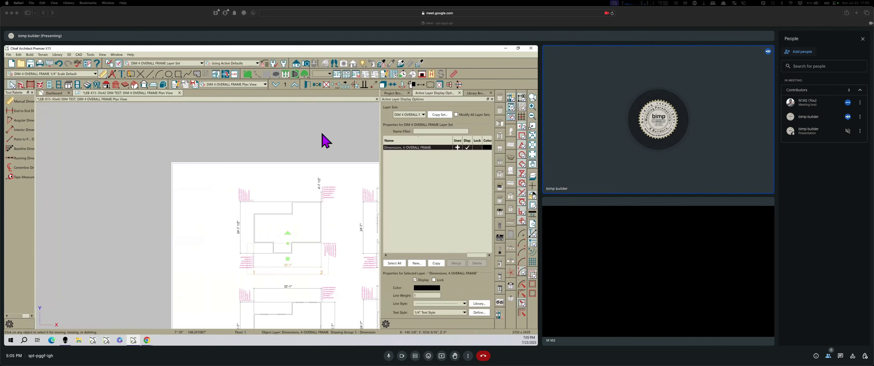
{"action": "left_click", "coordinate": [326, 85]}
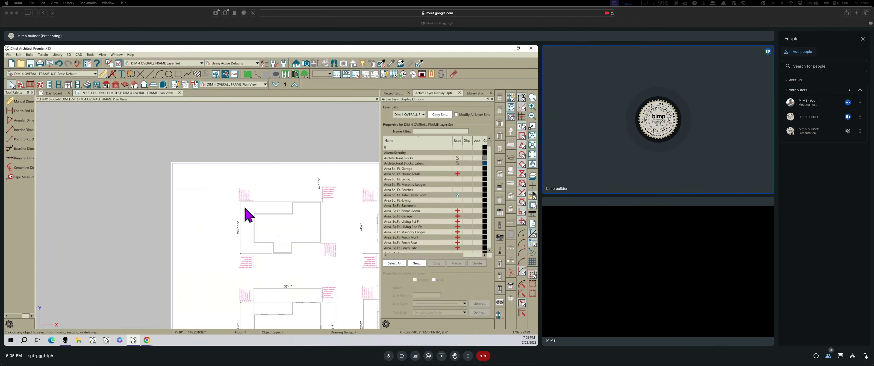
{"action": "left_click", "coordinate": [238, 216]}
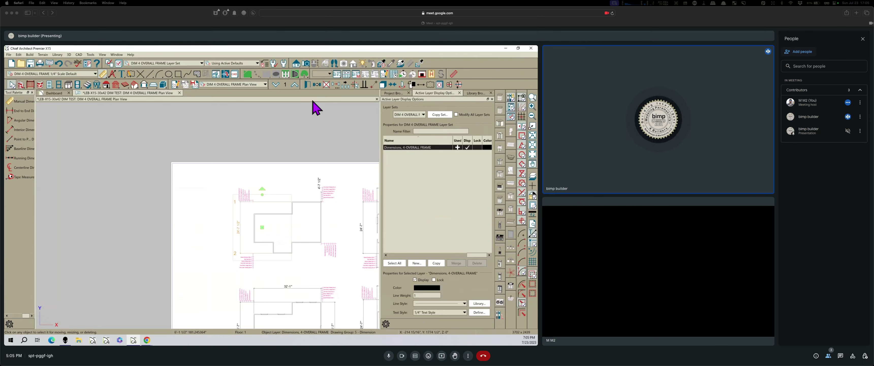
{"action": "left_click", "coordinate": [326, 85]}
Delete all automatic dimensions from the plan with Delete Objects.
{"action": "scroll", "coordinate": [246, 244], "scroll_direction": "down", "scroll_amount": 1}
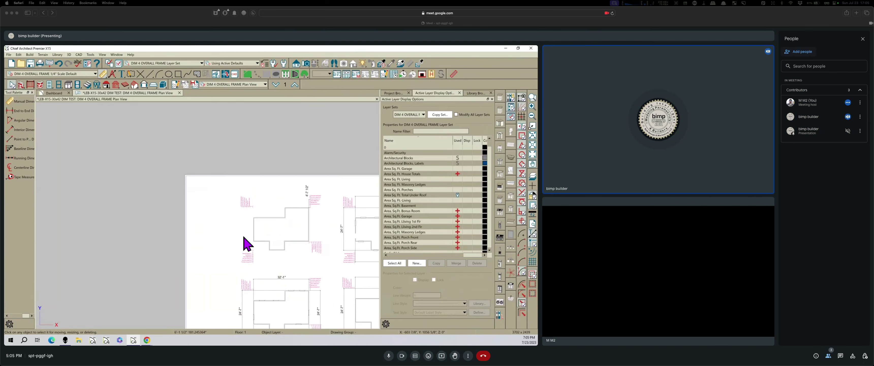
{"action": "scroll", "coordinate": [308, 205], "scroll_direction": "down", "scroll_amount": 3}
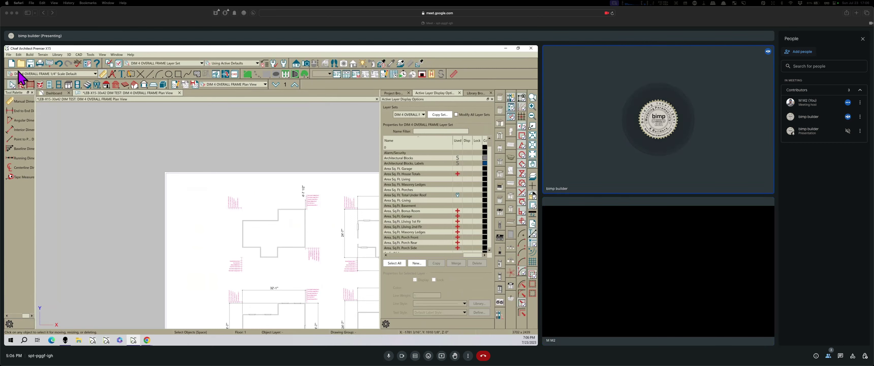
{"action": "left_click", "coordinate": [19, 56]}
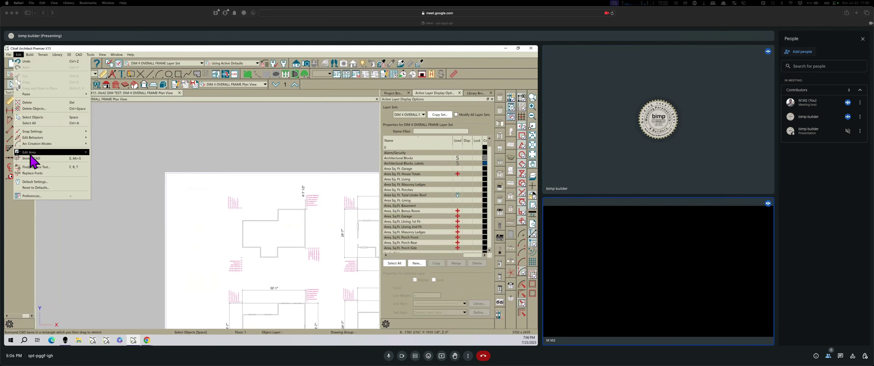
{"action": "mouse_move", "coordinate": [30, 154]}
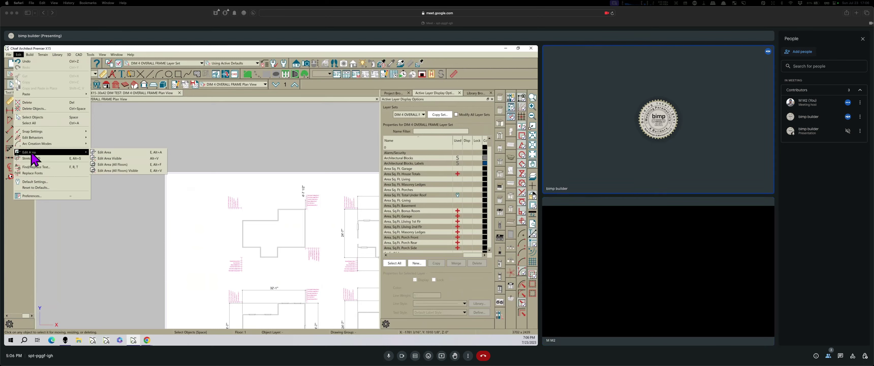
{"action": "left_click", "coordinate": [35, 109]}
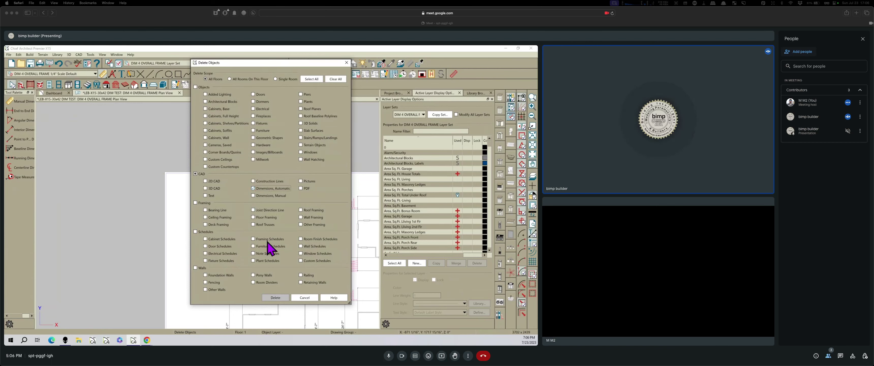
{"action": "left_click", "coordinate": [276, 298]}
Delete the leftover point-to-point dimension above the upper-left plan's upper-right corner.
{"action": "scroll", "coordinate": [195, 249], "scroll_direction": "down", "scroll_amount": 2}
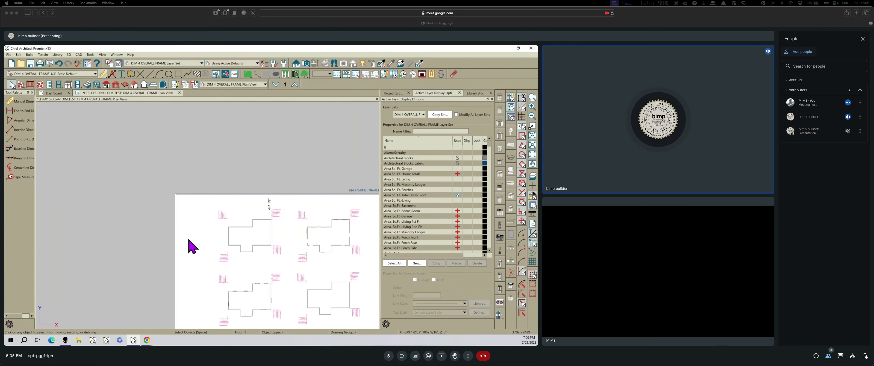
{"action": "scroll", "coordinate": [192, 246], "scroll_direction": "down", "scroll_amount": 1}
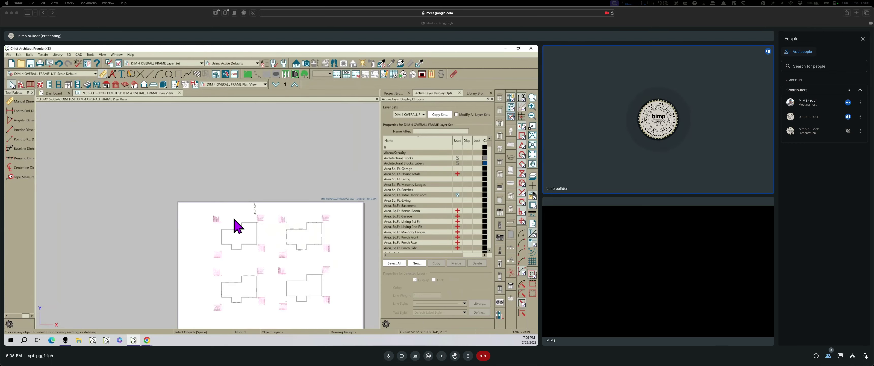
{"action": "scroll", "coordinate": [258, 211], "scroll_direction": "up", "scroll_amount": 1}
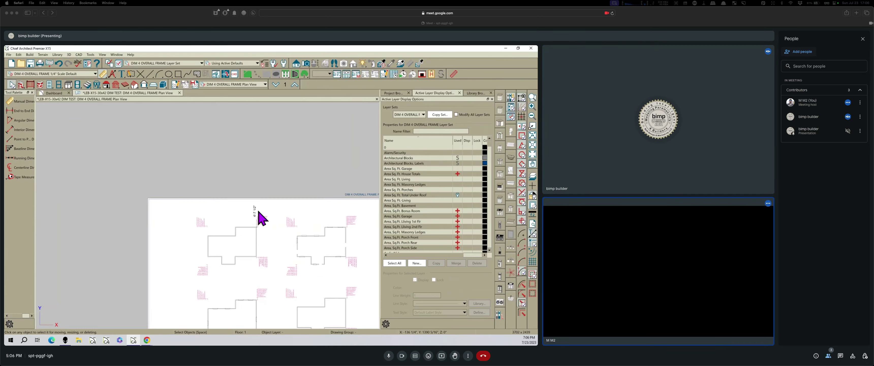
{"action": "scroll", "coordinate": [259, 214], "scroll_direction": "up", "scroll_amount": 1}
{"action": "left_click", "coordinate": [256, 217]}
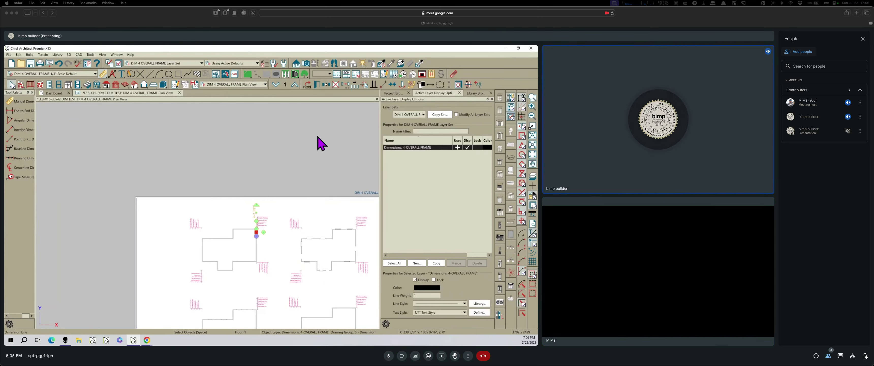
{"action": "left_click", "coordinate": [337, 85]}
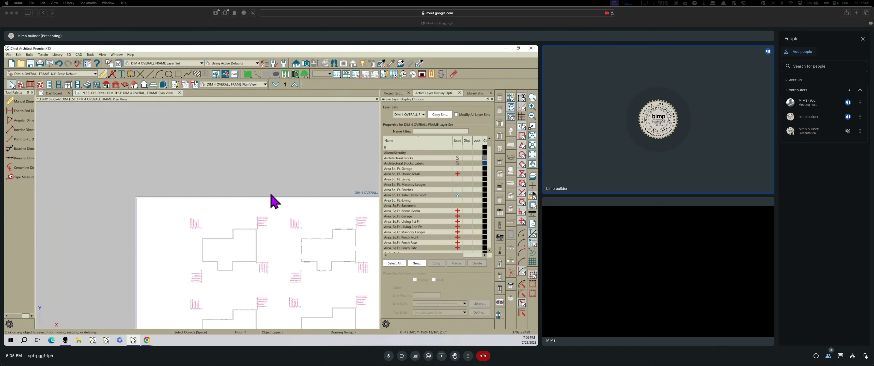
Generate Auto Exterior Dimensions around all four plans in the DIM 4 OVERALL FRAME view.
{"action": "scroll", "coordinate": [274, 201], "scroll_direction": "down", "scroll_amount": 1}
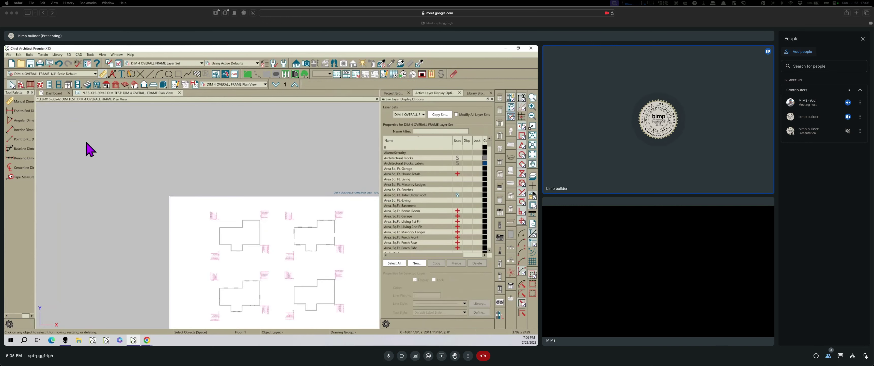
{"action": "left_click", "coordinate": [113, 75]}
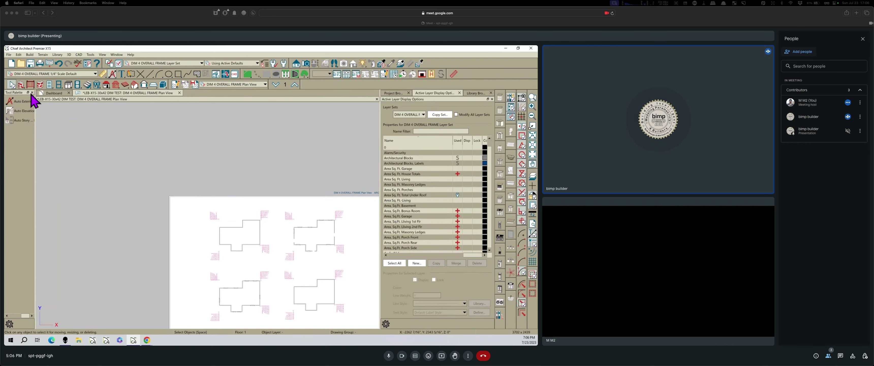
{"action": "left_click", "coordinate": [21, 101]}
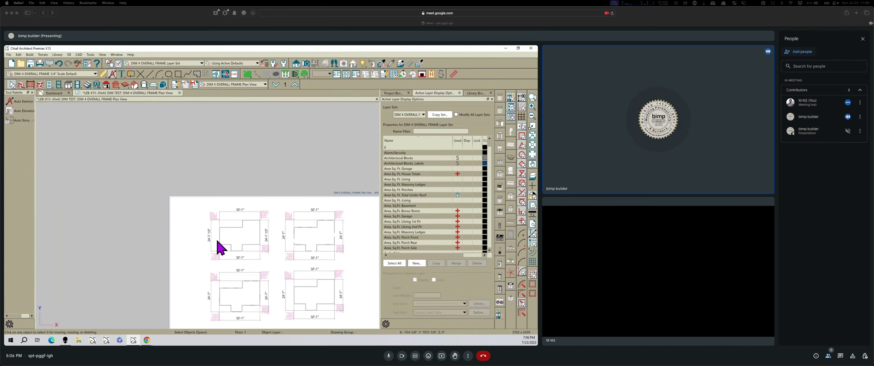
{"action": "scroll", "coordinate": [258, 217], "scroll_direction": "up", "scroll_amount": 3}
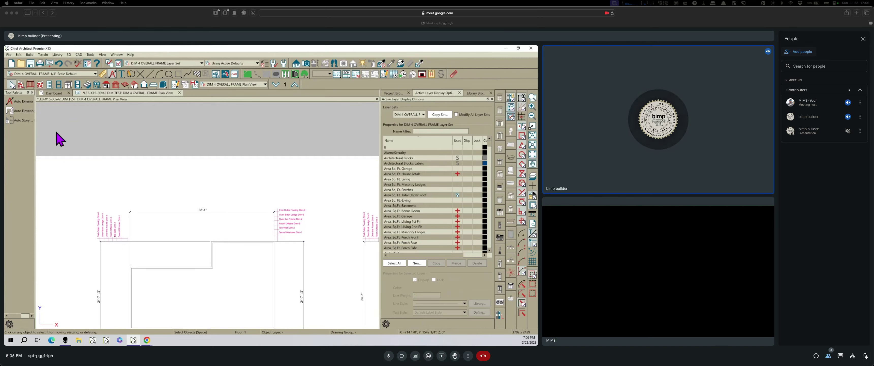
{"action": "left_click", "coordinate": [18, 55]}
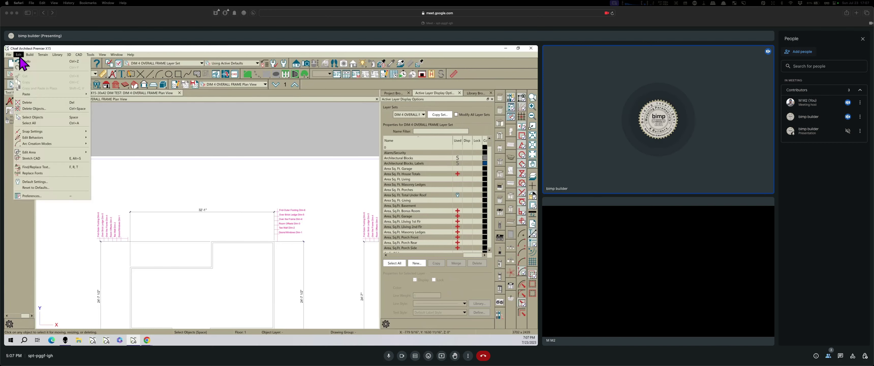
{"action": "left_click", "coordinate": [31, 184]}
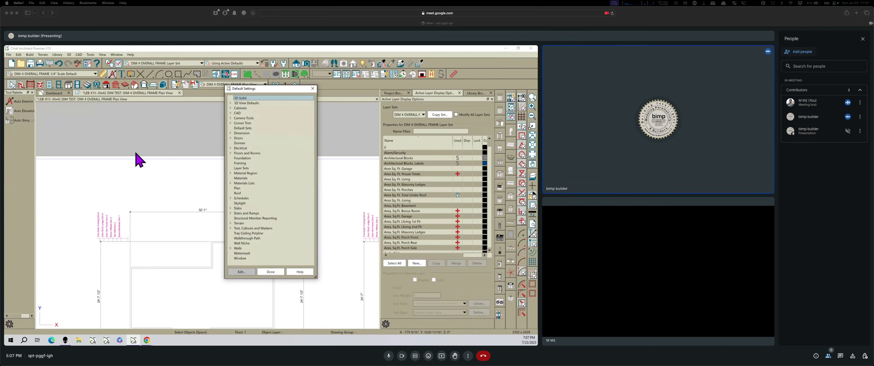
{"action": "key", "text": "Escape"}
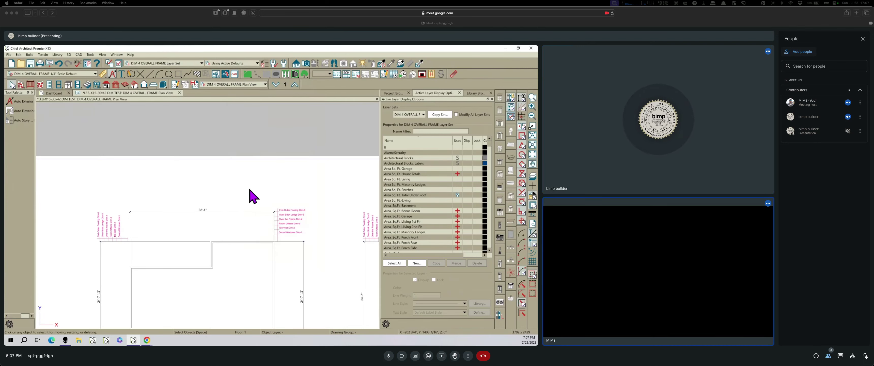
Review the general and format settings of the overall dimension line above the upper-left plan, and leave them unchanged.
{"action": "left_click", "coordinate": [202, 211]}
{"action": "double_click", "coordinate": [201, 210]}
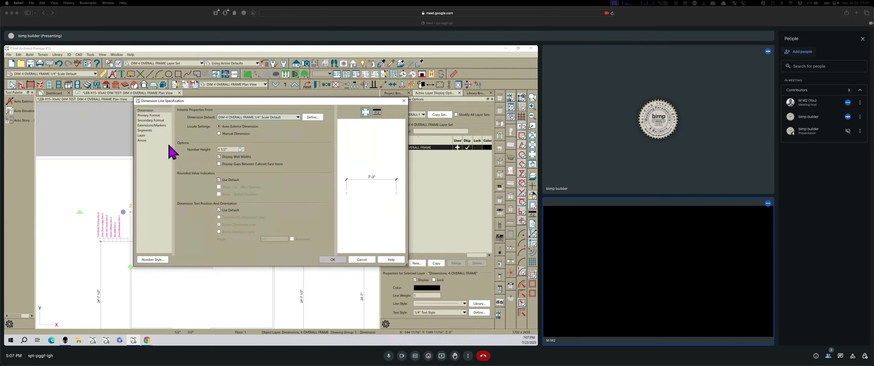
{"action": "left_click", "coordinate": [151, 115]}
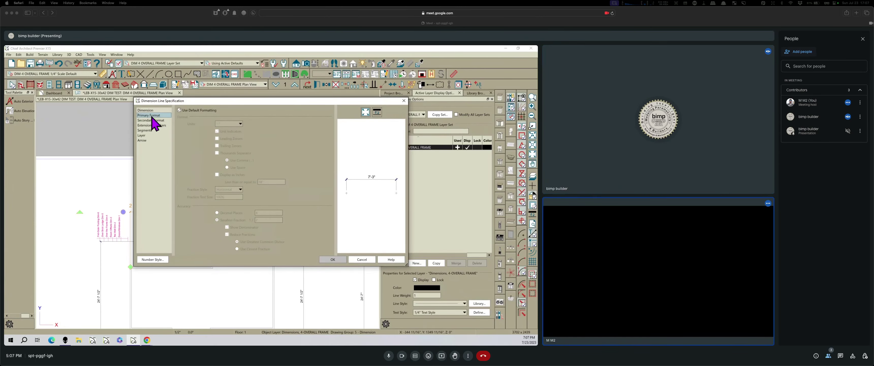
{"action": "left_click", "coordinate": [150, 120]}
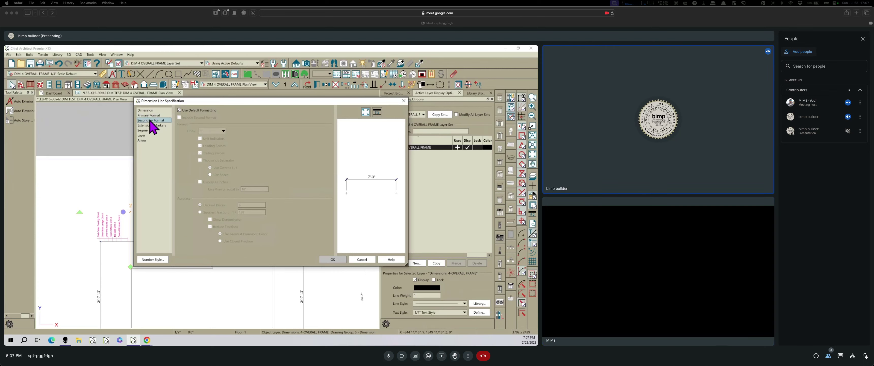
{"action": "left_click", "coordinate": [148, 110]}
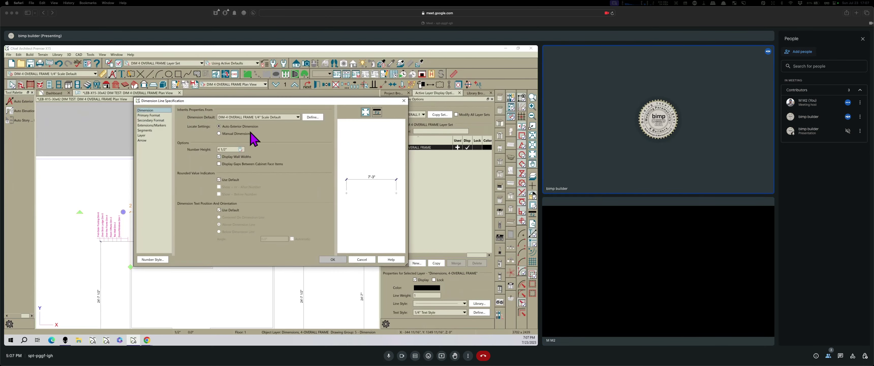
{"action": "left_click", "coordinate": [362, 260]}
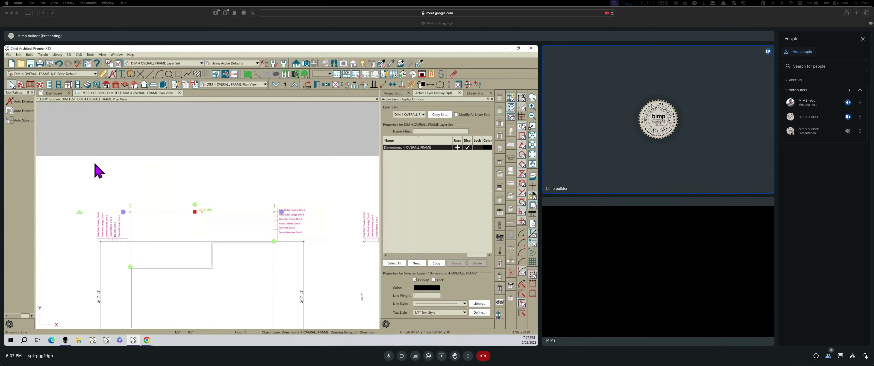
Set the automatic 1st Line Offset to 56" in the DIM-4 OVERALL FRAME 1/4" Scale dimension defaults.
{"action": "left_click", "coordinate": [19, 55]}
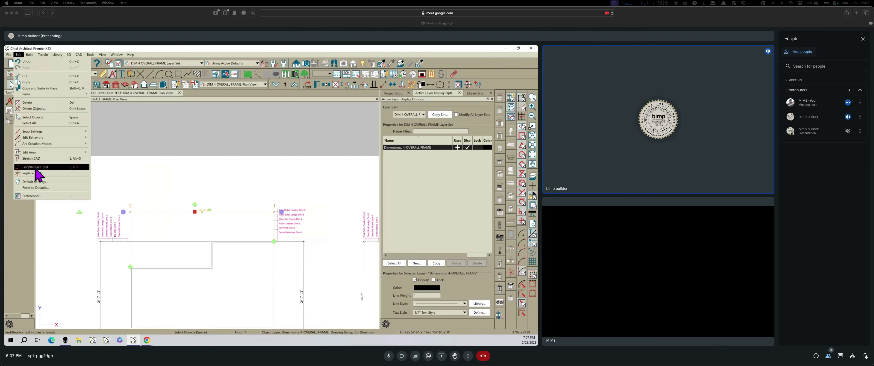
{"action": "left_click", "coordinate": [34, 182]}
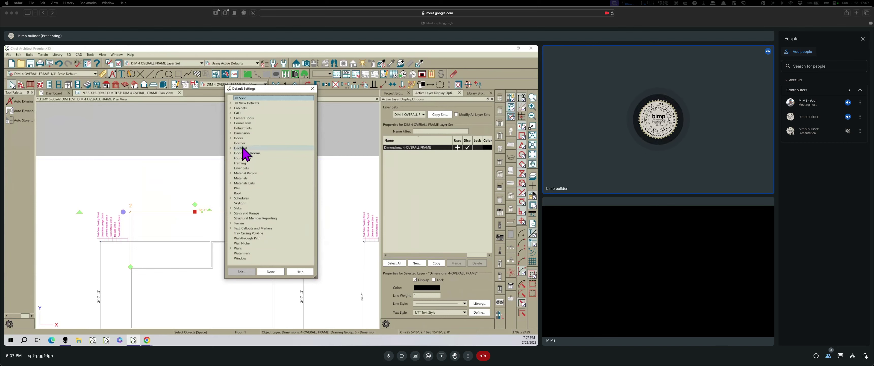
{"action": "double_click", "coordinate": [235, 133]}
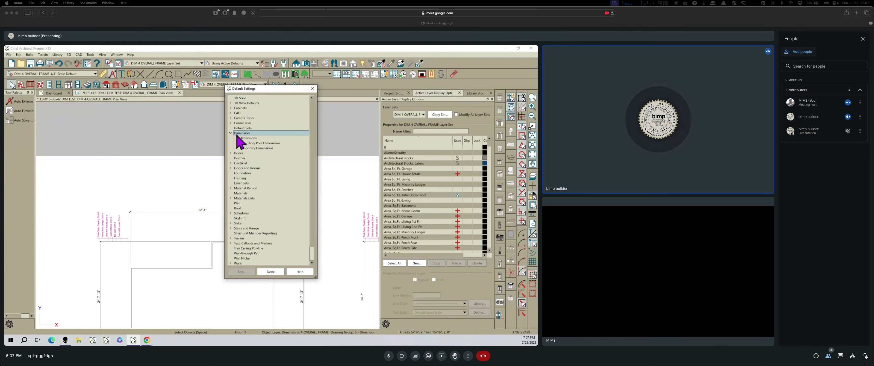
{"action": "double_click", "coordinate": [240, 138]}
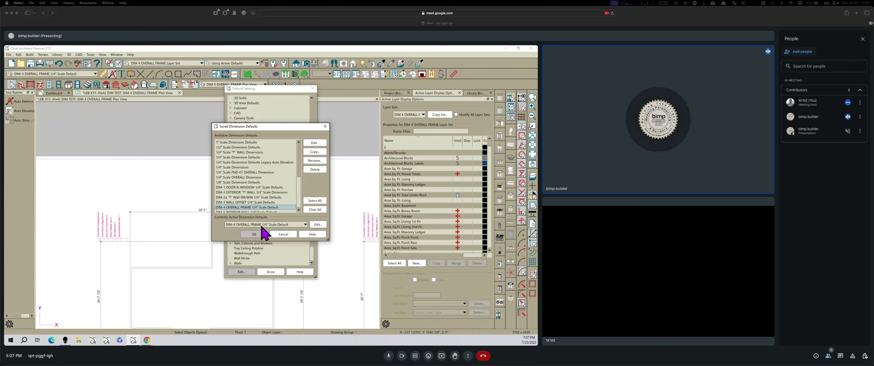
{"action": "left_click", "coordinate": [318, 225]}
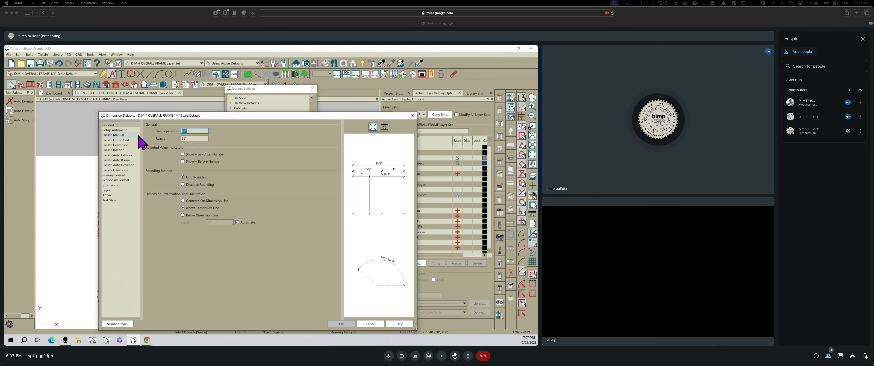
{"action": "left_click", "coordinate": [118, 131]}
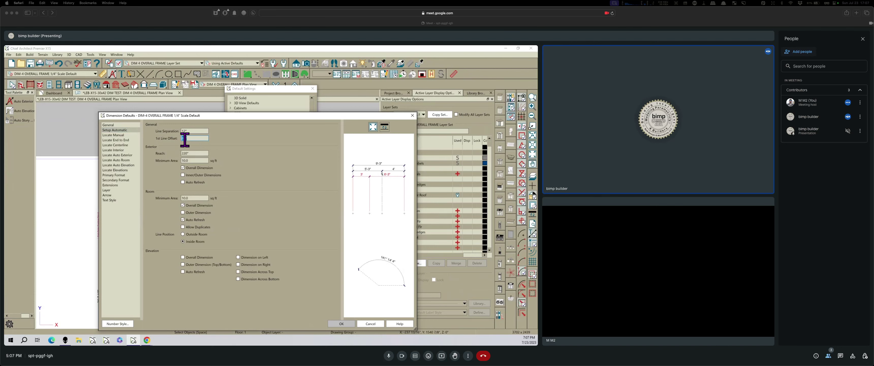
{"action": "type", "text": "56"}
Change the general Reach value in the DIM-4 OVERALL FRAME dimension defaults and accept the changes.
{"action": "left_click", "coordinate": [113, 125]}
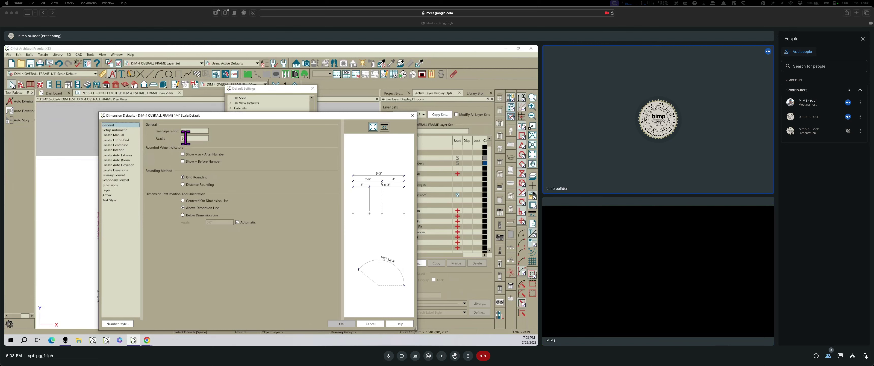
{"action": "left_click", "coordinate": [125, 131]}
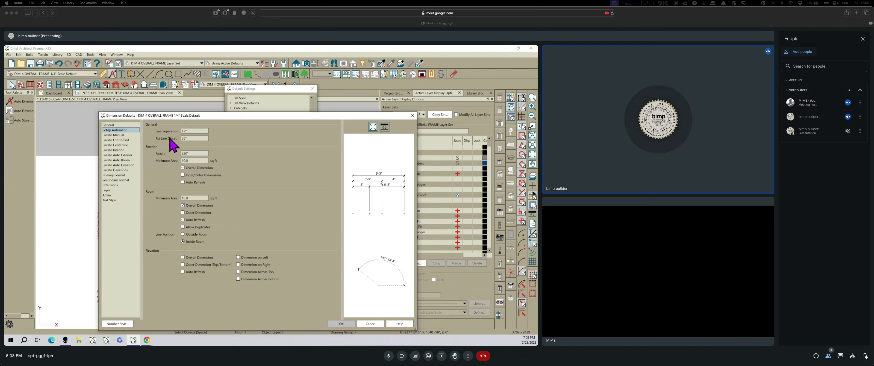
{"action": "left_click", "coordinate": [110, 125]}
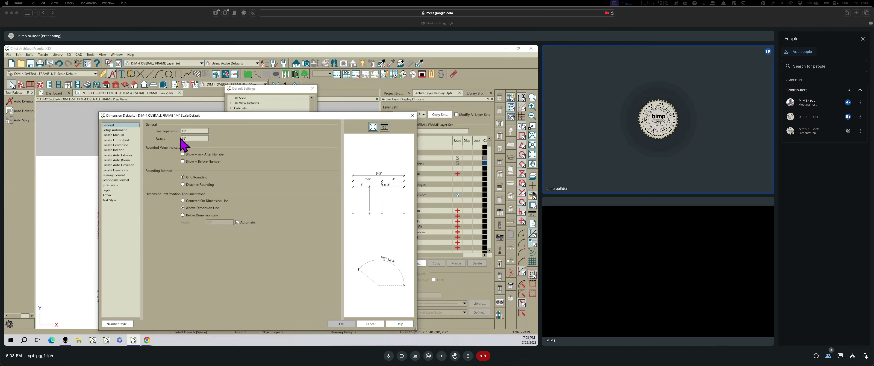
{"action": "double_click", "coordinate": [189, 137]}
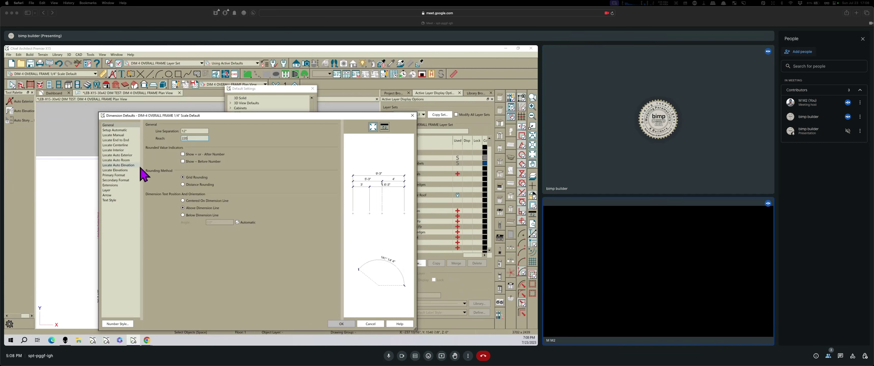
{"action": "left_click", "coordinate": [120, 135]}
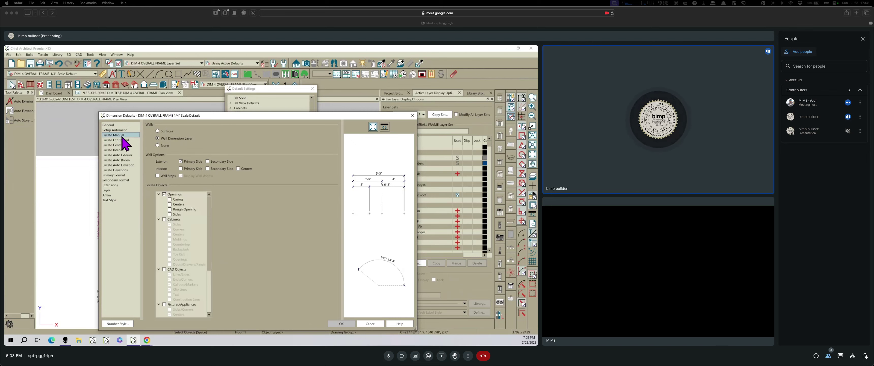
{"action": "left_click", "coordinate": [118, 125]}
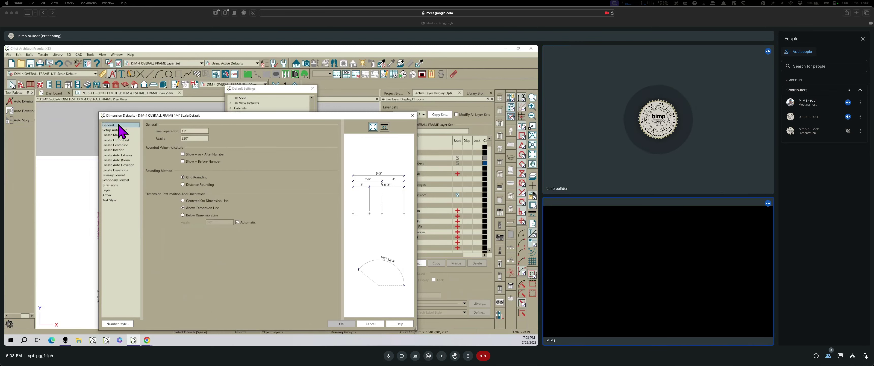
{"action": "left_click", "coordinate": [346, 324]}
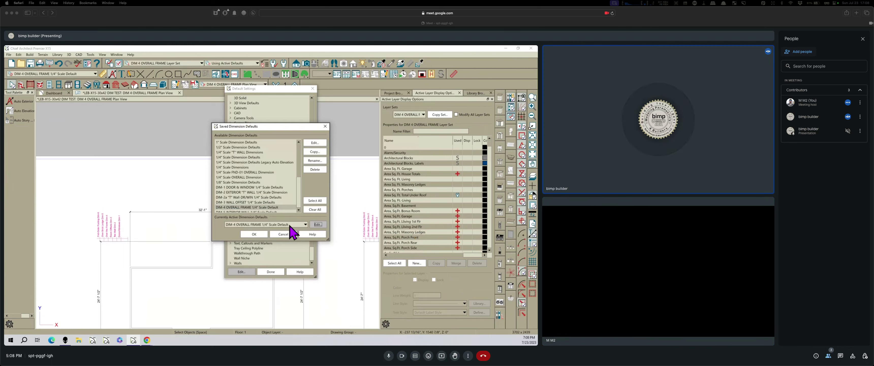
Close the default settings and delete all automatic dimensions on all floors in the DIM 4 OVERALL FRAME view.
{"action": "left_click", "coordinate": [258, 235]}
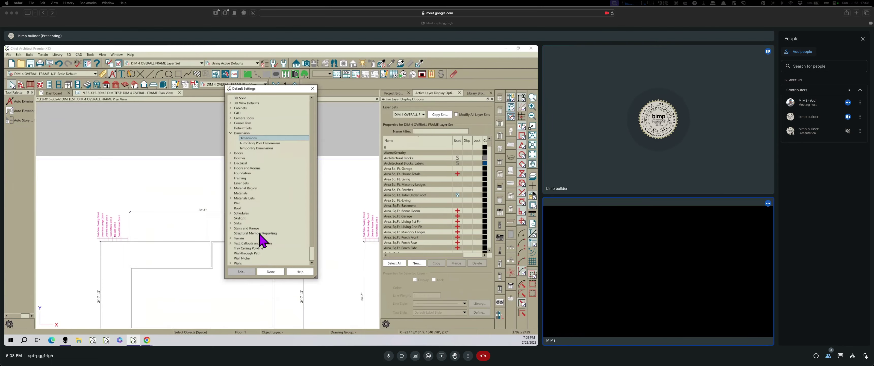
{"action": "left_click", "coordinate": [272, 272]}
{"action": "scroll", "coordinate": [309, 228], "scroll_direction": "down", "scroll_amount": 2}
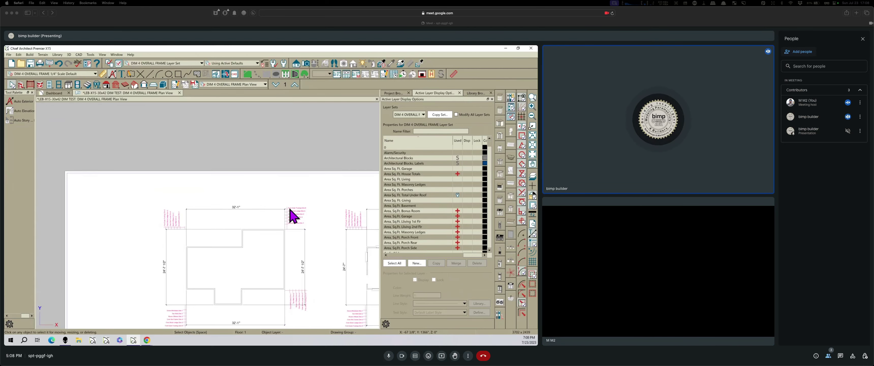
{"action": "left_click", "coordinate": [18, 54]}
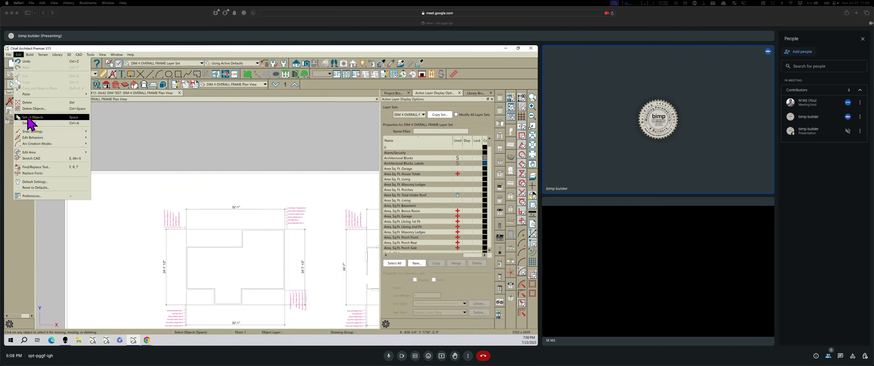
{"action": "left_click", "coordinate": [33, 109]}
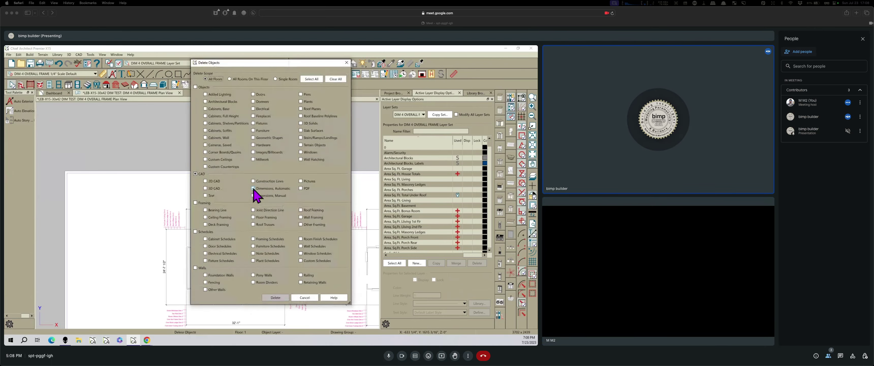
{"action": "left_click", "coordinate": [284, 299]}
{"action": "scroll", "coordinate": [228, 204], "scroll_direction": "down", "scroll_amount": 4}
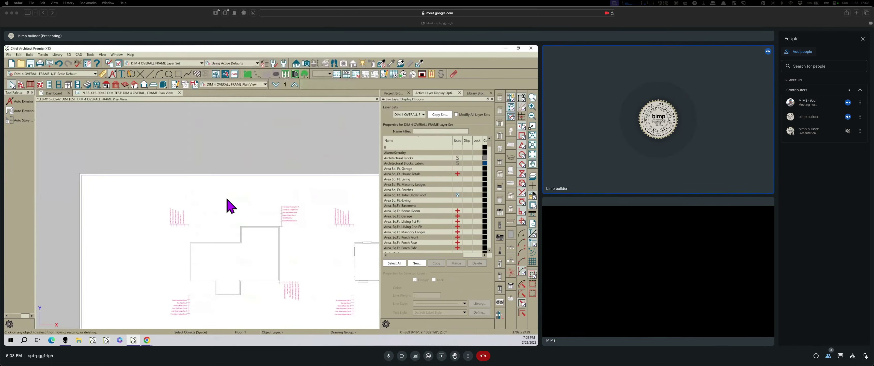
Regenerate the Auto Exterior Dimensions in the DIM 4 OVERALL FRAME view and check the overall line against the offset labels.
{"action": "left_click", "coordinate": [24, 101]}
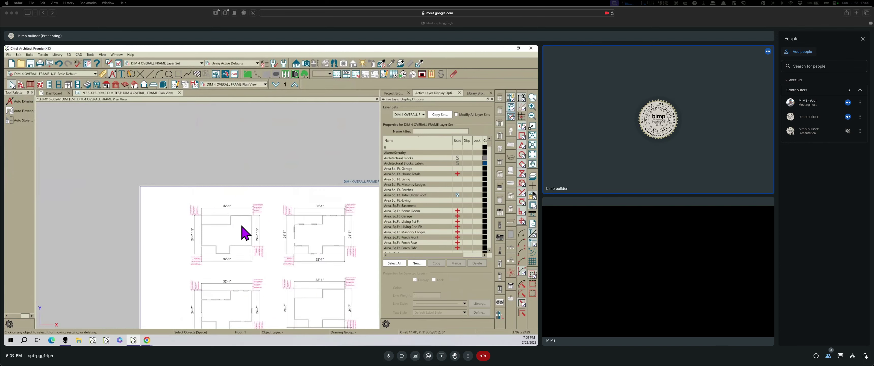
{"action": "scroll", "coordinate": [242, 226], "scroll_direction": "up", "scroll_amount": 5}
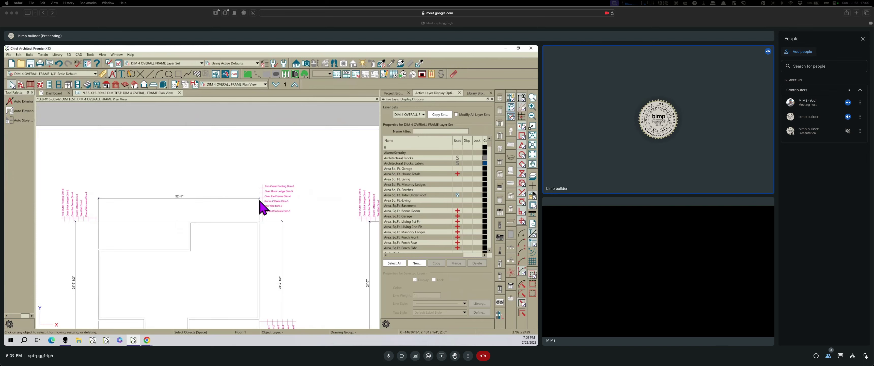
{"action": "scroll", "coordinate": [258, 204], "scroll_direction": "down", "scroll_amount": 4}
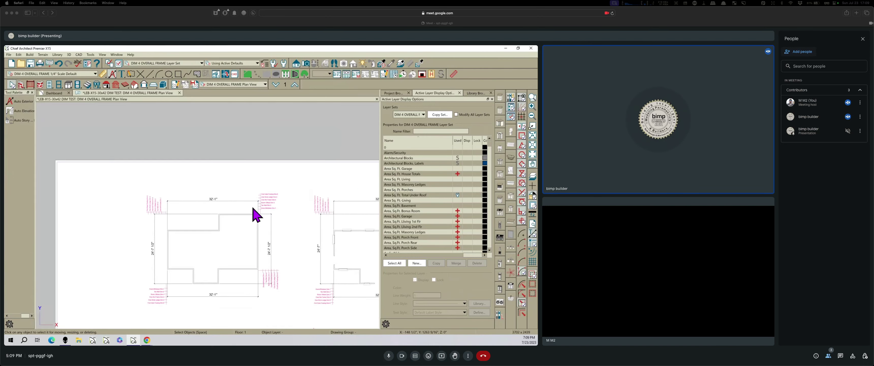
{"action": "scroll", "coordinate": [257, 215], "scroll_direction": "down", "scroll_amount": 1}
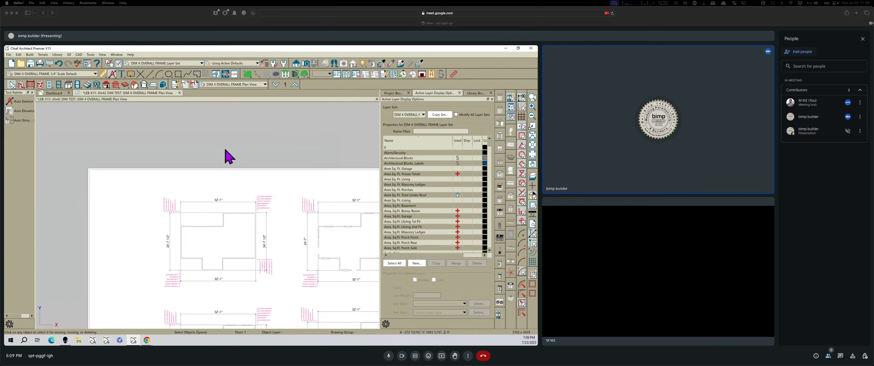
Switch to the DIM 3 EXT. OFFSET WALLS Plan View, generate Auto Exterior Dimensions and check their offset against the labels.
{"action": "left_click", "coordinate": [266, 85]}
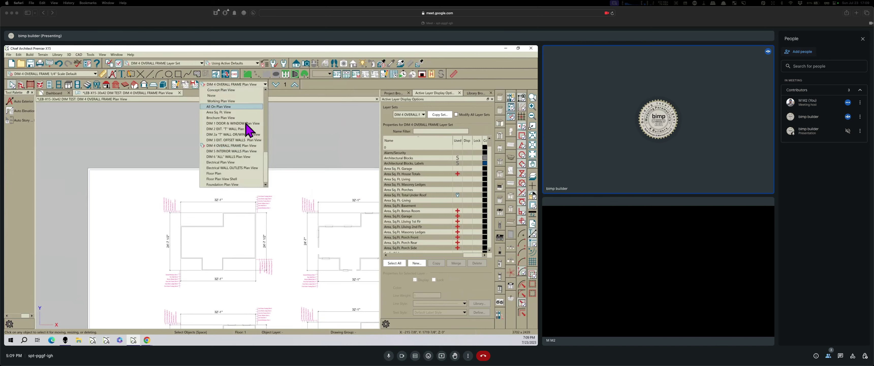
{"action": "left_click", "coordinate": [229, 141]}
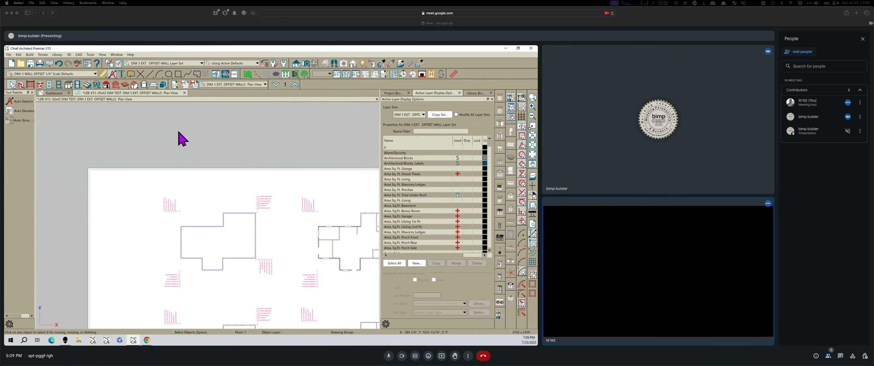
{"action": "left_click", "coordinate": [19, 103]}
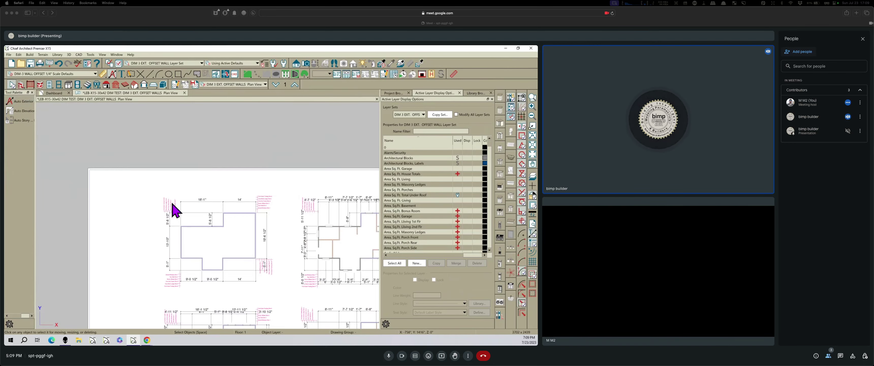
{"action": "scroll", "coordinate": [253, 217], "scroll_direction": "up", "scroll_amount": 3}
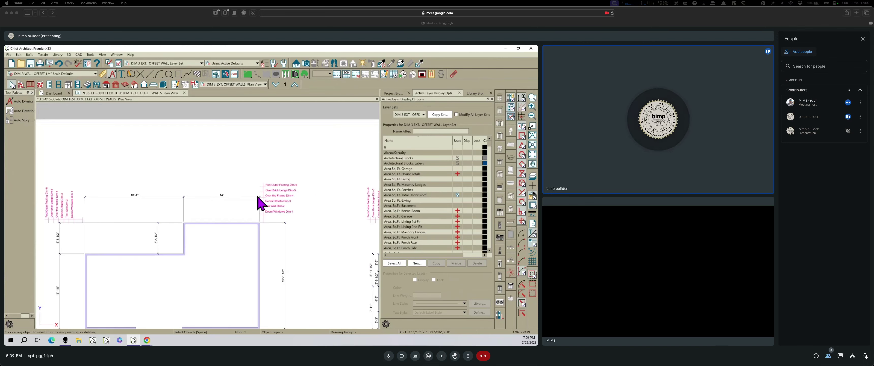
{"action": "scroll", "coordinate": [258, 206], "scroll_direction": "down", "scroll_amount": 3}
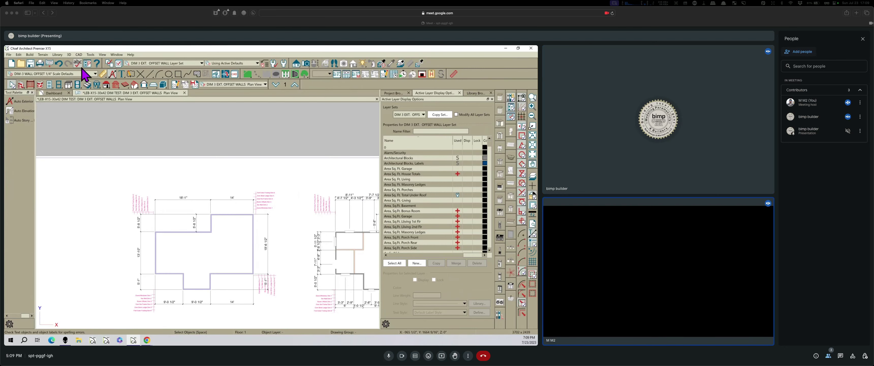
Set the automatic 1st Line Offset to 42" in the DIM-3 WALL OFFSET 1/4" Scale Defaults and accept the change.
{"action": "left_click", "coordinate": [102, 74]}
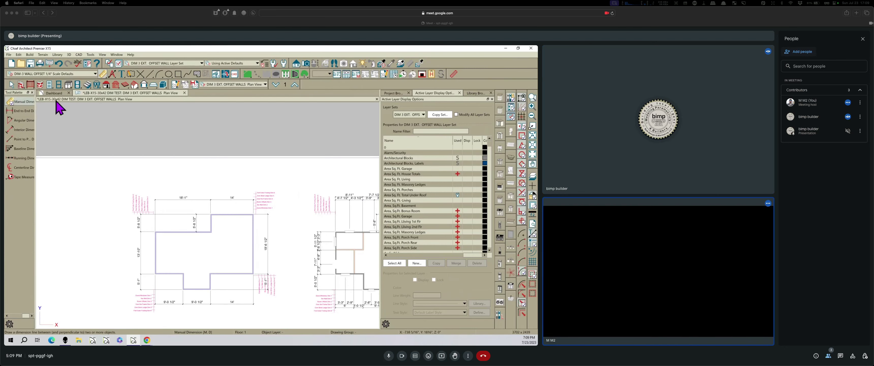
{"action": "double_click", "coordinate": [18, 104]}
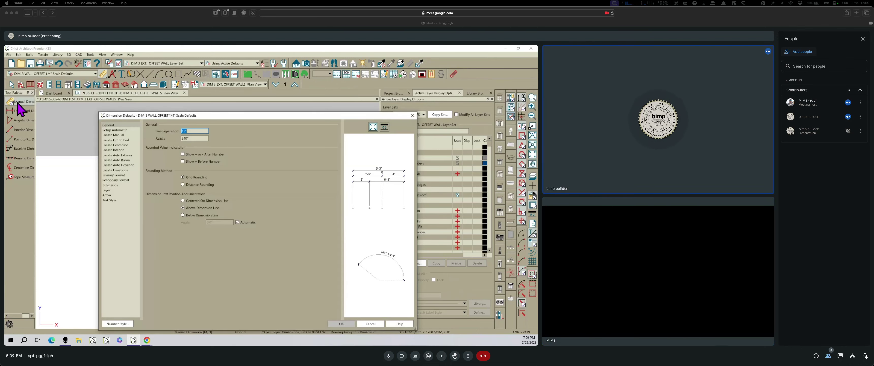
{"action": "left_click", "coordinate": [124, 130]}
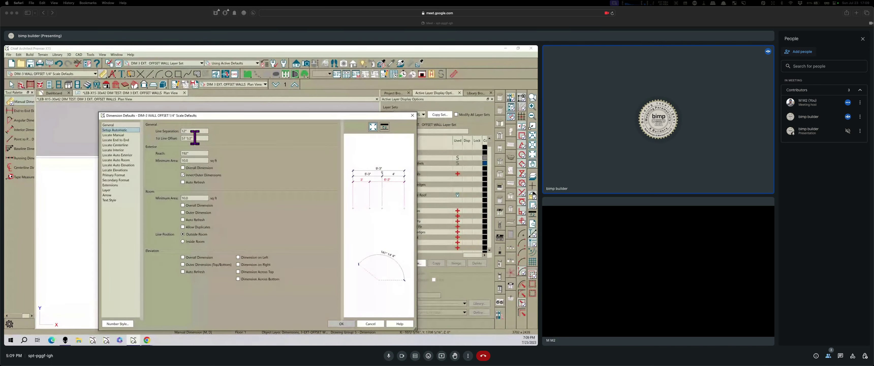
{"action": "left_click_drag", "start_coordinate": [193, 137], "coordinate": [176, 136]}
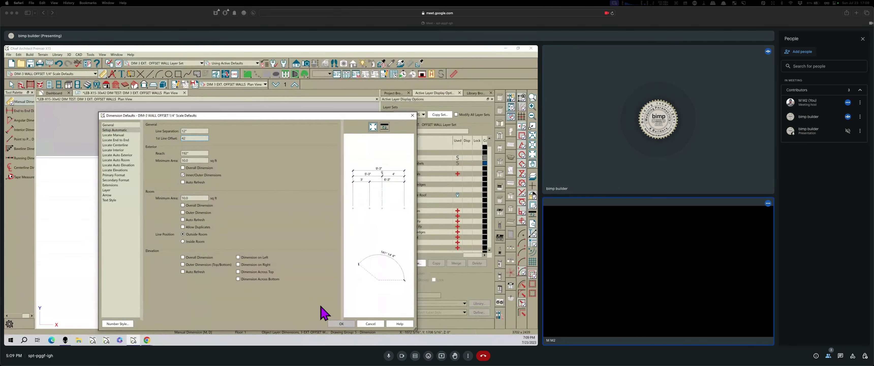
{"action": "left_click", "coordinate": [341, 324]}
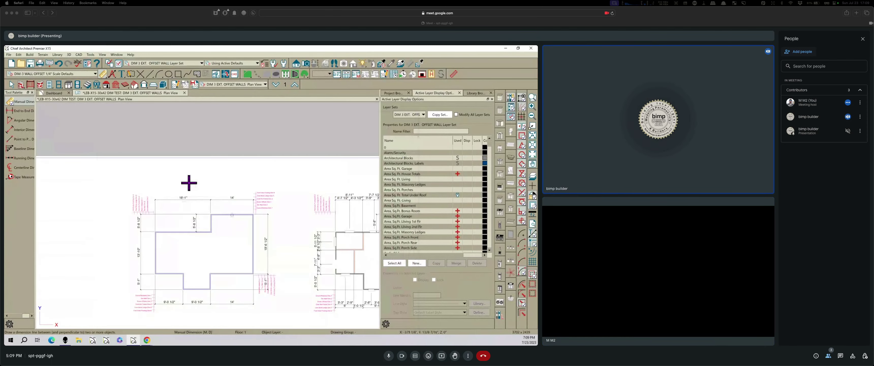
Delete all automatic dimensions on all floors in the DIM 3 EXT. OFFSET WALLS view.
{"action": "left_click", "coordinate": [19, 54]}
{"action": "left_click", "coordinate": [37, 109]}
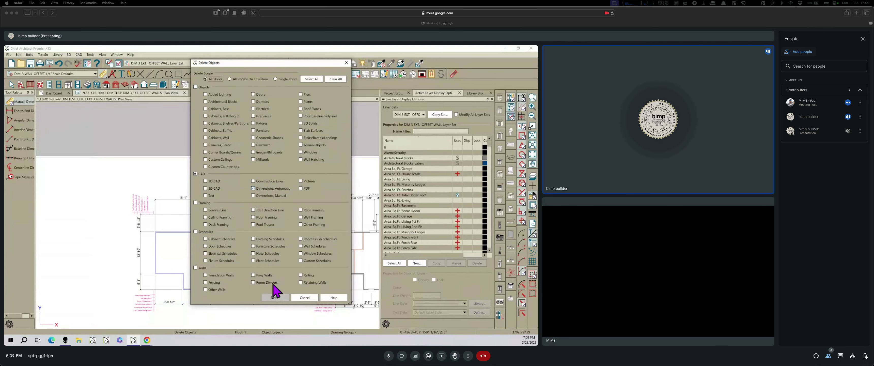
{"action": "left_click", "coordinate": [275, 298]}
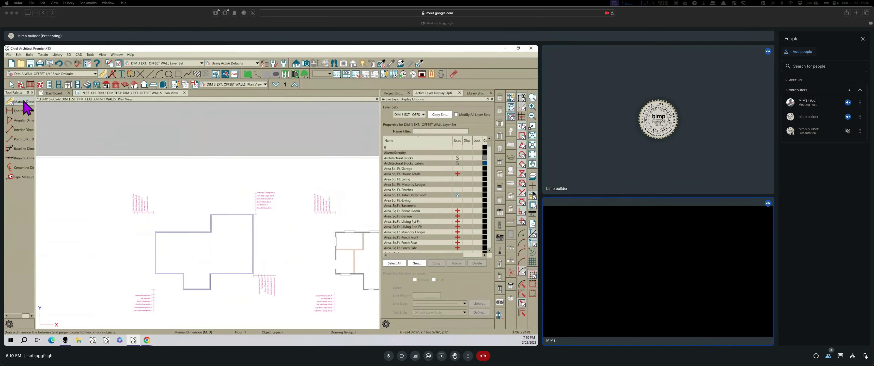
Regenerate the Auto Exterior Dimensions in the DIM 3 EXT. OFFSET WALLS view and check the line against the DIM 3 label.
{"action": "left_click", "coordinate": [113, 75]}
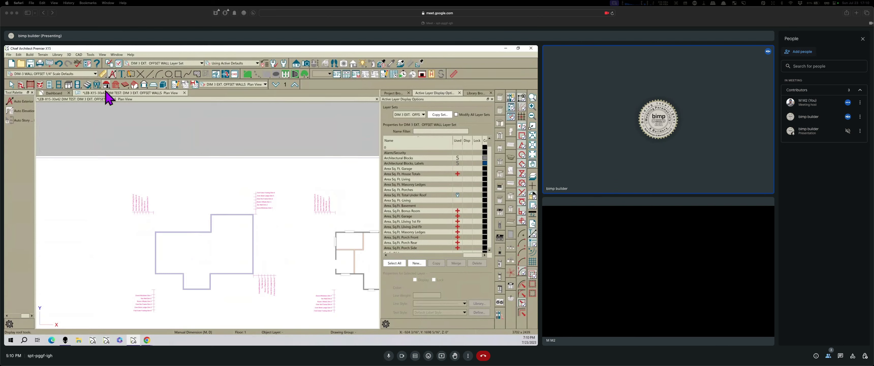
{"action": "left_click", "coordinate": [24, 103]}
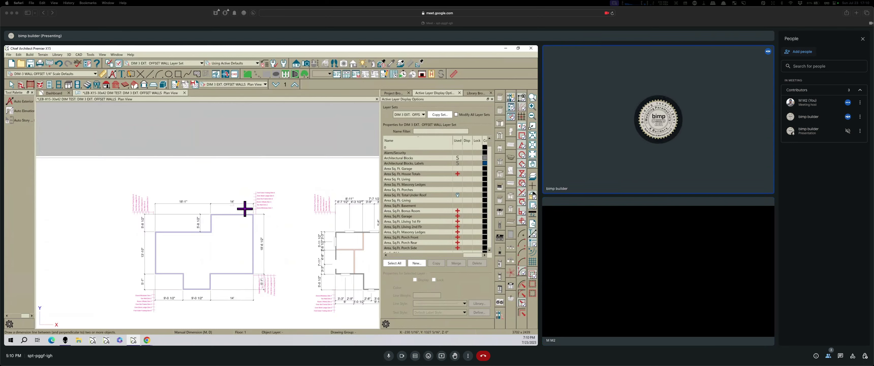
{"action": "scroll", "coordinate": [251, 209], "scroll_direction": "up", "scroll_amount": 3}
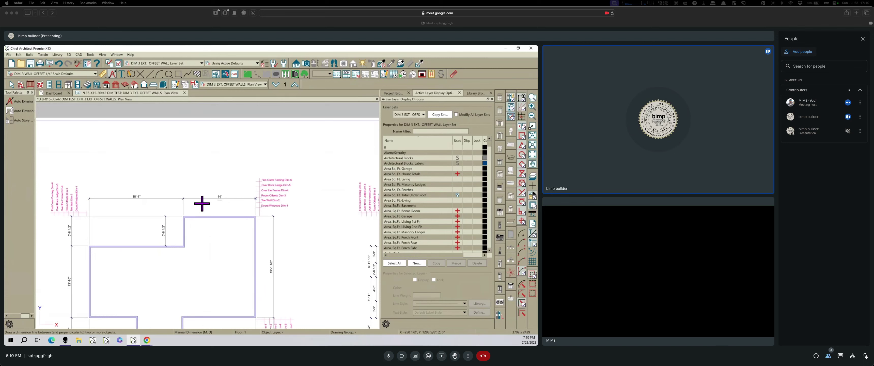
{"action": "scroll", "coordinate": [220, 171], "scroll_direction": "down", "scroll_amount": 2}
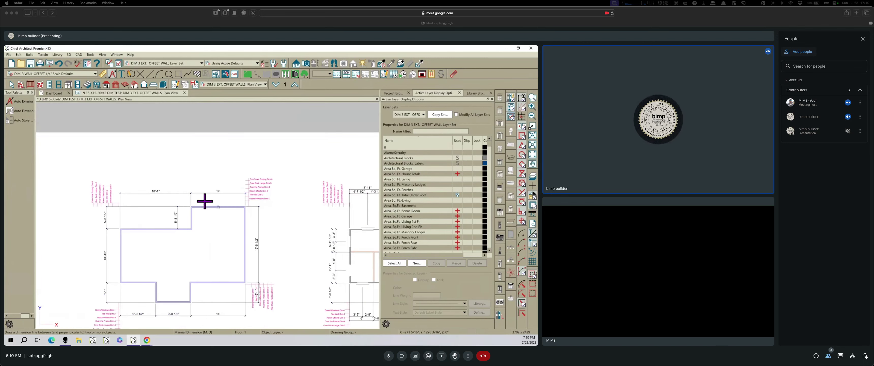
{"action": "scroll", "coordinate": [211, 197], "scroll_direction": "down", "scroll_amount": 1}
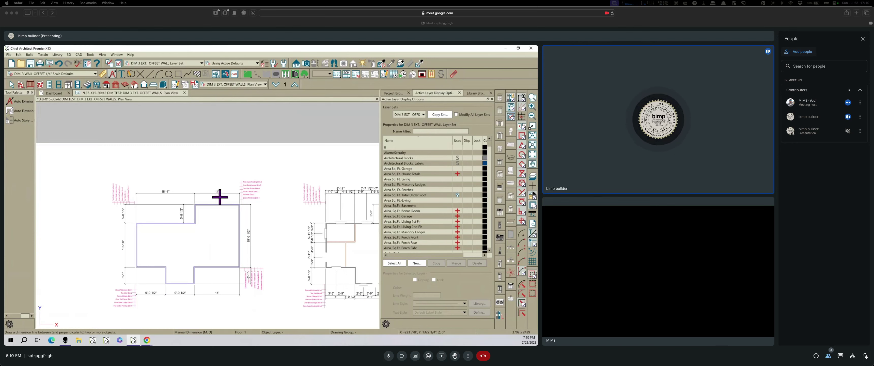
Switch to the DIM 2 EXT. "T" WALL Plan View and delete the automatic dimensions shown there.
{"action": "left_click", "coordinate": [265, 84]}
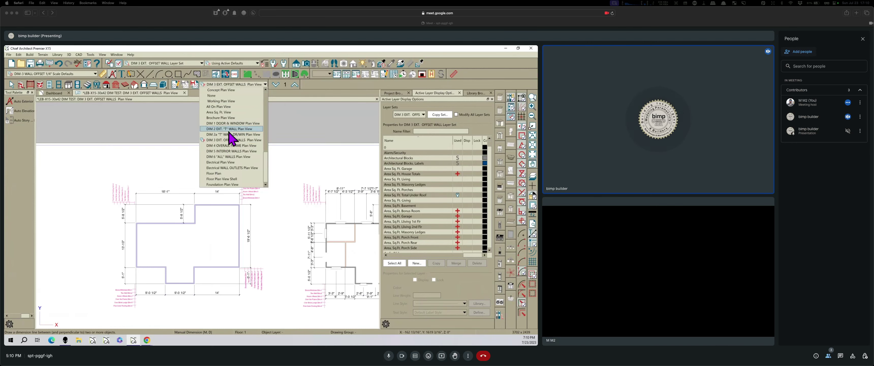
{"action": "left_click", "coordinate": [219, 129]}
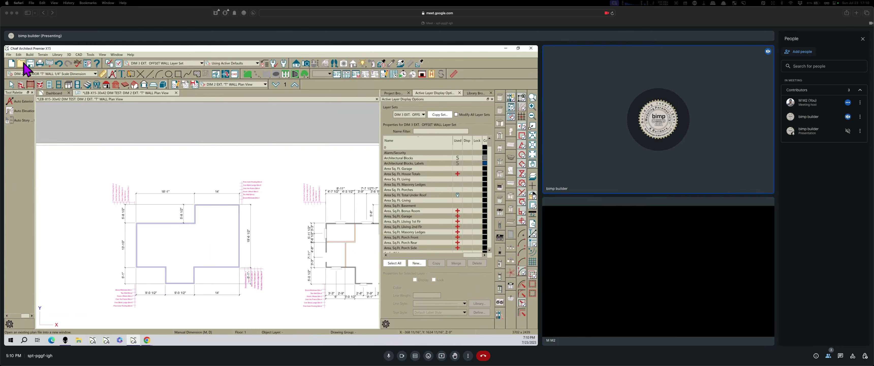
{"action": "left_click", "coordinate": [18, 54]}
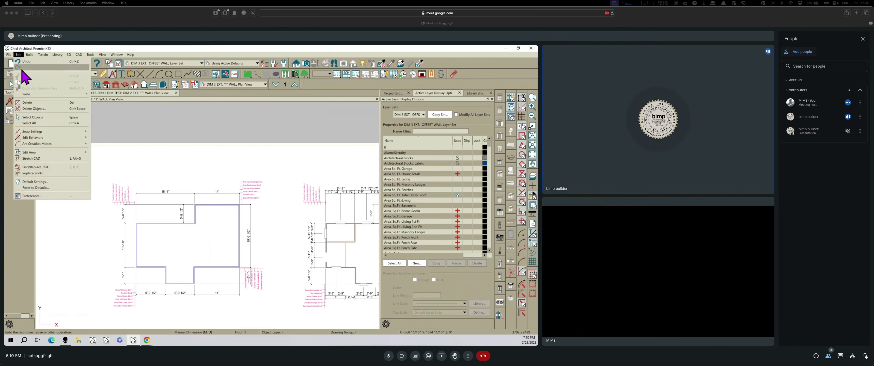
{"action": "left_click", "coordinate": [34, 108]}
{"action": "key", "text": "Return"}
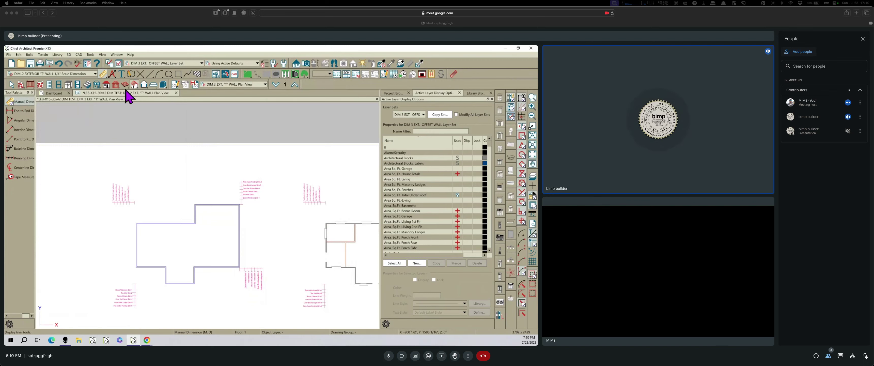
Set the automatic 1st Line Offset to 28" in the DIM-2 EXTERIOR "T" WALL 1/4" Scale dimension defaults and accept it.
{"action": "double_click", "coordinate": [27, 101]}
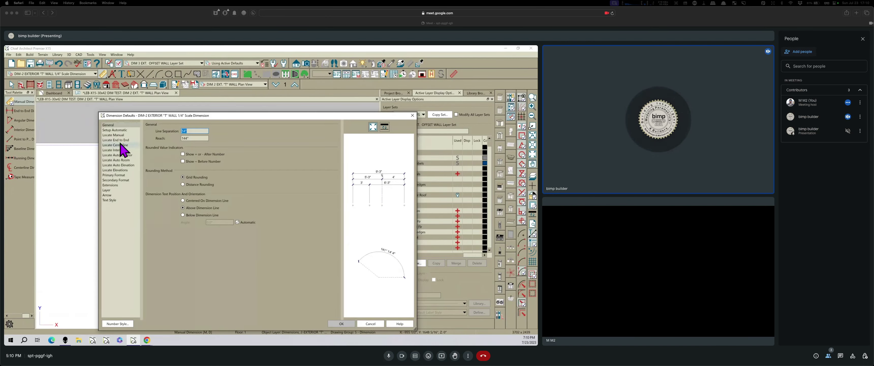
{"action": "left_click", "coordinate": [121, 131]}
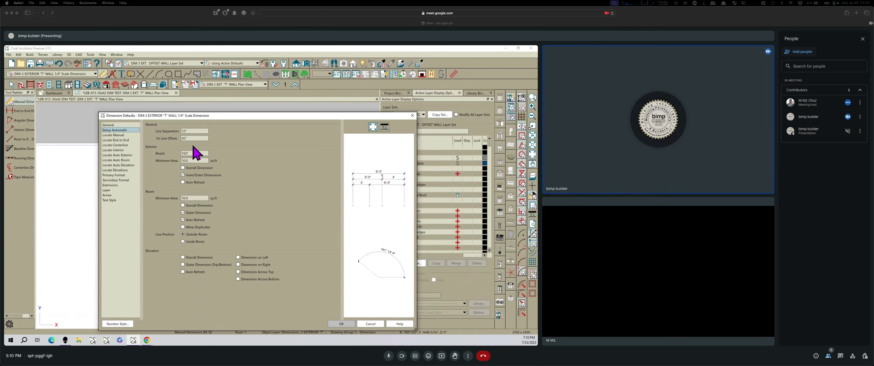
{"action": "double_click", "coordinate": [186, 138]}
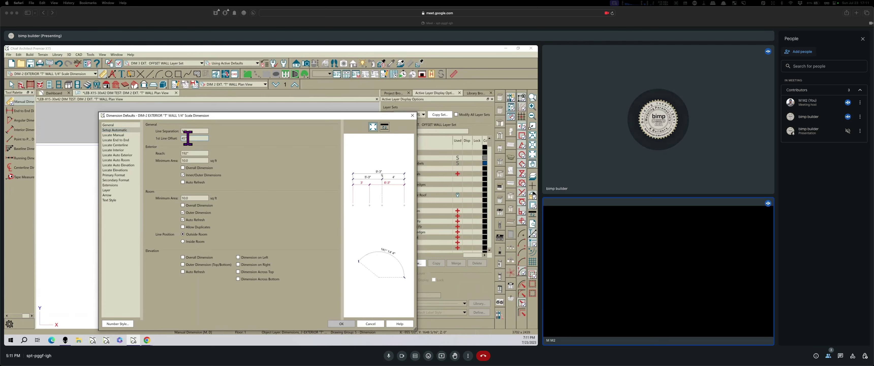
{"action": "type", "text": "33"}
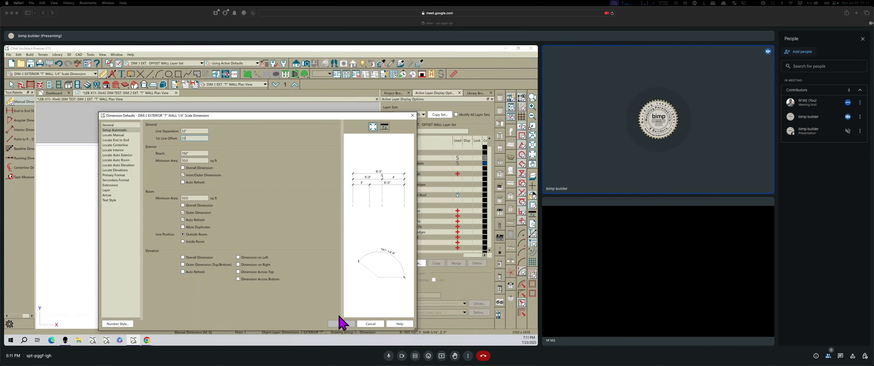
{"action": "left_click", "coordinate": [343, 324]}
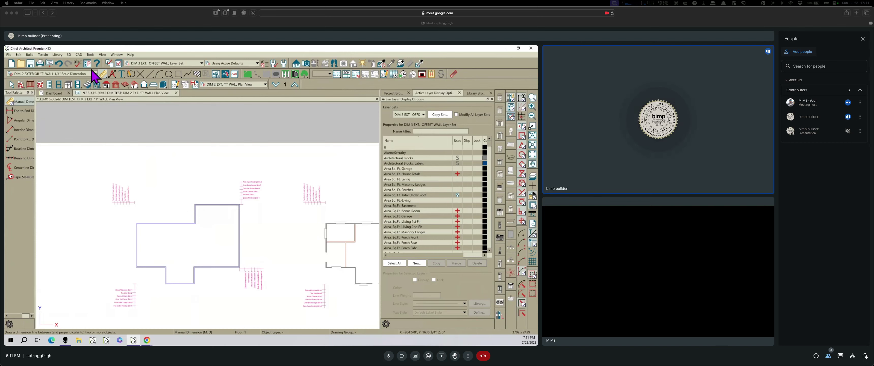
Generate Auto Exterior Dimensions in the DIM 2 EXT. "T" WALL Plan View, turning on display of their "Dimensions, 2 EXTERIOR "T" WALLS" layer.
{"action": "left_click", "coordinate": [113, 73]}
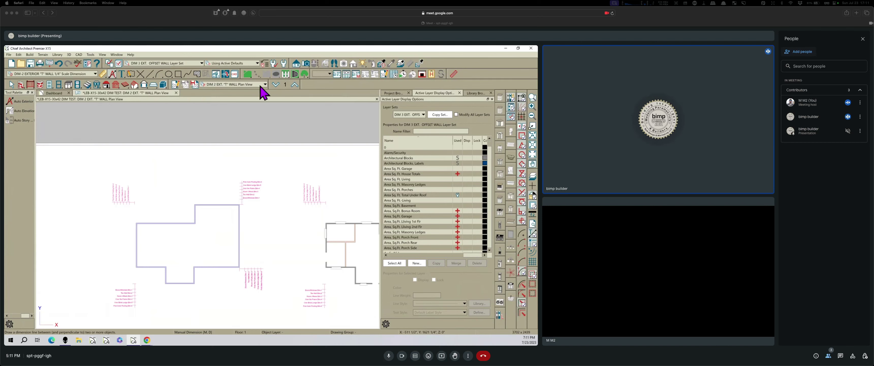
{"action": "left_click", "coordinate": [18, 101]}
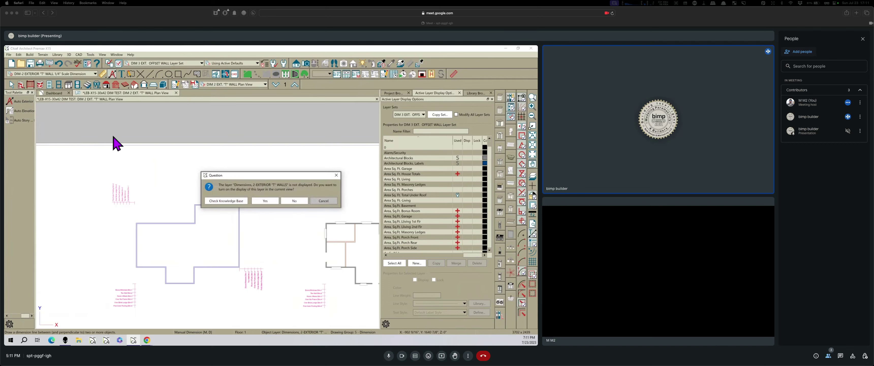
{"action": "left_click", "coordinate": [267, 201]}
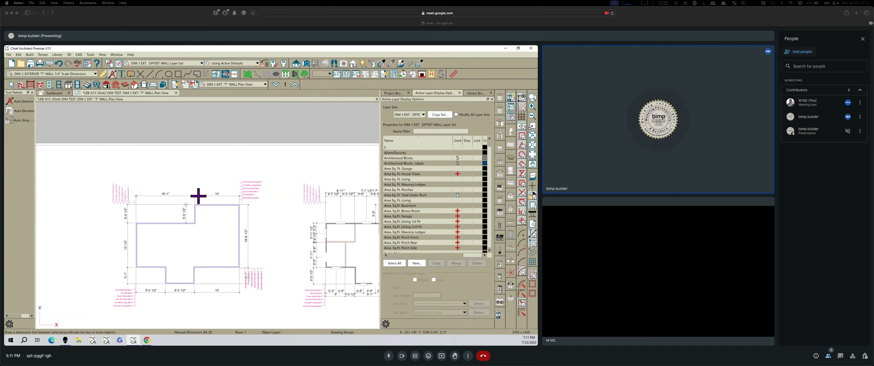
{"action": "scroll", "coordinate": [245, 196], "scroll_direction": "up", "scroll_amount": 4}
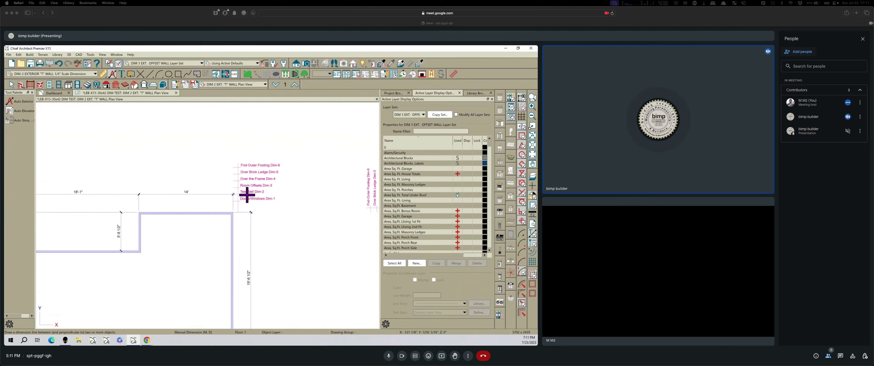
{"action": "scroll", "coordinate": [248, 195], "scroll_direction": "down", "scroll_amount": 5}
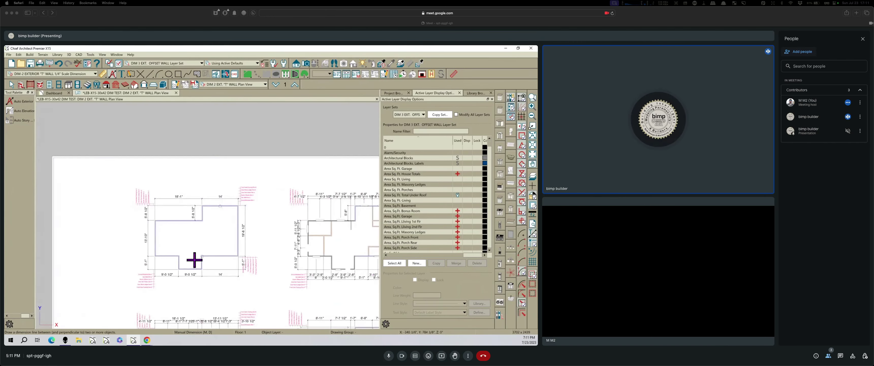
Examine the exterior dimension lines around all four plans against their Tee Wall Dim-2 labels and look for overlapping strings.
{"action": "scroll", "coordinate": [194, 259], "scroll_direction": "down", "scroll_amount": 2}
{"action": "scroll", "coordinate": [283, 228], "scroll_direction": "up", "scroll_amount": 4}
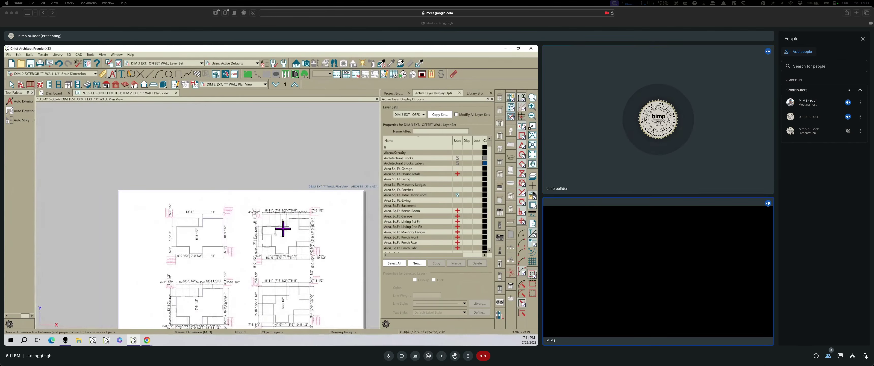
{"action": "scroll", "coordinate": [273, 213], "scroll_direction": "up", "scroll_amount": 4}
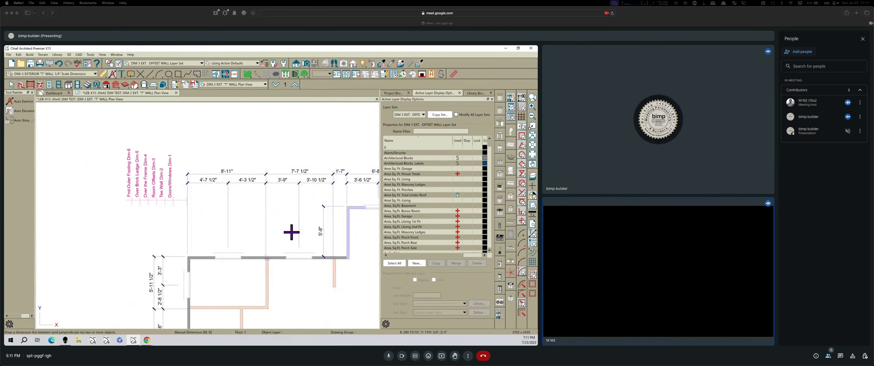
{"action": "scroll", "coordinate": [225, 195], "scroll_direction": "down", "scroll_amount": 6}
{"action": "scroll", "coordinate": [230, 292], "scroll_direction": "down", "scroll_amount": 1}
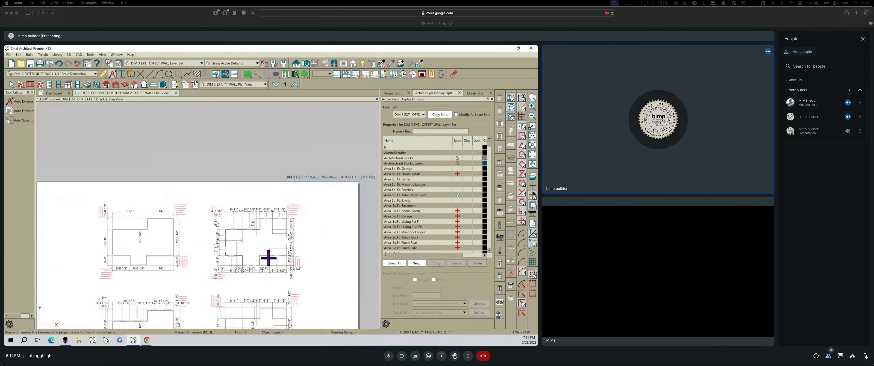
{"action": "scroll", "coordinate": [264, 268], "scroll_direction": "down", "scroll_amount": 2}
{"action": "scroll", "coordinate": [240, 313], "scroll_direction": "up", "scroll_amount": 7}
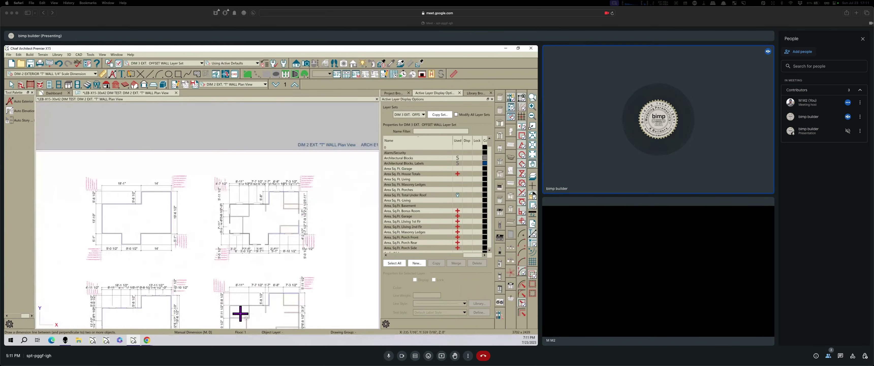
{"action": "scroll", "coordinate": [187, 257], "scroll_direction": "down", "scroll_amount": 1}
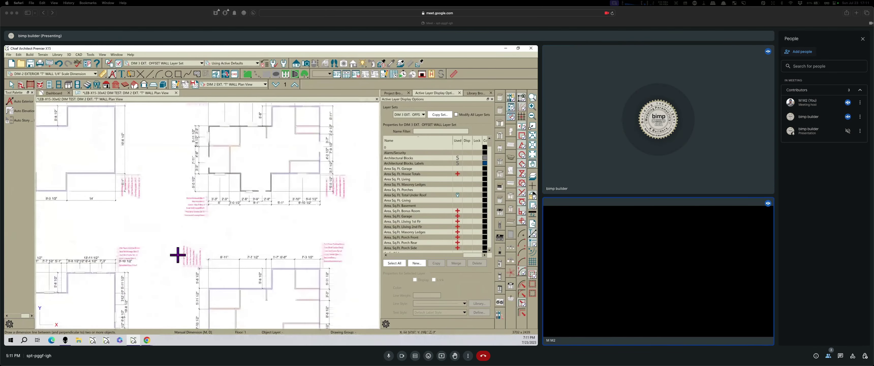
{"action": "scroll", "coordinate": [310, 269], "scroll_direction": "up", "scroll_amount": 2}
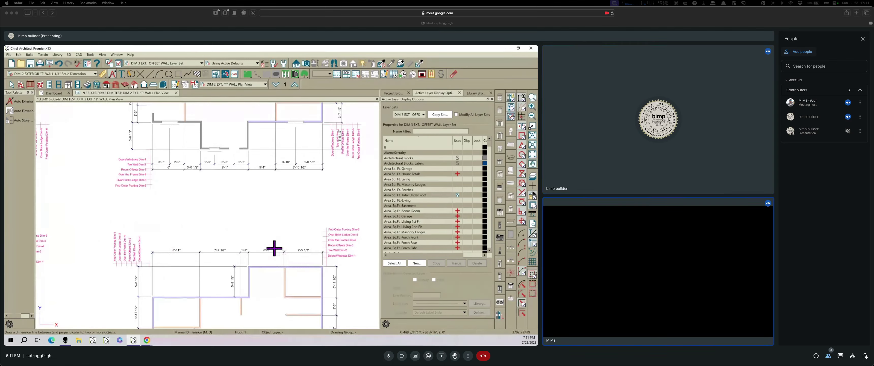
{"action": "scroll", "coordinate": [303, 222], "scroll_direction": "down", "scroll_amount": 4}
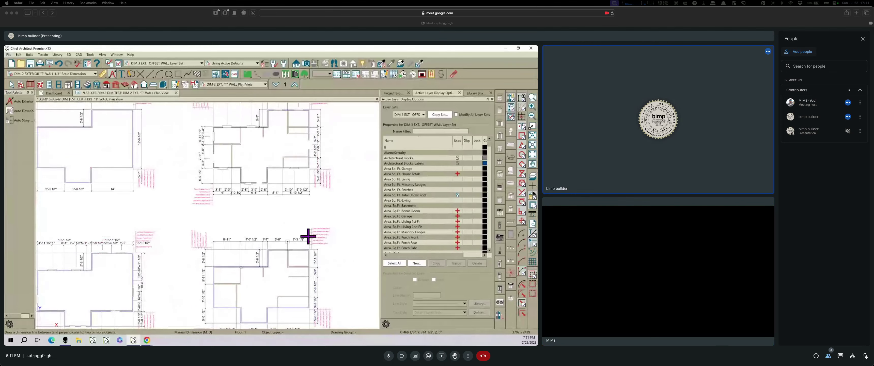
{"action": "scroll", "coordinate": [308, 237], "scroll_direction": "down", "scroll_amount": 1}
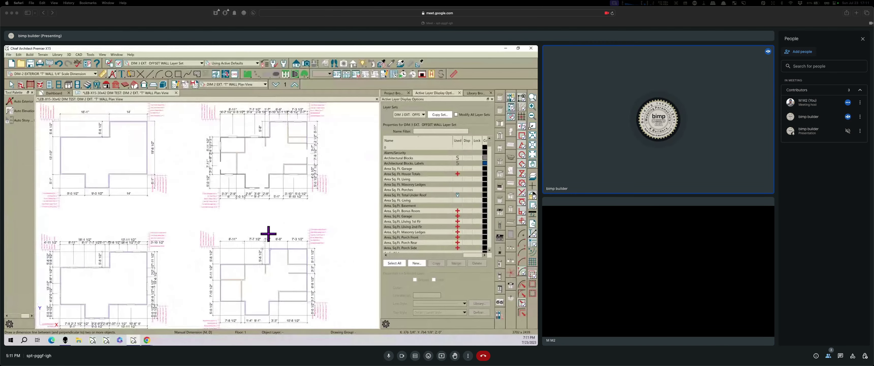
{"action": "scroll", "coordinate": [294, 234], "scroll_direction": "up", "scroll_amount": 1}
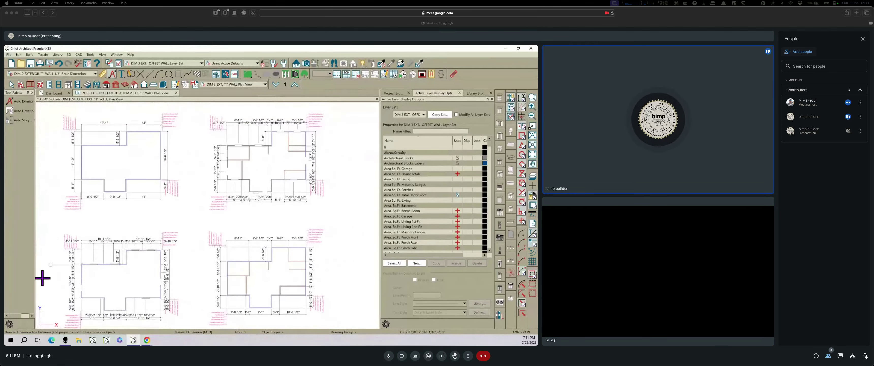
{"action": "scroll", "coordinate": [65, 257], "scroll_direction": "up", "scroll_amount": 5}
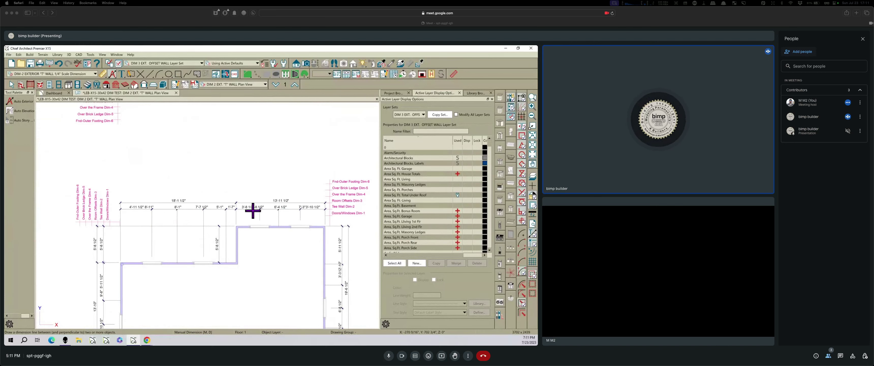
Delete all automatic dimensions on all floors from the DIM 2 EXT. "T" WALL Plan View.
{"action": "left_click", "coordinate": [11, 84]}
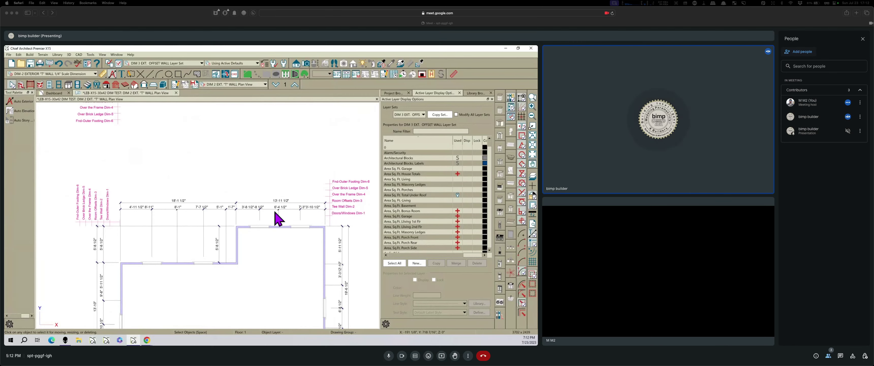
{"action": "scroll", "coordinate": [86, 253], "scroll_direction": "down", "scroll_amount": 6}
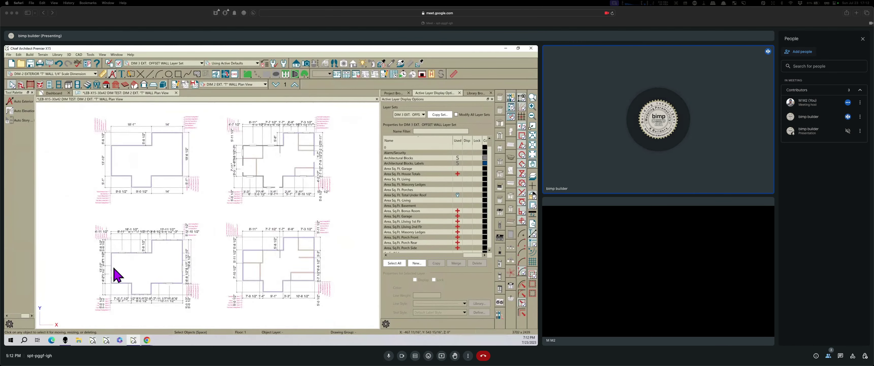
{"action": "left_click", "coordinate": [18, 55]}
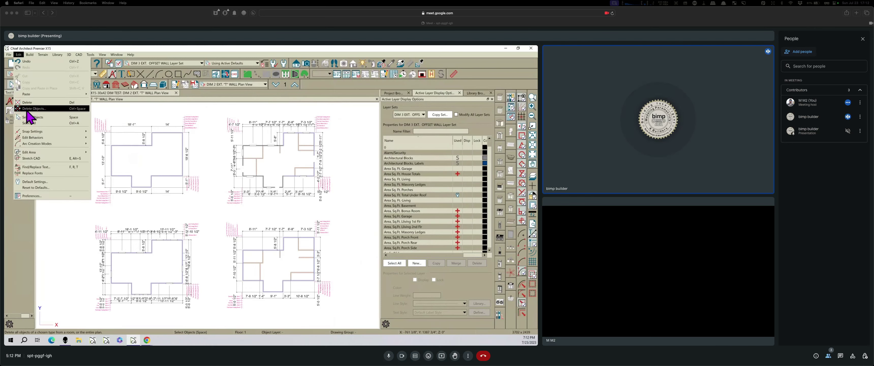
{"action": "left_click", "coordinate": [52, 109]}
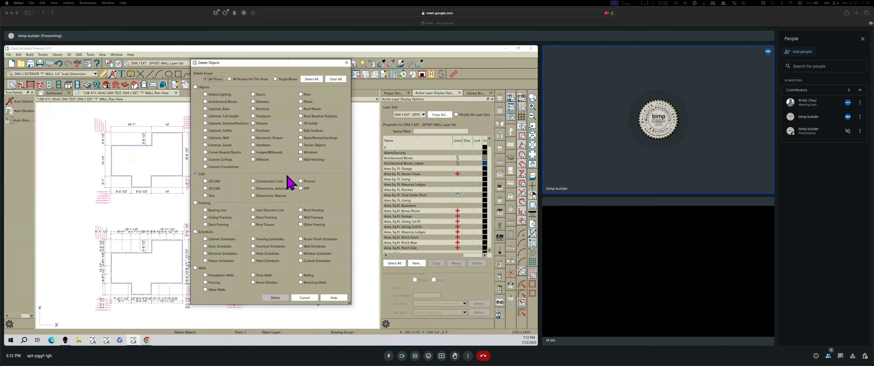
{"action": "key", "text": "Return"}
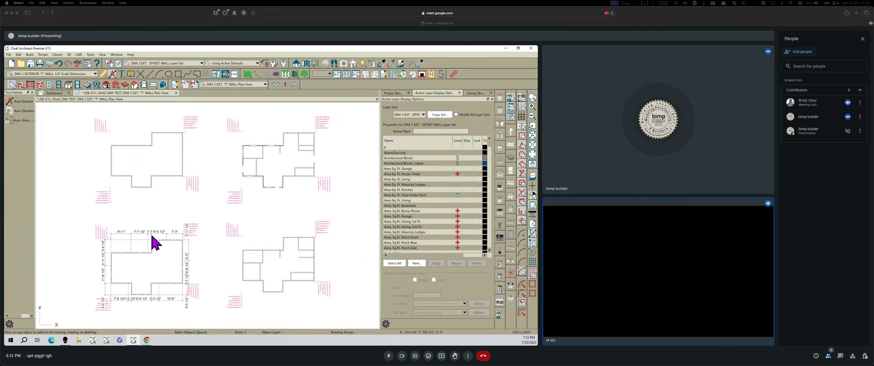
Delete the leftover horizontal dimension strings above and below the lower-left plan.
{"action": "left_click", "coordinate": [134, 232]}
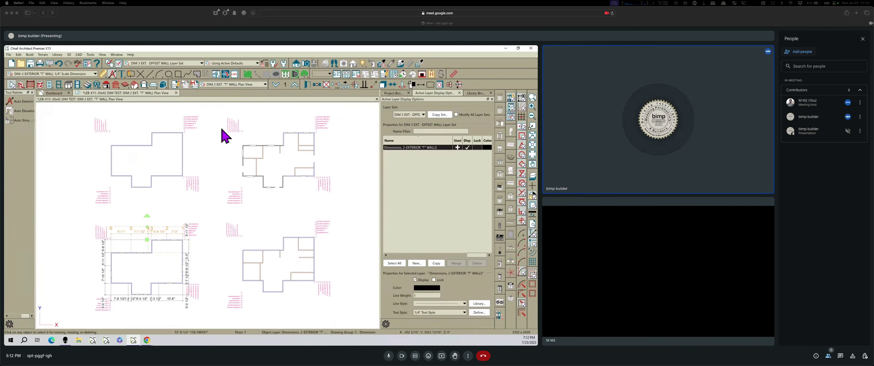
{"action": "left_click", "coordinate": [326, 84]}
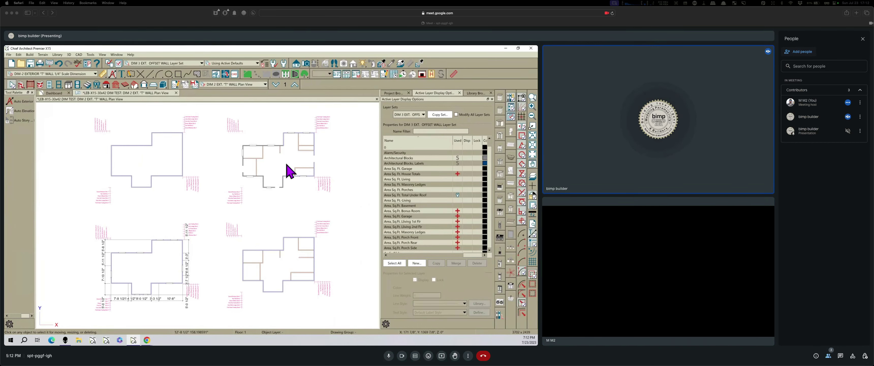
{"action": "left_click", "coordinate": [127, 299]}
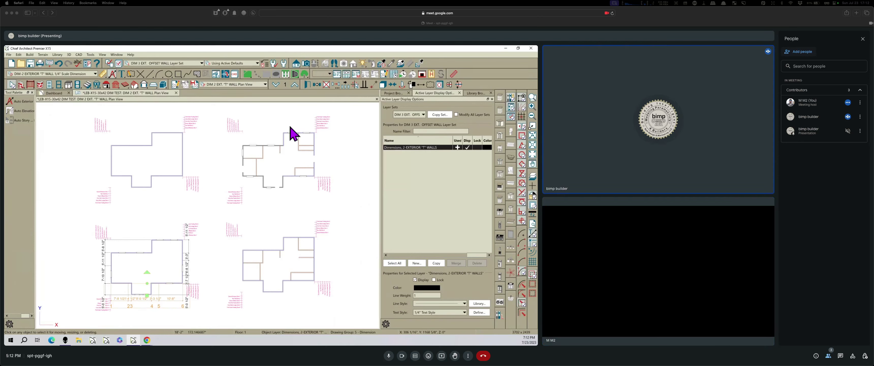
{"action": "left_click", "coordinate": [327, 84]}
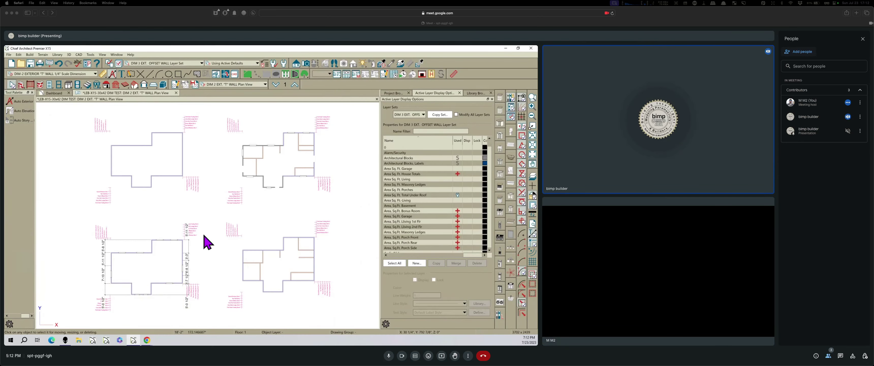
Delete the leftover vertical dimension strings along both sides of the lower-left plan.
{"action": "left_click", "coordinate": [186, 263]}
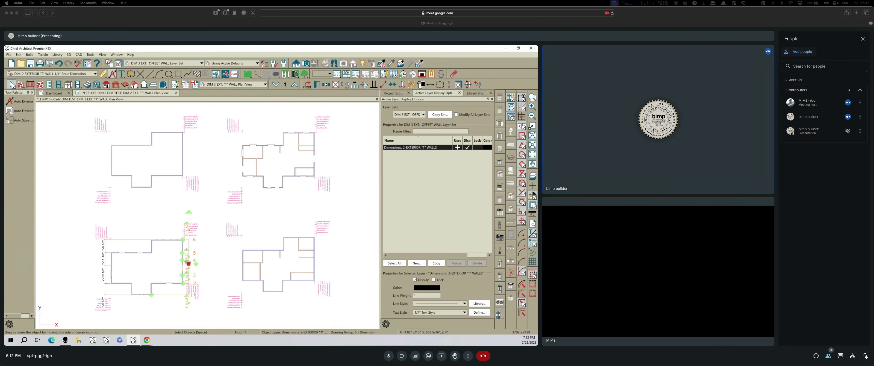
{"action": "scroll", "coordinate": [183, 313], "scroll_direction": "up", "scroll_amount": 6}
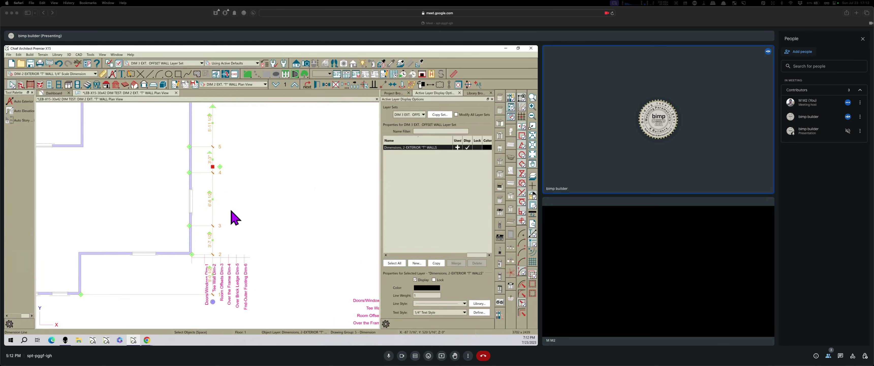
{"action": "left_click", "coordinate": [336, 85]}
{"action": "scroll", "coordinate": [336, 224], "scroll_direction": "down", "scroll_amount": 3}
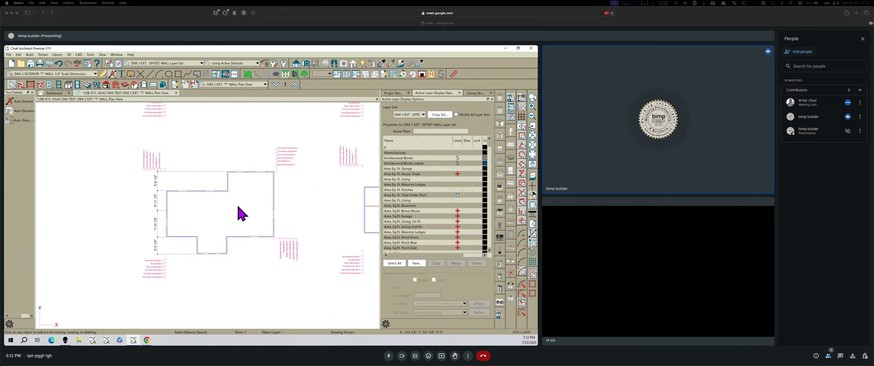
{"action": "scroll", "coordinate": [239, 213], "scroll_direction": "down", "scroll_amount": 2}
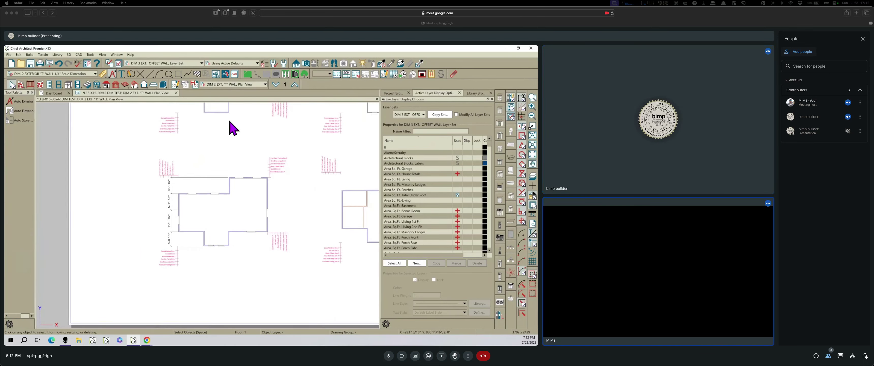
{"action": "scroll", "coordinate": [217, 144], "scroll_direction": "down", "scroll_amount": 2}
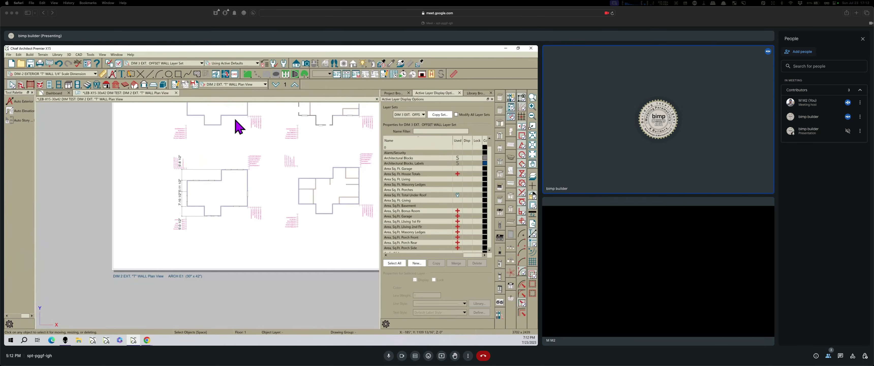
{"action": "left_click", "coordinate": [183, 194]}
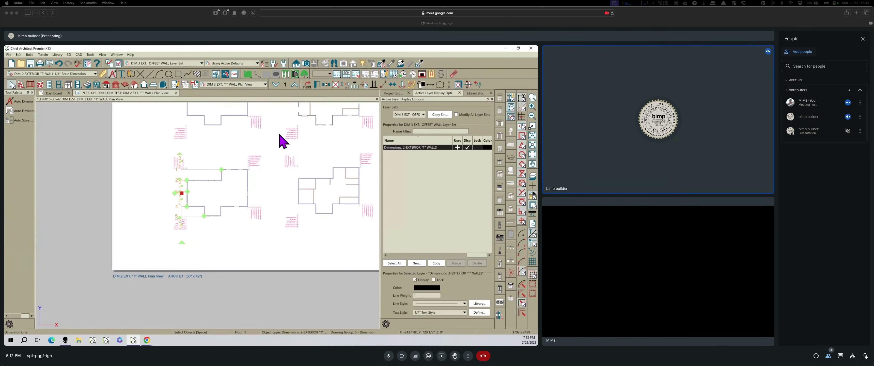
{"action": "left_click", "coordinate": [336, 85]}
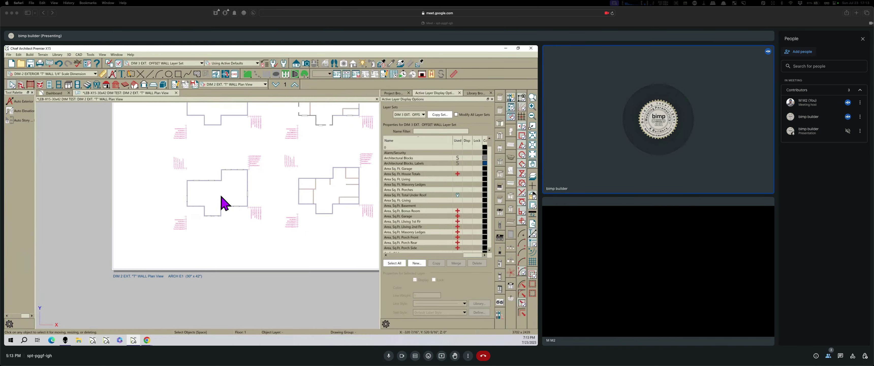
Examine the four plans for leftover dimensions and check the lower bump-out wall of the upper-right plan.
{"action": "scroll", "coordinate": [221, 198], "scroll_direction": "down", "scroll_amount": 1}
{"action": "scroll", "coordinate": [314, 174], "scroll_direction": "up", "scroll_amount": 1}
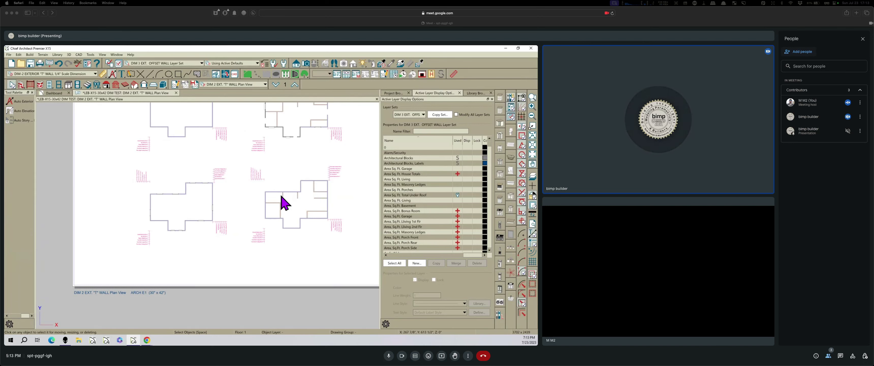
{"action": "scroll", "coordinate": [273, 221], "scroll_direction": "down", "scroll_amount": 1}
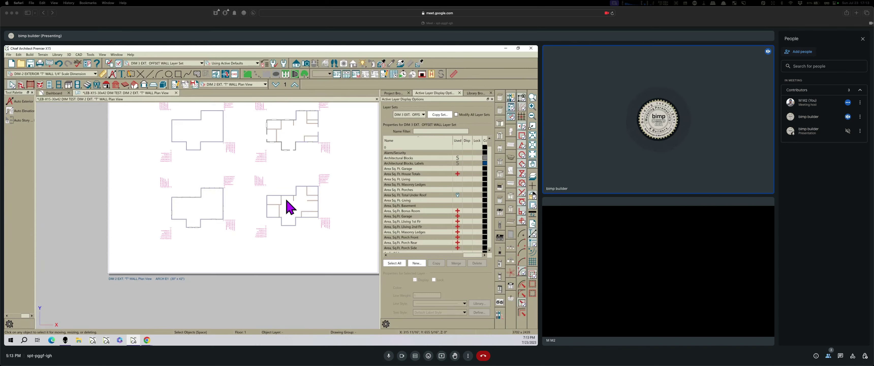
{"action": "scroll", "coordinate": [285, 129], "scroll_direction": "up", "scroll_amount": 3}
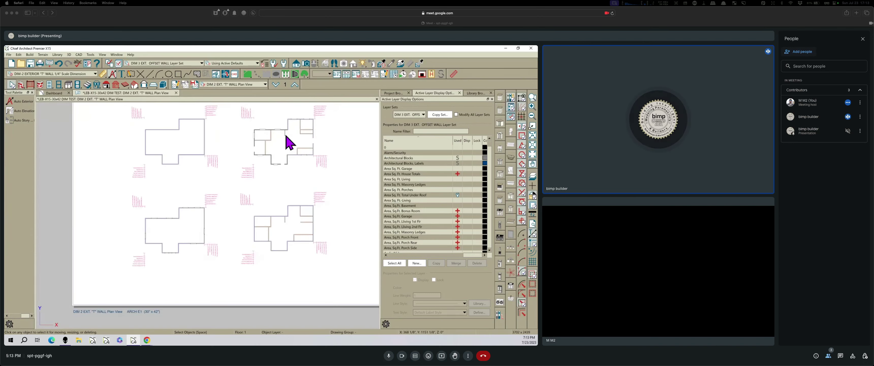
{"action": "scroll", "coordinate": [282, 171], "scroll_direction": "up", "scroll_amount": 4}
{"action": "left_click", "coordinate": [283, 170]}
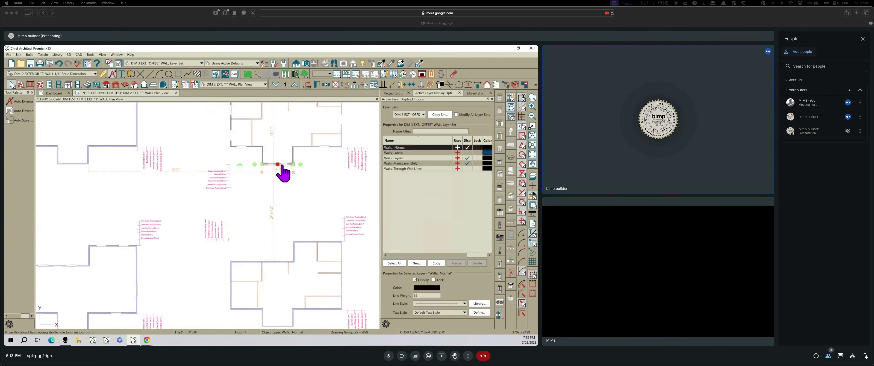
{"action": "left_click", "coordinate": [285, 172]}
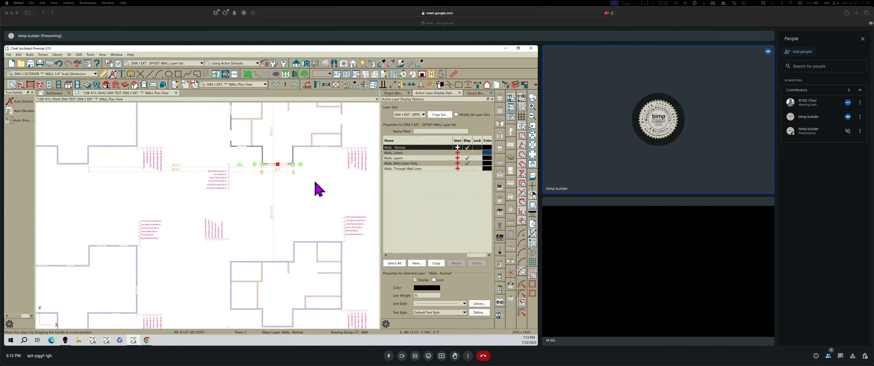
{"action": "left_click", "coordinate": [317, 190]}
{"action": "key", "text": "d"}
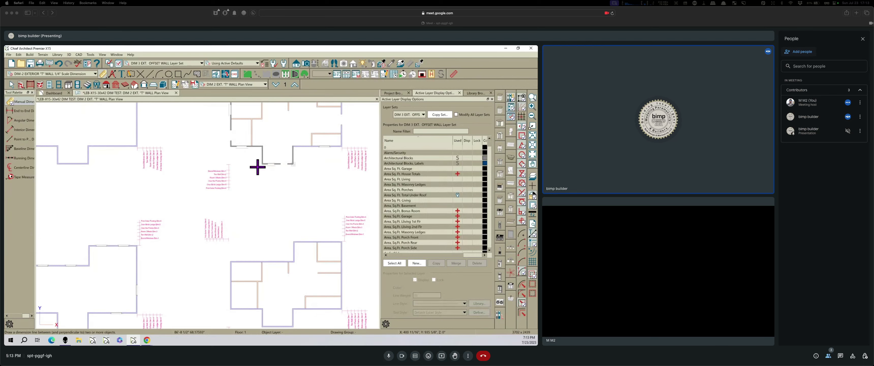
{"action": "scroll", "coordinate": [322, 185], "scroll_direction": "down", "scroll_amount": 2}
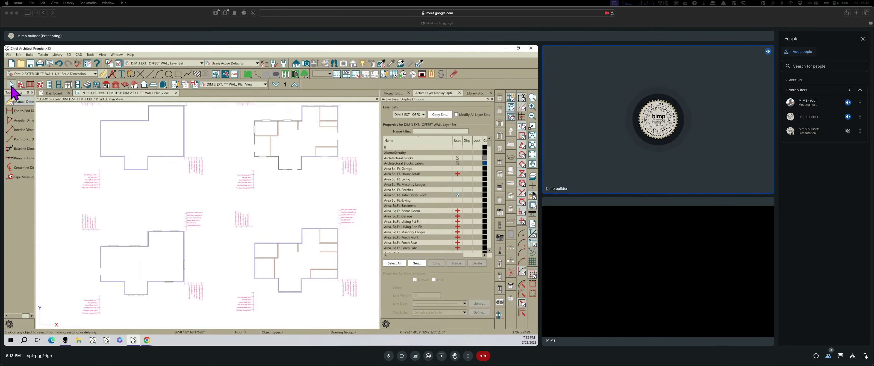
{"action": "left_click", "coordinate": [12, 84]}
{"action": "scroll", "coordinate": [271, 196], "scroll_direction": "down", "scroll_amount": 1}
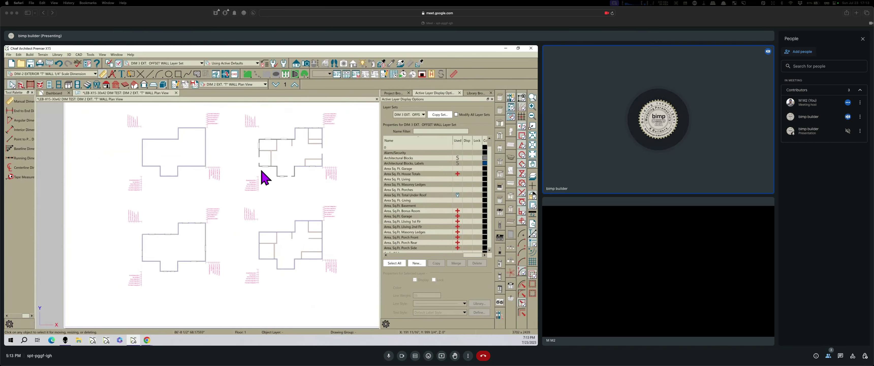
Inspect the wall specification of the upper-right plan's left exterior wall and close it without changes.
{"action": "scroll", "coordinate": [268, 175], "scroll_direction": "up", "scroll_amount": 2}
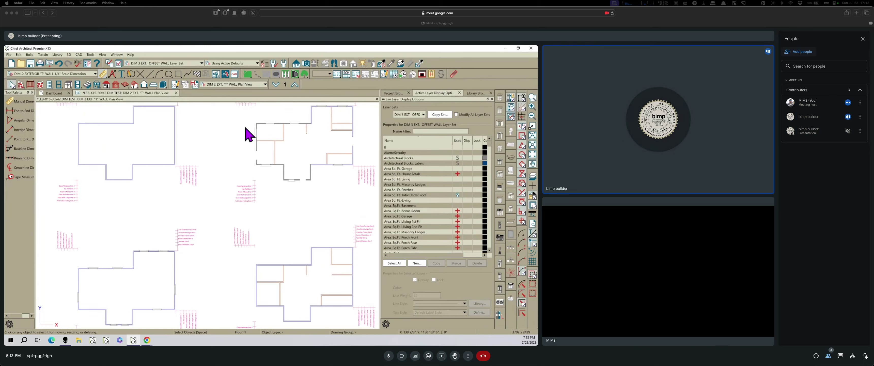
{"action": "scroll", "coordinate": [277, 205], "scroll_direction": "down", "scroll_amount": 1}
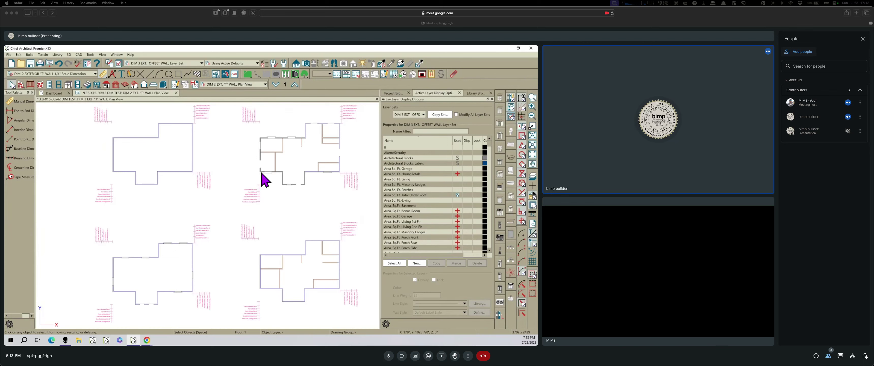
{"action": "scroll", "coordinate": [305, 208], "scroll_direction": "down", "scroll_amount": 1}
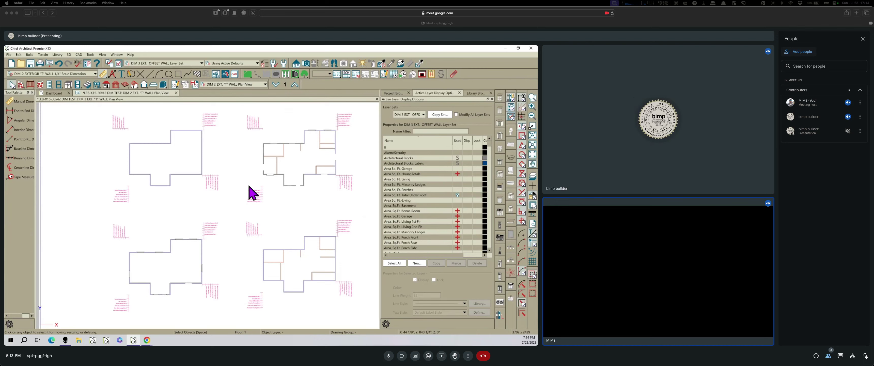
{"action": "scroll", "coordinate": [269, 162], "scroll_direction": "up", "scroll_amount": 2}
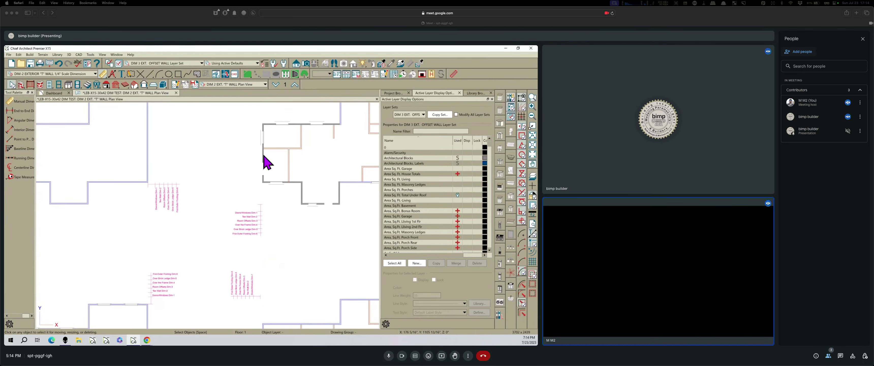
{"action": "left_click", "coordinate": [263, 156]}
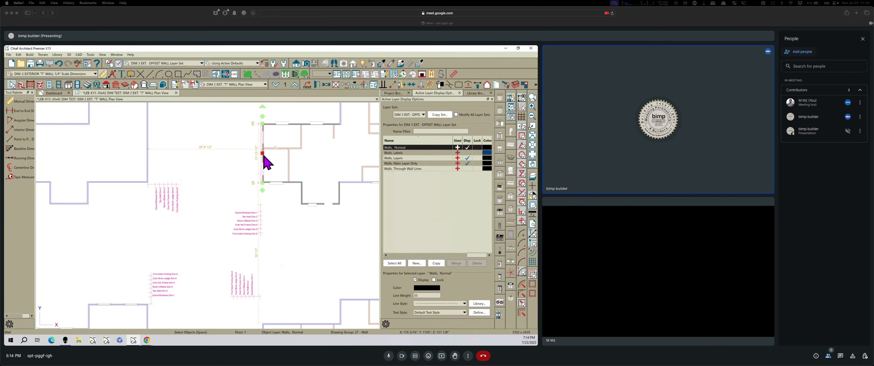
{"action": "double_click", "coordinate": [264, 156]}
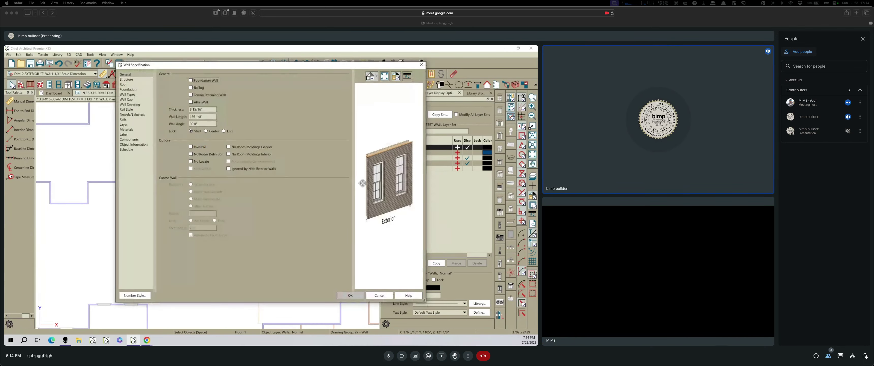
{"action": "left_click", "coordinate": [351, 295]}
{"action": "left_click", "coordinate": [286, 213]}
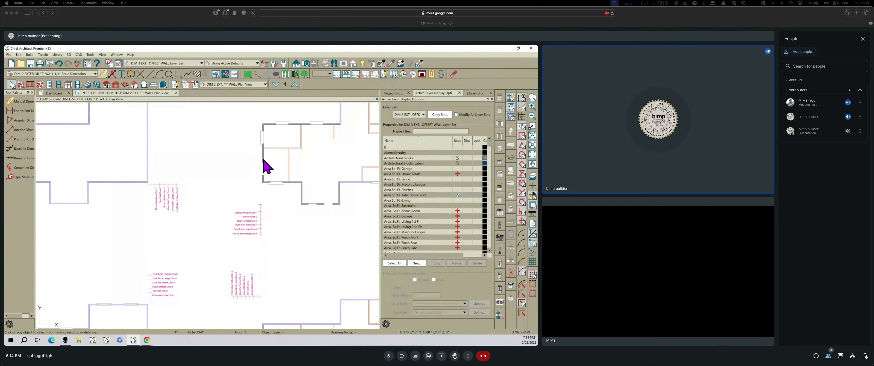
Build a monolithic slab foundation under the plans with the existing foundation settings.
{"action": "scroll", "coordinate": [264, 167], "scroll_direction": "up", "scroll_amount": 1}
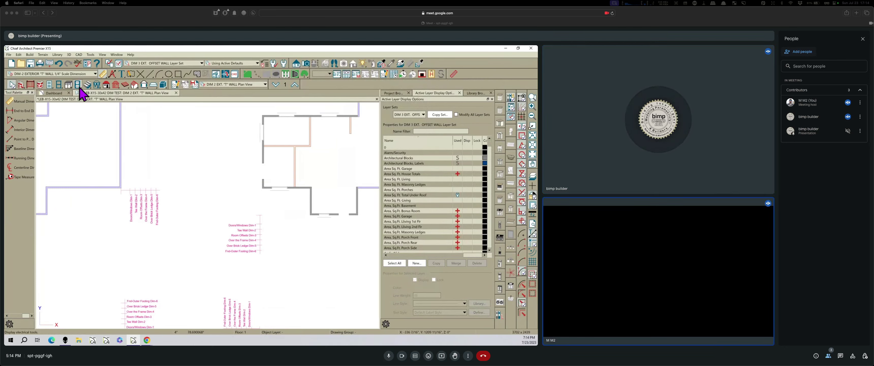
{"action": "left_click", "coordinate": [97, 85]}
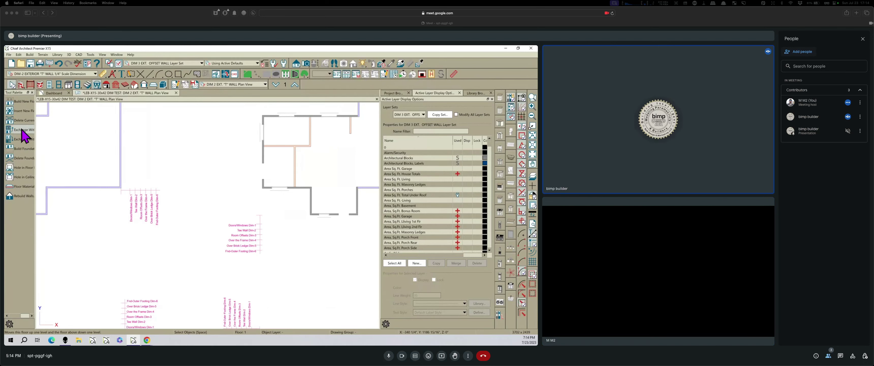
{"action": "left_click", "coordinate": [23, 148]}
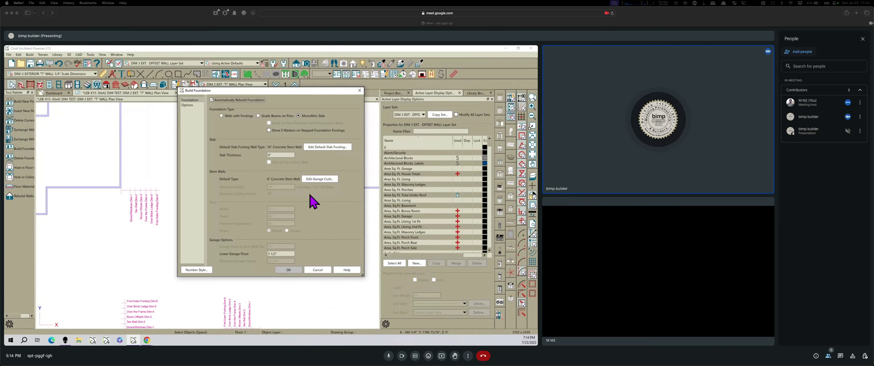
{"action": "left_click", "coordinate": [288, 269]}
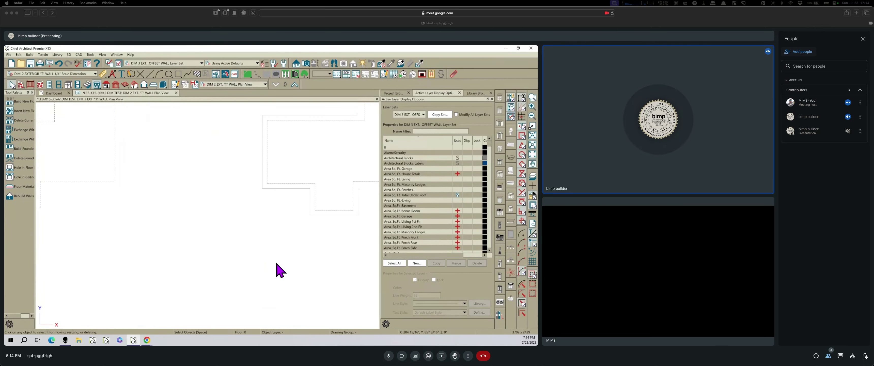
Examine the four house plans on floor 0 with the reference floor shown, and review the active layer set's list down to the CAD layers.
{"action": "scroll", "coordinate": [262, 246], "scroll_direction": "down", "scroll_amount": 3}
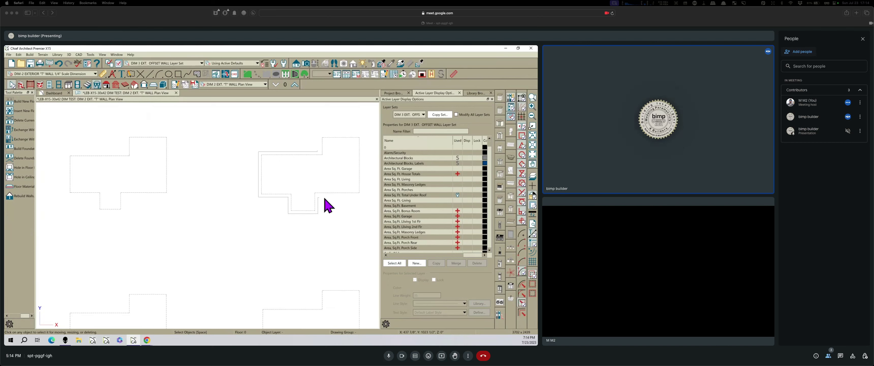
{"action": "scroll", "coordinate": [303, 197], "scroll_direction": "down", "scroll_amount": 2}
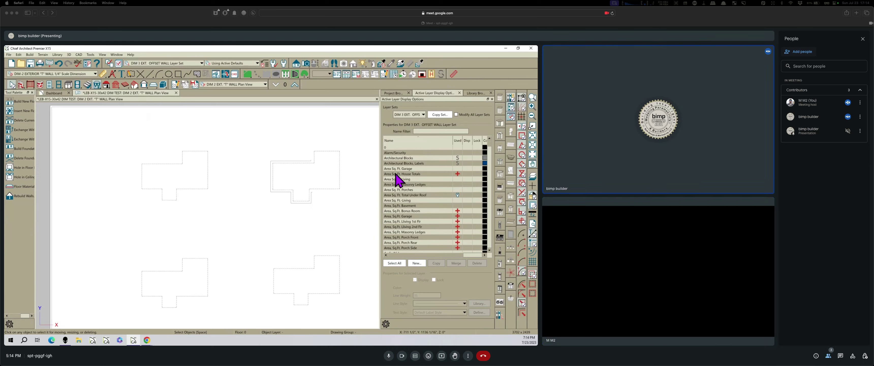
{"action": "scroll", "coordinate": [340, 177], "scroll_direction": "down", "scroll_amount": 1}
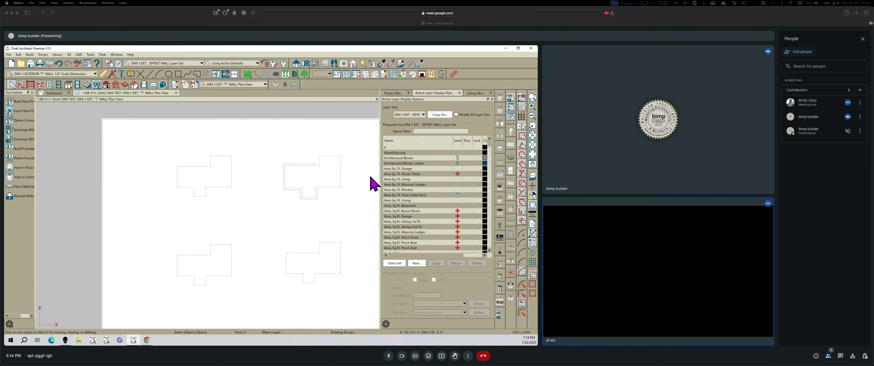
{"action": "scroll", "coordinate": [424, 198], "scroll_direction": "down", "scroll_amount": 2}
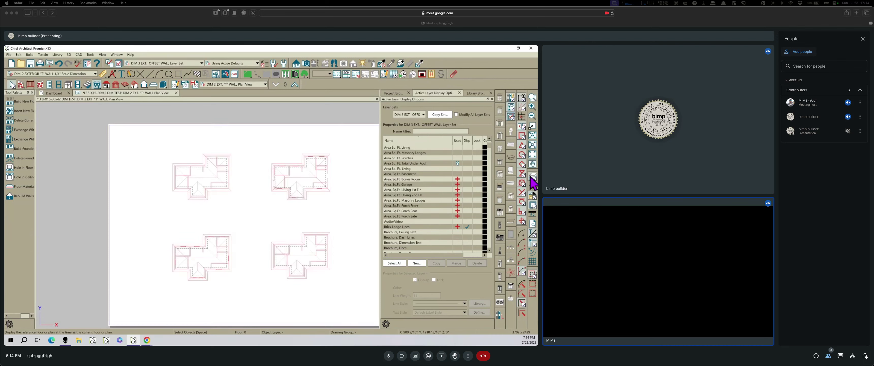
{"action": "scroll", "coordinate": [332, 196], "scroll_direction": "up", "scroll_amount": 1}
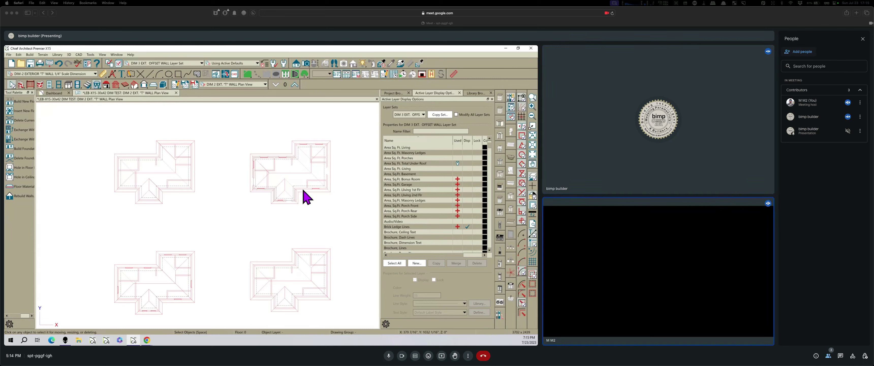
{"action": "scroll", "coordinate": [319, 197], "scroll_direction": "up", "scroll_amount": 2}
{"action": "scroll", "coordinate": [319, 199], "scroll_direction": "up", "scroll_amount": 1}
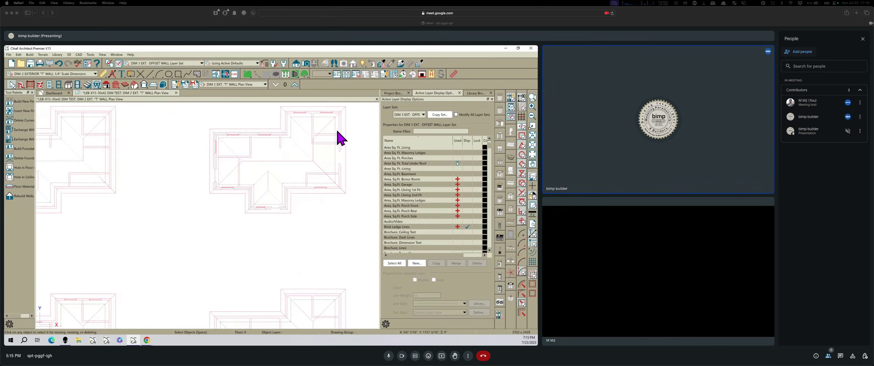
{"action": "scroll", "coordinate": [216, 156], "scroll_direction": "up", "scroll_amount": 4}
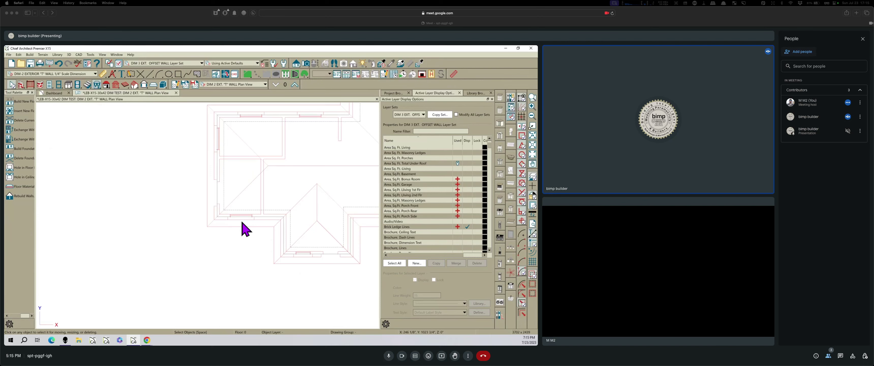
{"action": "scroll", "coordinate": [246, 229], "scroll_direction": "down", "scroll_amount": 5}
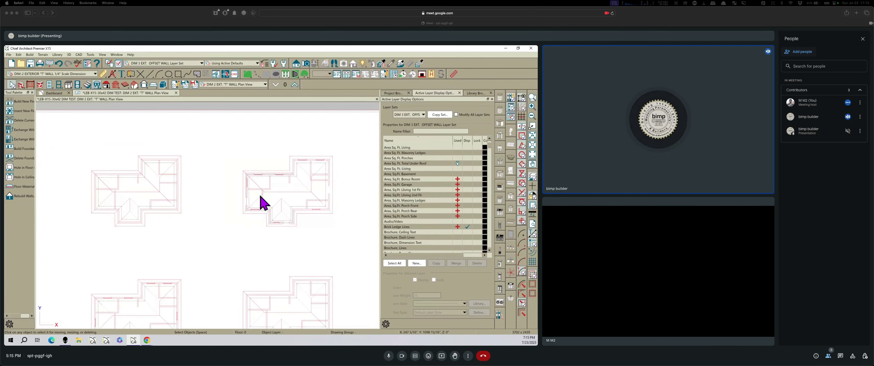
{"action": "scroll", "coordinate": [244, 217], "scroll_direction": "down", "scroll_amount": 2}
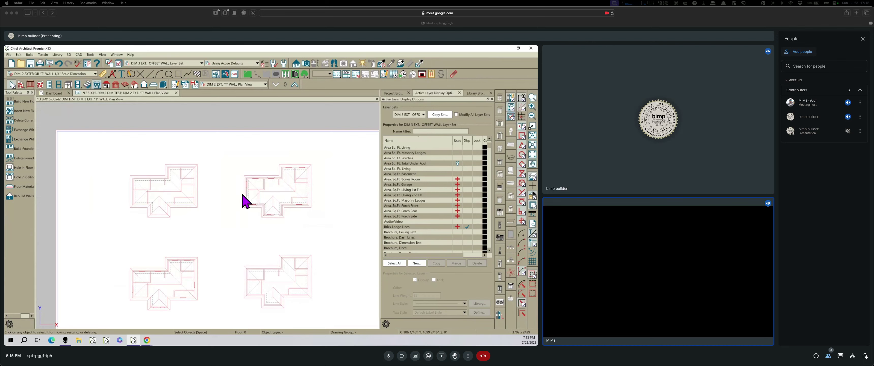
{"action": "scroll", "coordinate": [250, 201], "scroll_direction": "up", "scroll_amount": 1}
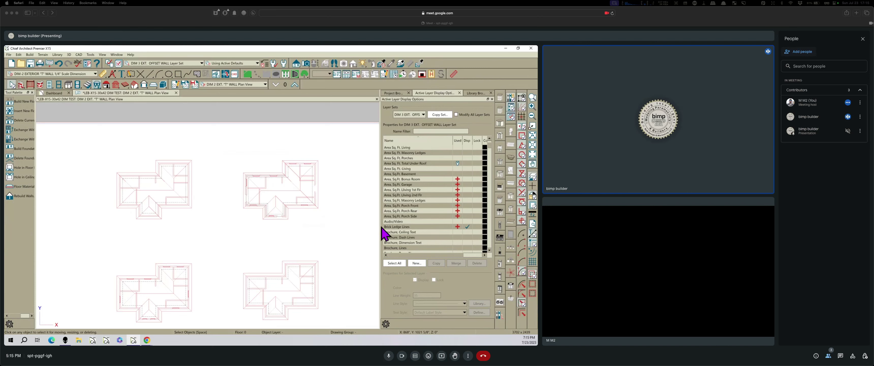
{"action": "scroll", "coordinate": [404, 221], "scroll_direction": "down", "scroll_amount": 10}
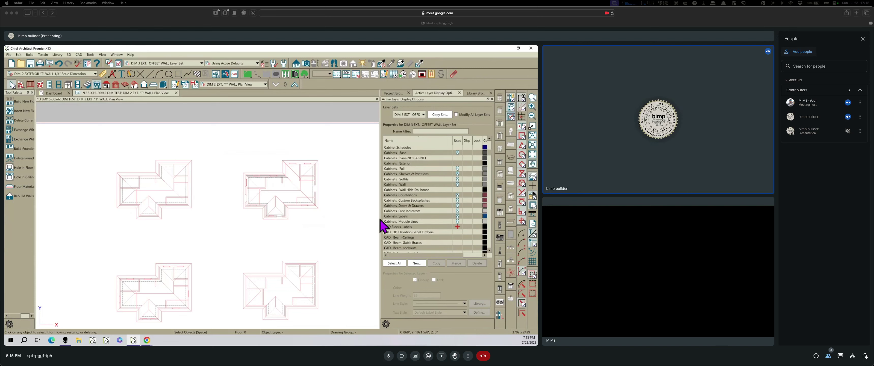
{"action": "scroll", "coordinate": [366, 227], "scroll_direction": "down", "scroll_amount": 1}
{"action": "scroll", "coordinate": [425, 235], "scroll_direction": "down", "scroll_amount": 4}
{"action": "scroll", "coordinate": [306, 278], "scroll_direction": "up", "scroll_amount": 2}
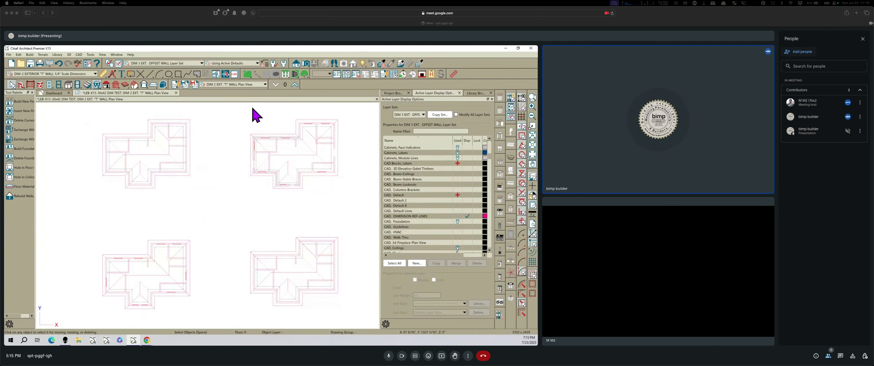
Turn off the reference floor display and switch to the DIM 1 DOOR & WINDOW Plan View on floor 1.
{"action": "left_click", "coordinate": [532, 178]}
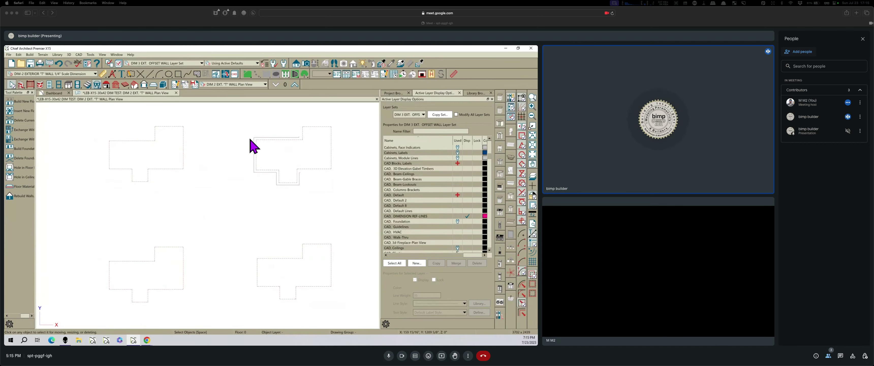
{"action": "left_click", "coordinate": [264, 84]}
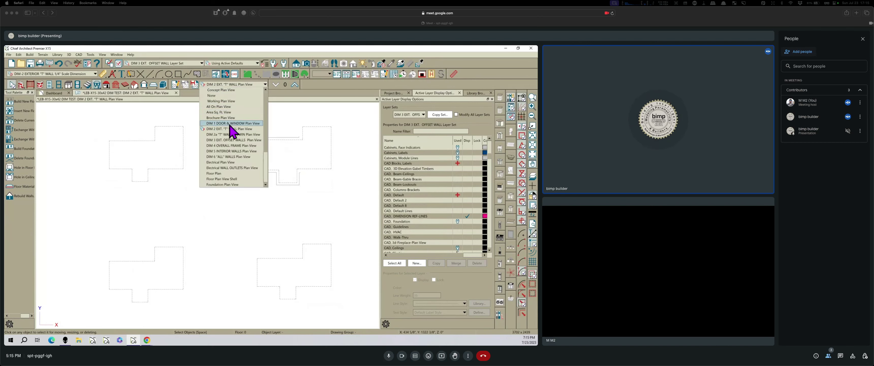
{"action": "left_click", "coordinate": [229, 124]}
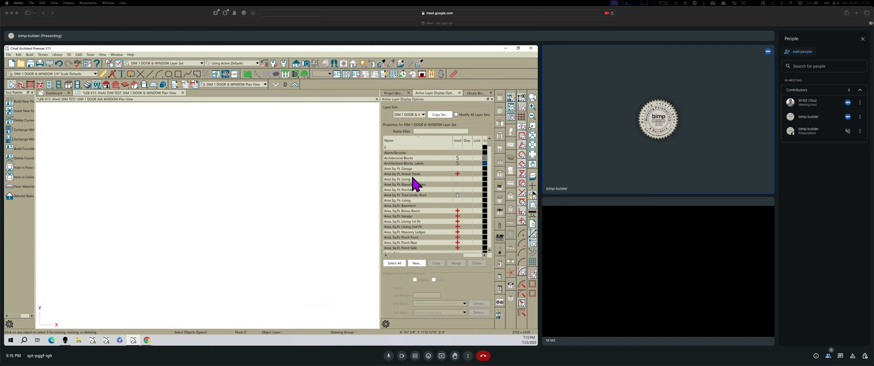
{"action": "left_click", "coordinate": [294, 85]}
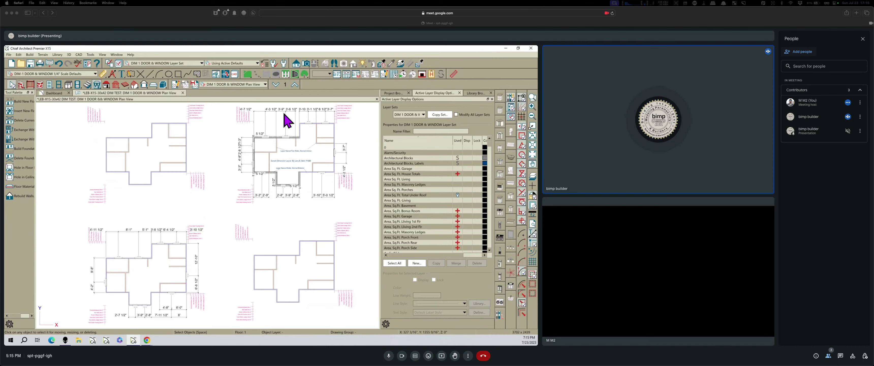
{"action": "scroll", "coordinate": [276, 214], "scroll_direction": "down", "scroll_amount": 1}
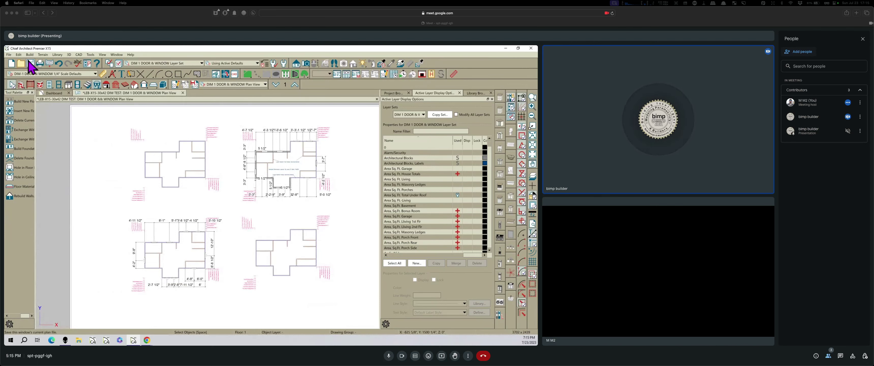
{"action": "left_click", "coordinate": [19, 55]}
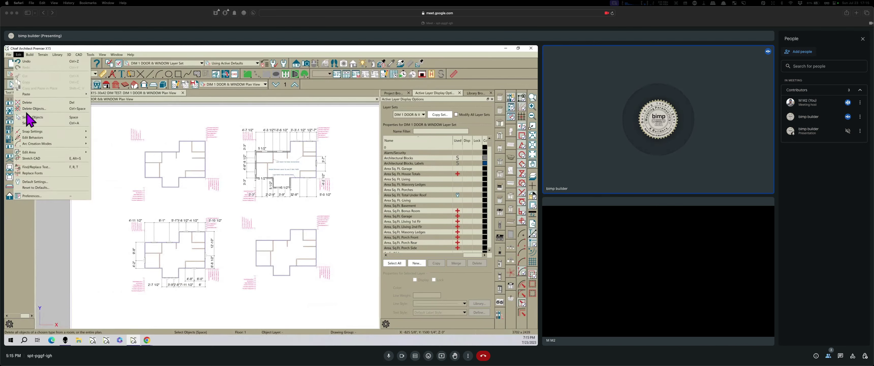
{"action": "left_click", "coordinate": [50, 109]}
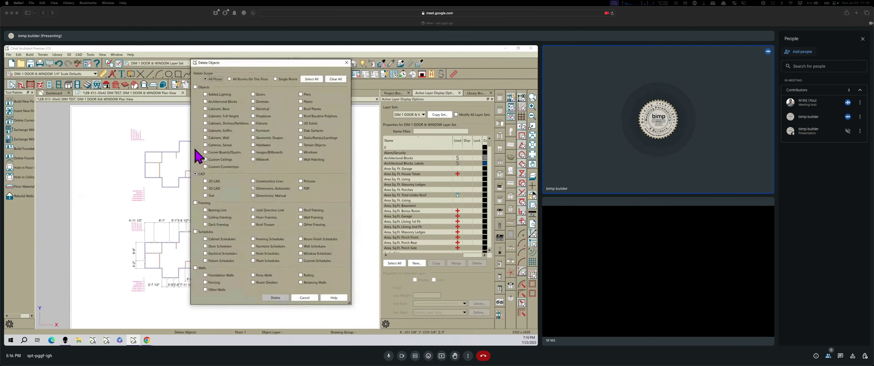
{"action": "key", "text": "Escape"}
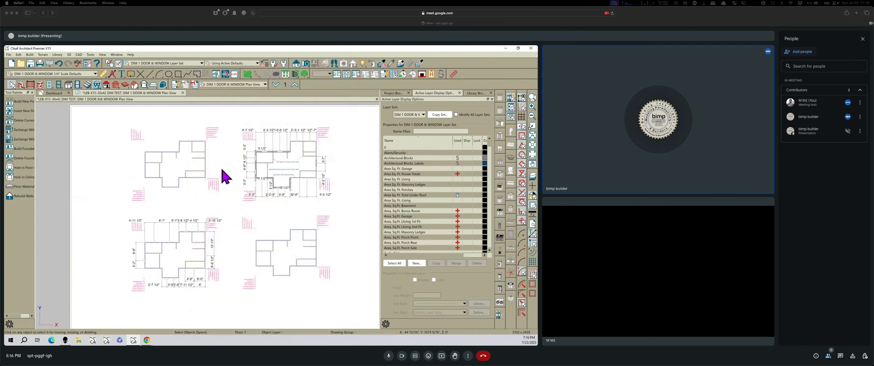
Examine which Dimensions layers are displayed in the DIM 1 DOOR & WINDOW Layer Set and compare them with the four plans.
{"action": "scroll", "coordinate": [220, 180], "scroll_direction": "down", "scroll_amount": 2}
{"action": "scroll", "coordinate": [228, 109], "scroll_direction": "up", "scroll_amount": 1}
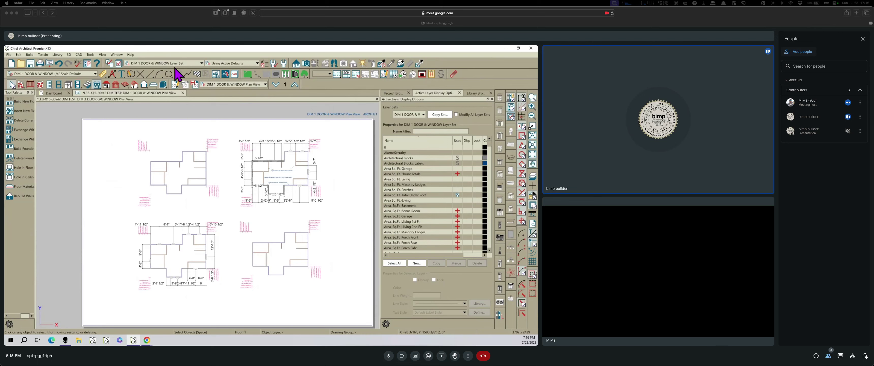
{"action": "scroll", "coordinate": [422, 231], "scroll_direction": "down", "scroll_amount": 4}
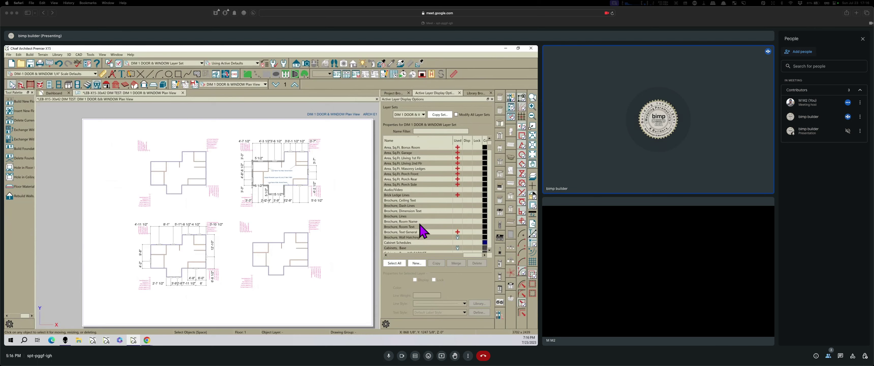
{"action": "scroll", "coordinate": [423, 232], "scroll_direction": "down", "scroll_amount": 10}
{"action": "scroll", "coordinate": [416, 229], "scroll_direction": "down", "scroll_amount": 3}
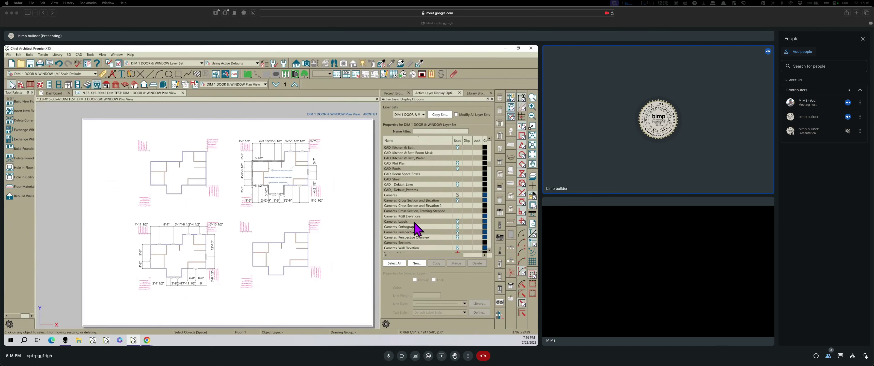
{"action": "scroll", "coordinate": [416, 230], "scroll_direction": "down", "scroll_amount": 8}
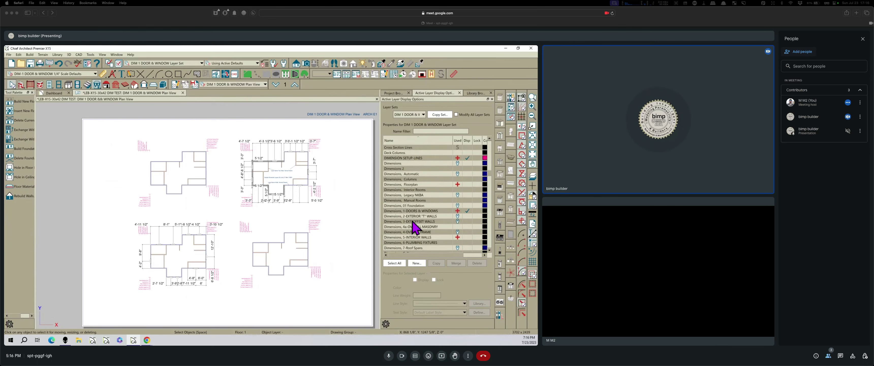
{"action": "scroll", "coordinate": [416, 230], "scroll_direction": "down", "scroll_amount": 1}
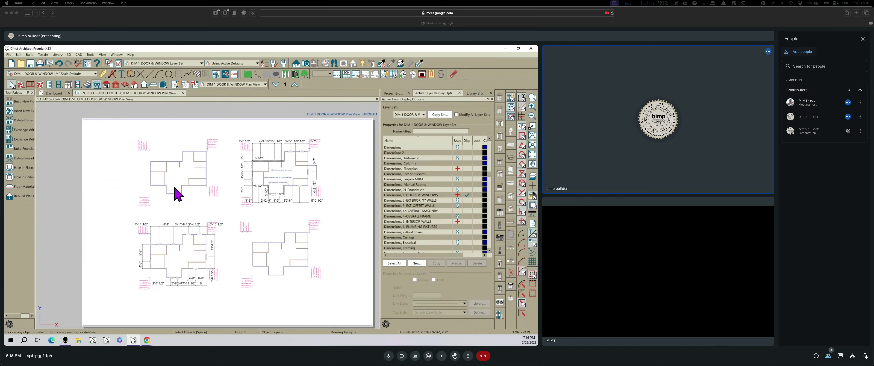
{"action": "scroll", "coordinate": [185, 176], "scroll_direction": "up", "scroll_amount": 1}
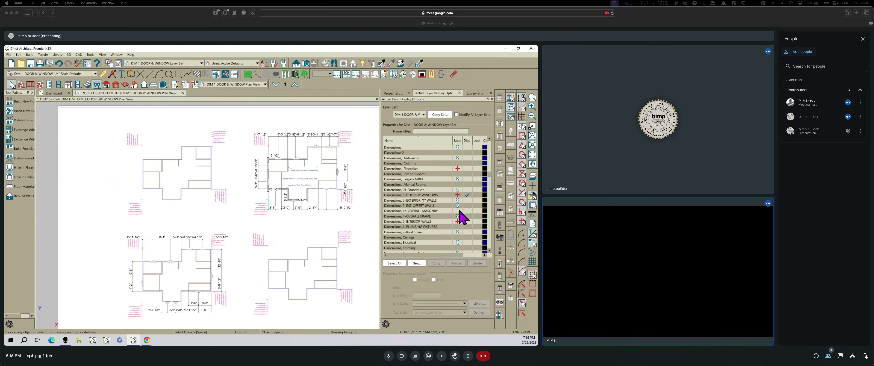
Hide the upper-left plan's interior wall layer "Walls, Normal INTERIOR 2" and inspect the layer of the upper-right plan's left-side dimension line.
{"action": "left_click", "coordinate": [179, 167]}
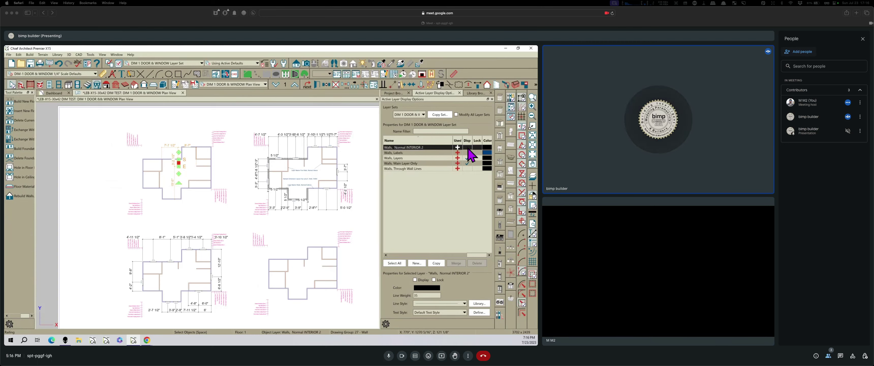
{"action": "left_click", "coordinate": [252, 173]}
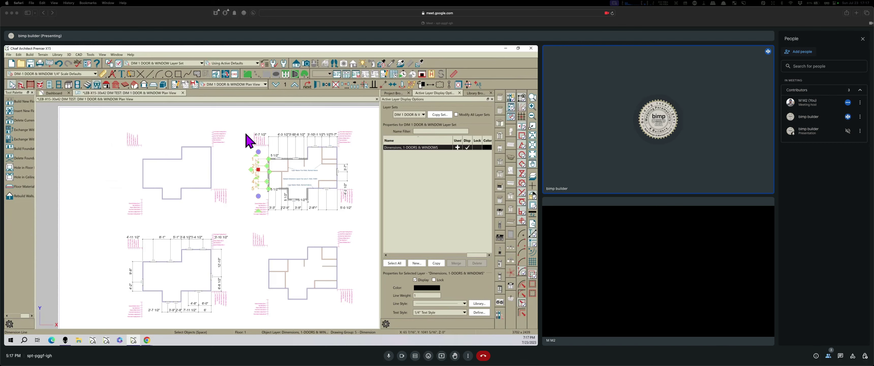
Switch to the DIM 5 INTERIOR WALLS Plan View to show the interior wall dimensions.
{"action": "left_click", "coordinate": [265, 84]}
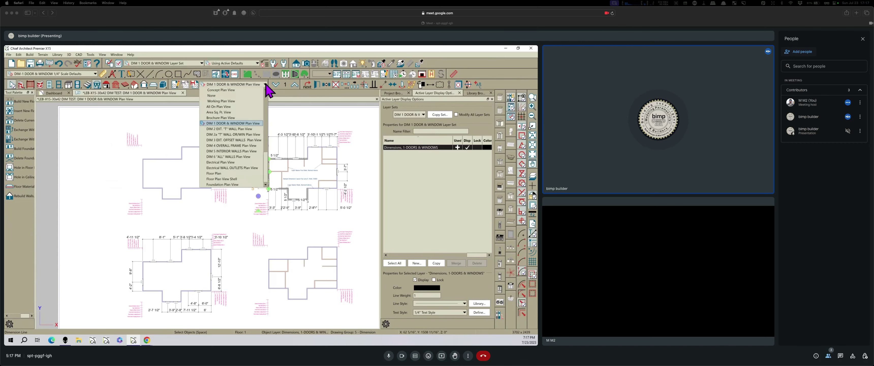
{"action": "left_click", "coordinate": [227, 151]}
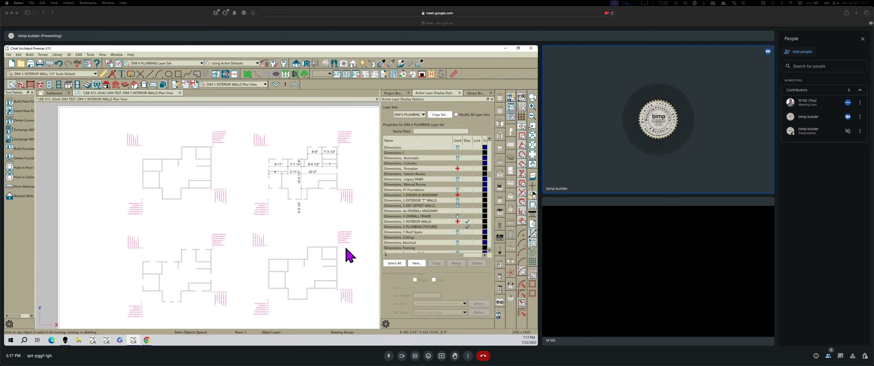
{"action": "scroll", "coordinate": [308, 166], "scroll_direction": "up", "scroll_amount": 2}
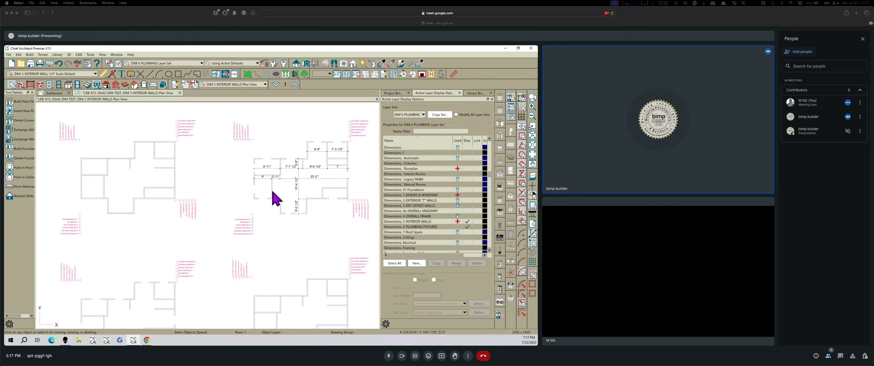
Add a vertical manual dimension line through the upper-right plan, from its top exterior wall down to the lower wall beside the bump-out.
{"action": "left_click", "coordinate": [103, 74]}
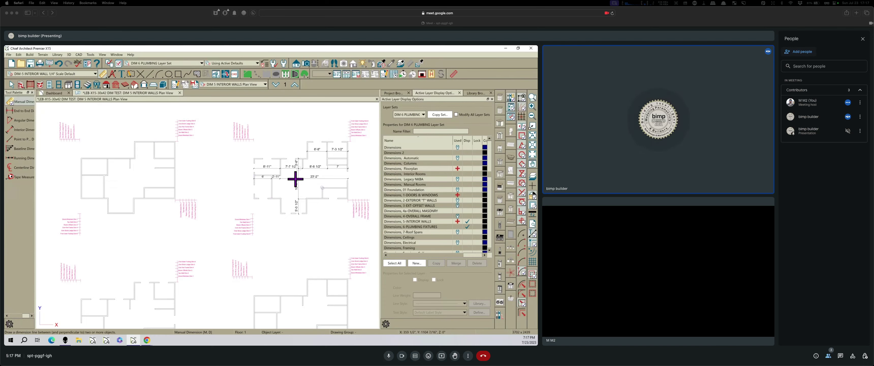
{"action": "scroll", "coordinate": [296, 205], "scroll_direction": "down", "scroll_amount": 2}
{"action": "scroll", "coordinate": [311, 156], "scroll_direction": "up", "scroll_amount": 3}
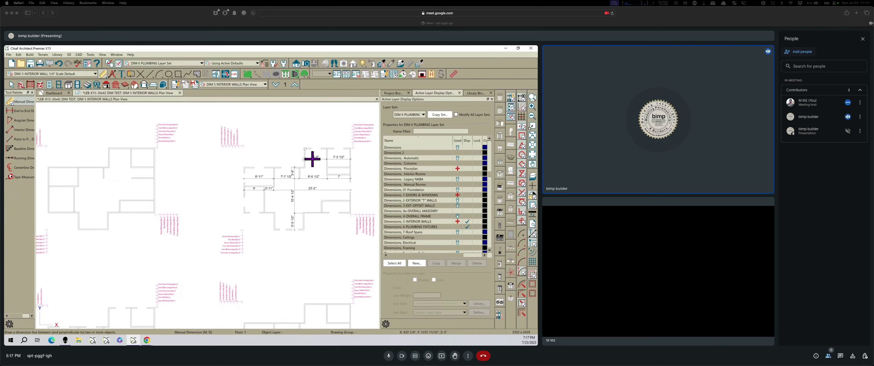
{"action": "scroll", "coordinate": [312, 159], "scroll_direction": "up", "scroll_amount": 1}
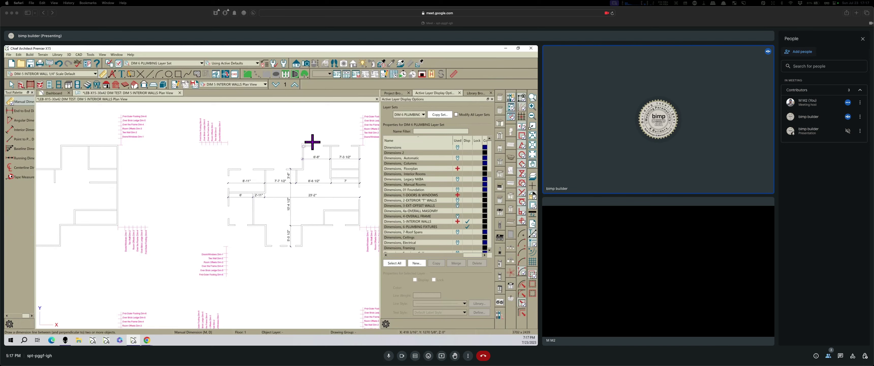
{"action": "left_click_drag", "start_coordinate": [313, 142], "coordinate": [310, 228]}
{"action": "scroll", "coordinate": [304, 201], "scroll_direction": "up", "scroll_amount": 3}
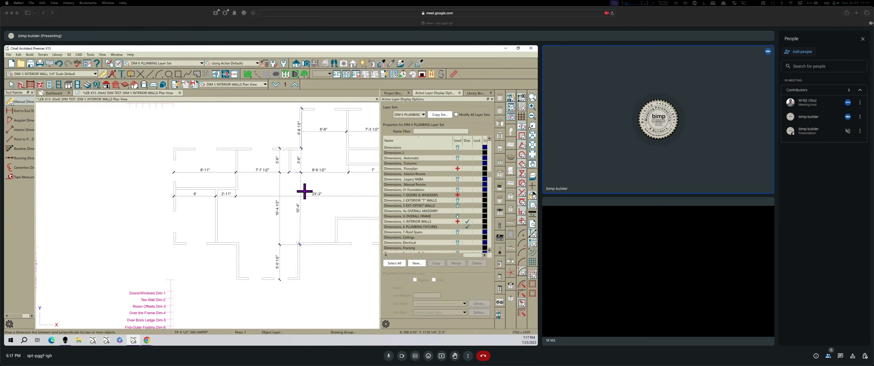
Delete the upper-right plan's vertical manual dimension line that runs down to the wall beside the bump-out.
{"action": "left_click", "coordinate": [301, 194]}
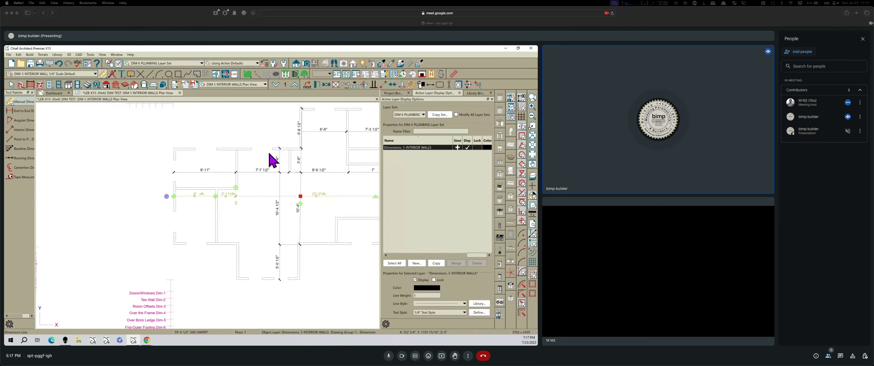
{"action": "key", "text": "Escape"}
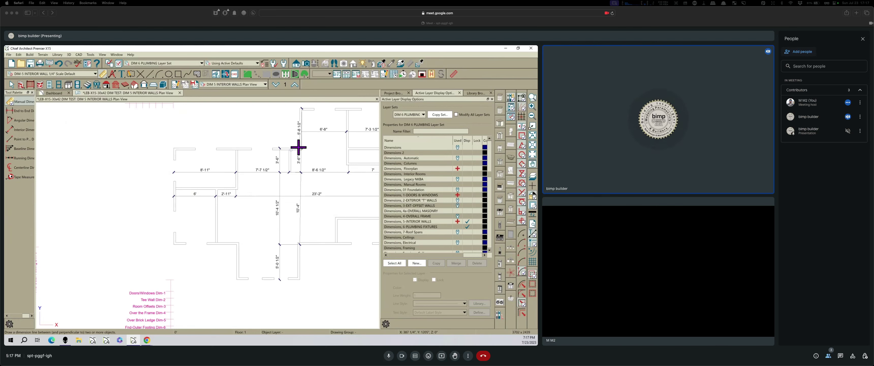
{"action": "left_click", "coordinate": [11, 84]}
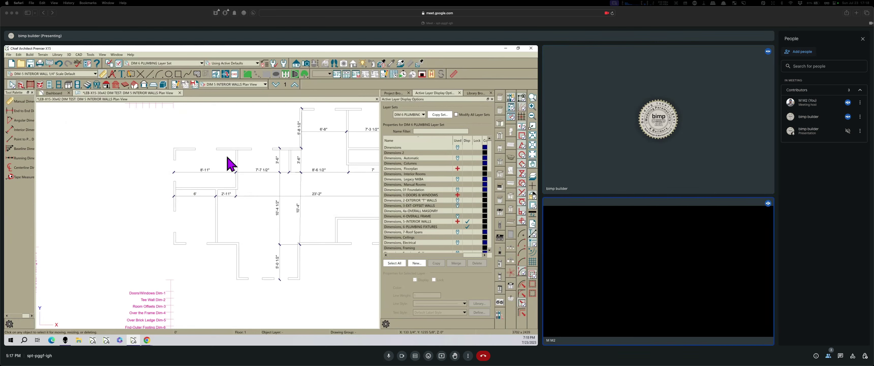
{"action": "left_click", "coordinate": [303, 206]}
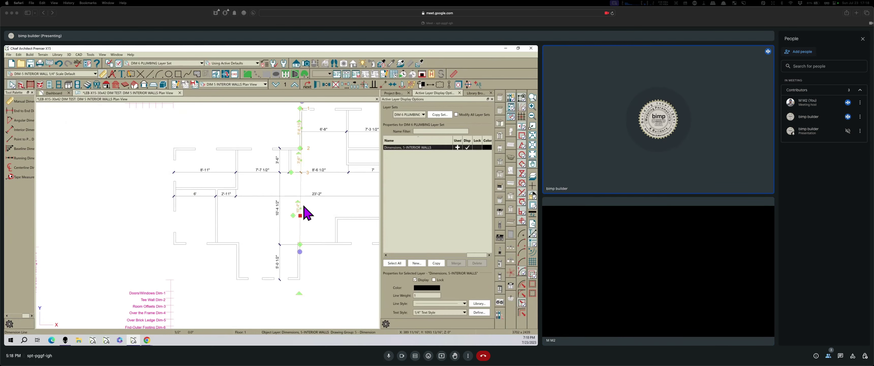
{"action": "left_click", "coordinate": [336, 86]}
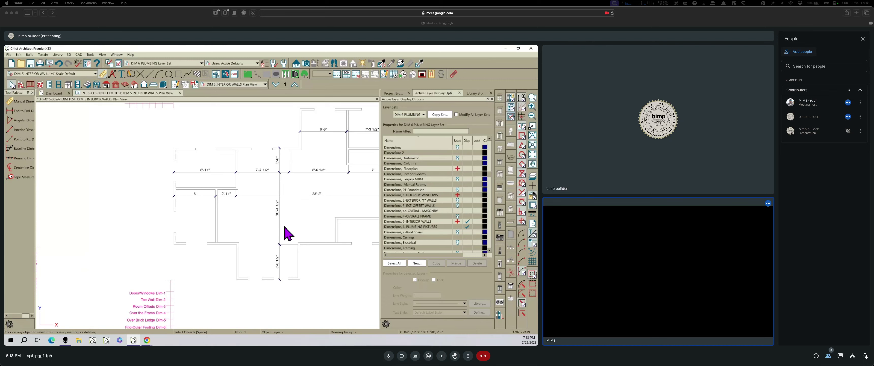
Switch to the DIM 4 OVERALL FRAME Plan View and generate automatic exterior dimensions for the plans.
{"action": "scroll", "coordinate": [211, 224], "scroll_direction": "down", "scroll_amount": 3}
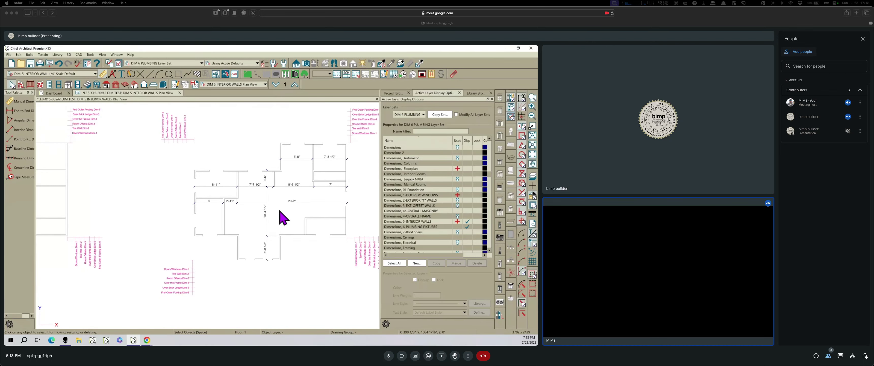
{"action": "scroll", "coordinate": [320, 233], "scroll_direction": "up", "scroll_amount": 1}
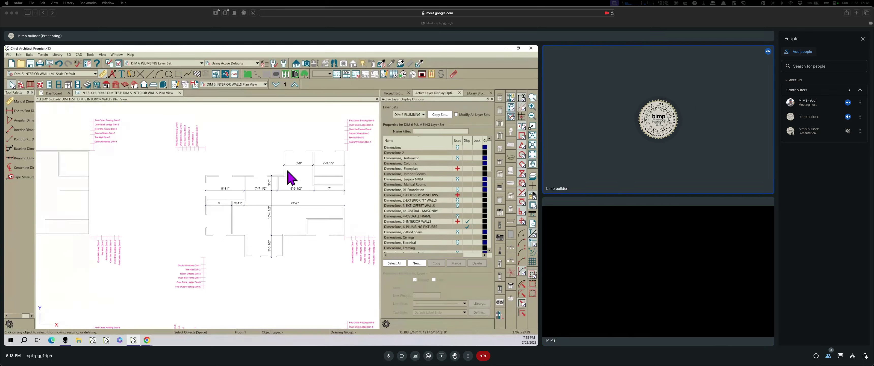
{"action": "scroll", "coordinate": [287, 171], "scroll_direction": "down", "scroll_amount": 1}
{"action": "scroll", "coordinate": [272, 155], "scroll_direction": "up", "scroll_amount": 1}
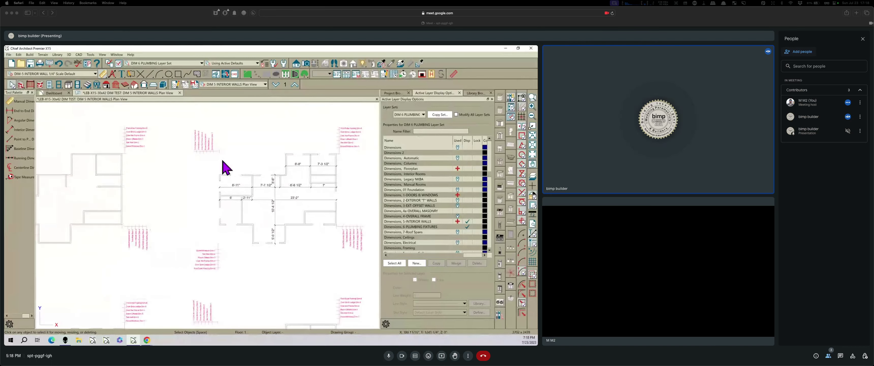
{"action": "scroll", "coordinate": [346, 194], "scroll_direction": "down", "scroll_amount": 1}
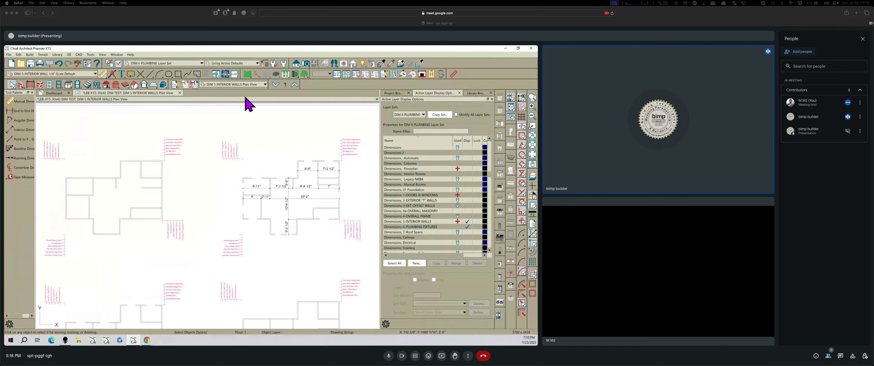
{"action": "left_click", "coordinate": [265, 84]}
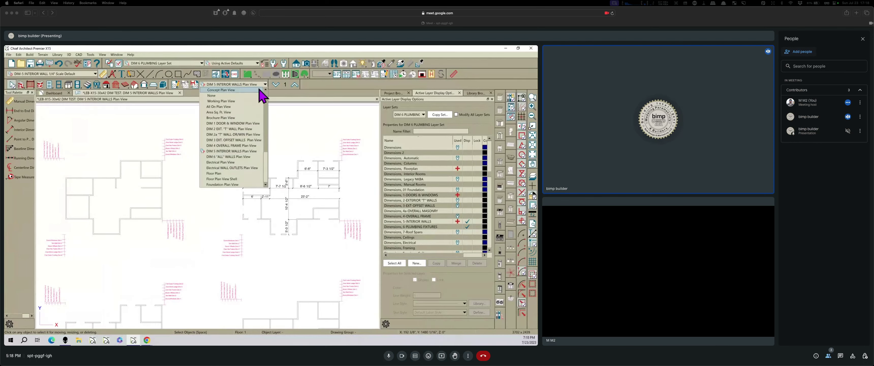
{"action": "left_click", "coordinate": [222, 151]}
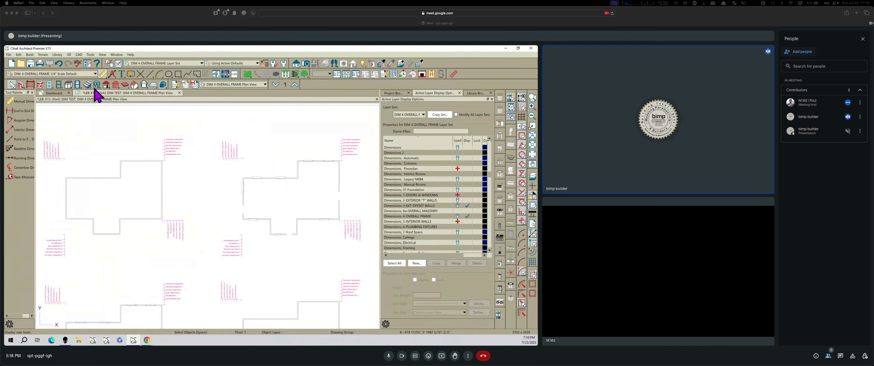
{"action": "left_click", "coordinate": [112, 74]}
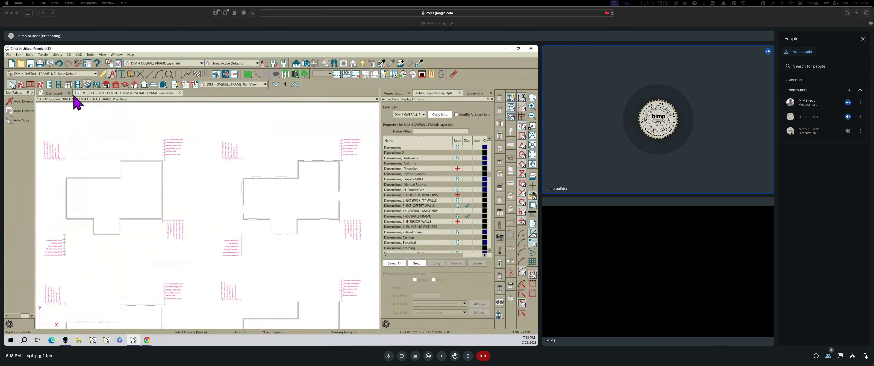
{"action": "left_click", "coordinate": [24, 102]}
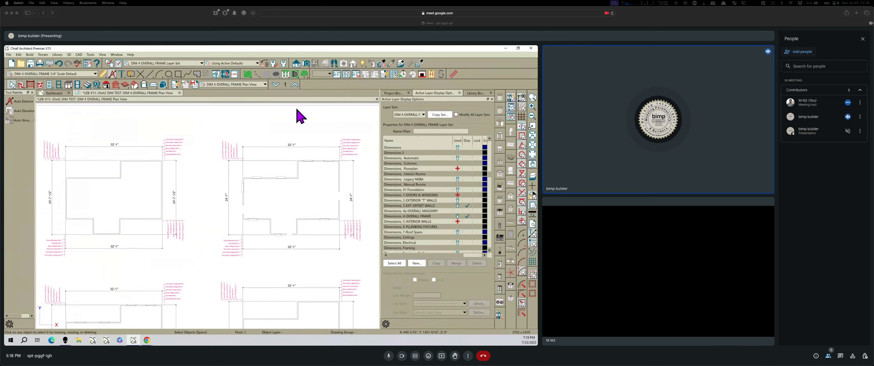
Switch to the DIM 3 EXT. OFFSET WALLS Plan View and generate its automatic exterior dimensions.
{"action": "left_click", "coordinate": [265, 85]}
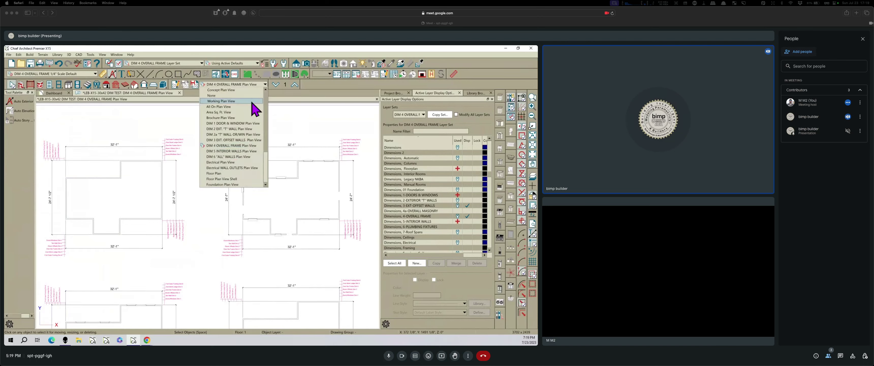
{"action": "left_click", "coordinate": [235, 141]}
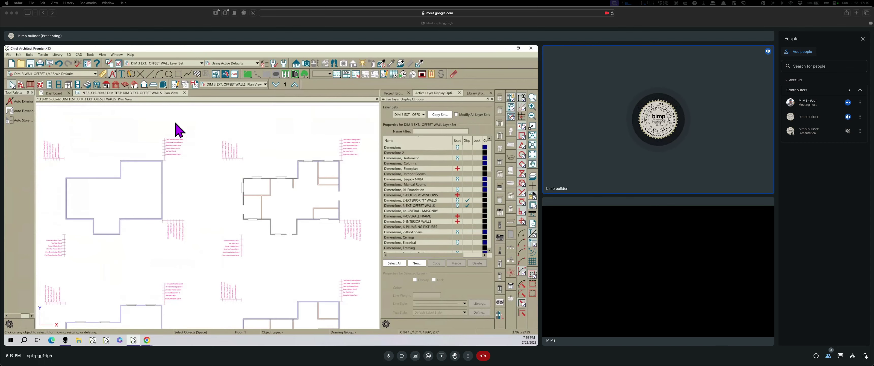
{"action": "left_click", "coordinate": [19, 102]}
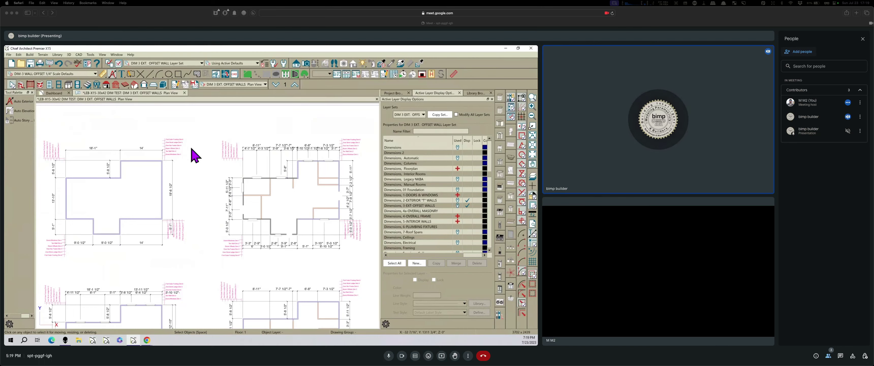
Switch to the DIM 1 DOOR & WINDOW Plan View and compare the door and window dimensions on the four plans.
{"action": "left_click", "coordinate": [265, 84]}
{"action": "left_click", "coordinate": [230, 123]}
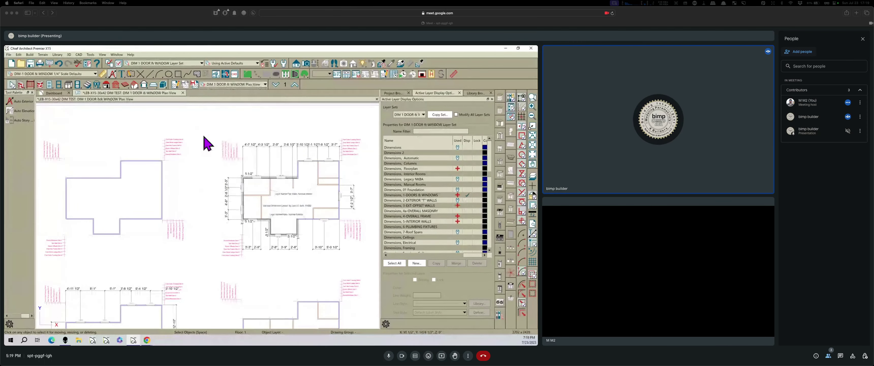
{"action": "scroll", "coordinate": [147, 287], "scroll_direction": "down", "scroll_amount": 3}
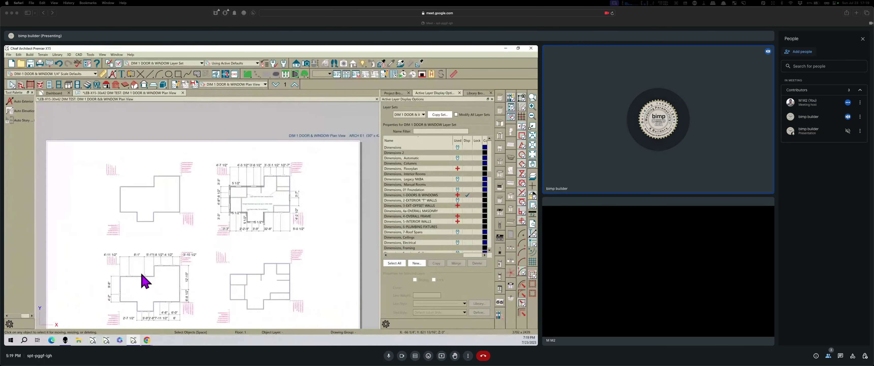
{"action": "scroll", "coordinate": [136, 290], "scroll_direction": "up", "scroll_amount": 2}
{"action": "scroll", "coordinate": [172, 270], "scroll_direction": "down", "scroll_amount": 1}
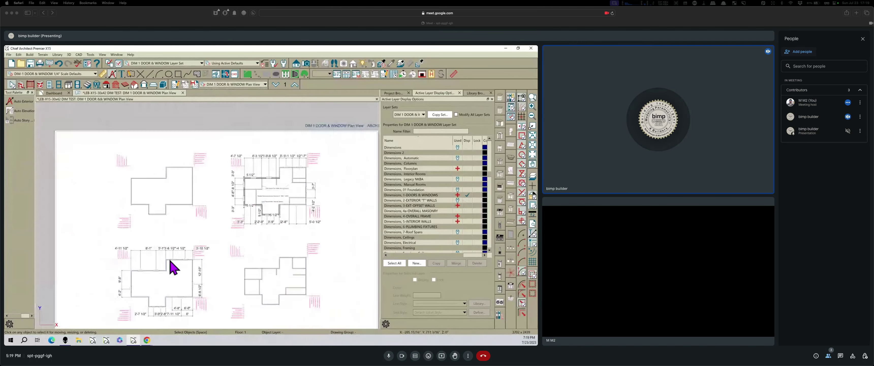
{"action": "scroll", "coordinate": [292, 157], "scroll_direction": "down", "scroll_amount": 1}
{"action": "scroll", "coordinate": [293, 152], "scroll_direction": "up", "scroll_amount": 1}
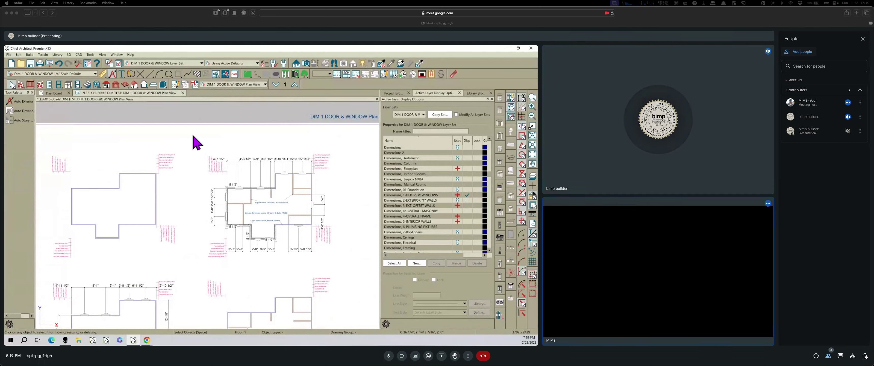
Review the Setup Automatic settings in the DIM-1 DOOR & WINDOW 1/4" Scale dimension defaults without changing them.
{"action": "left_click", "coordinate": [103, 74]}
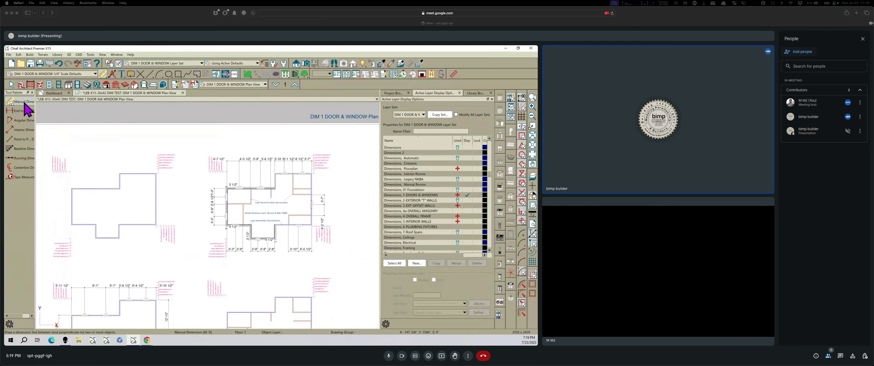
{"action": "double_click", "coordinate": [24, 104]}
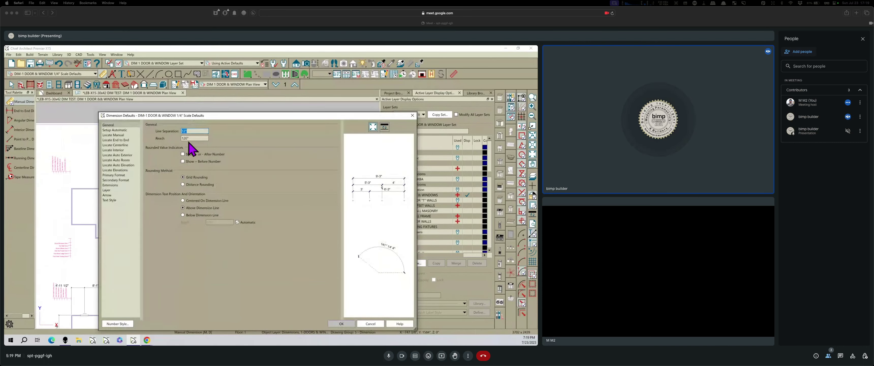
{"action": "left_click", "coordinate": [114, 130]}
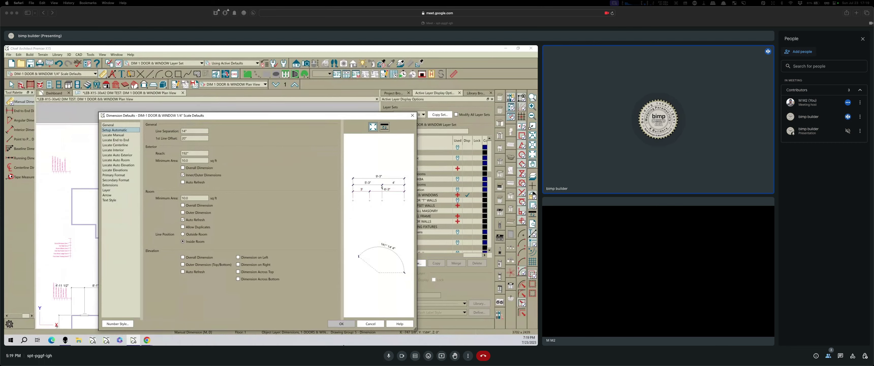
{"action": "left_click", "coordinate": [370, 324]}
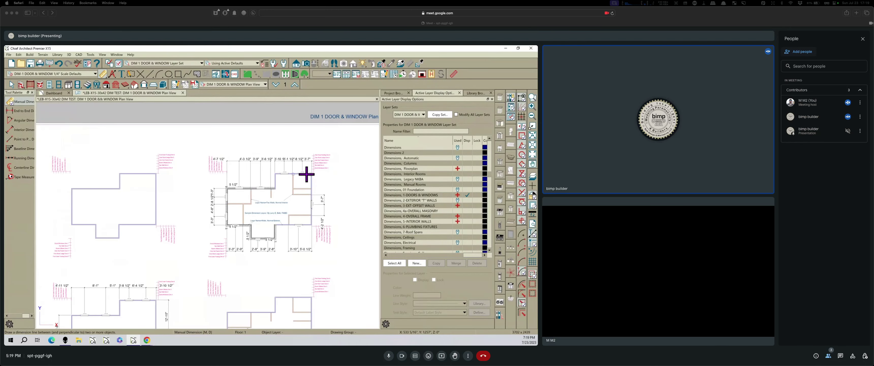
{"action": "left_click", "coordinate": [12, 85]}
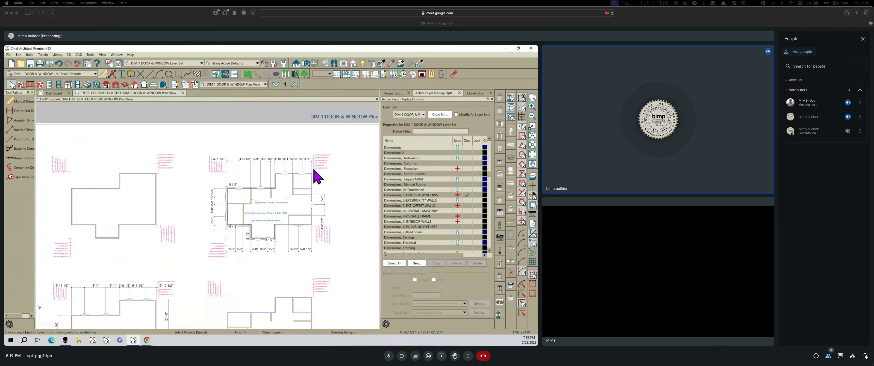
{"action": "scroll", "coordinate": [312, 173], "scroll_direction": "up", "scroll_amount": 1}
{"action": "scroll", "coordinate": [307, 176], "scroll_direction": "down", "scroll_amount": 1}
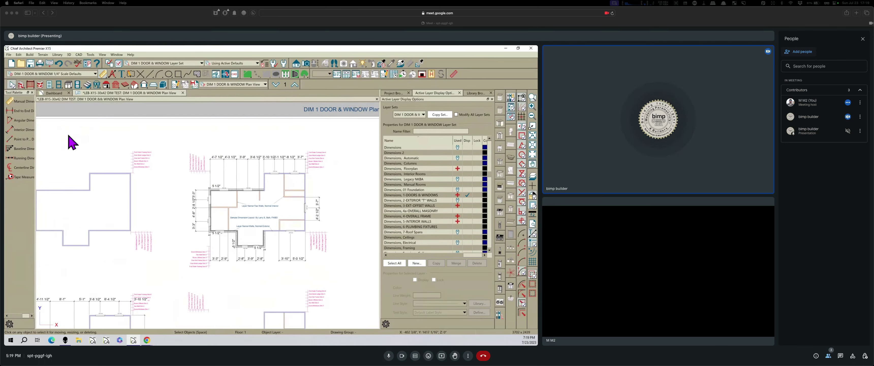
Set the automatic dimensions' line separation to 12" in the DIM-1 DOOR & WINDOW 1/4" Scale dimension defaults.
{"action": "double_click", "coordinate": [21, 104]}
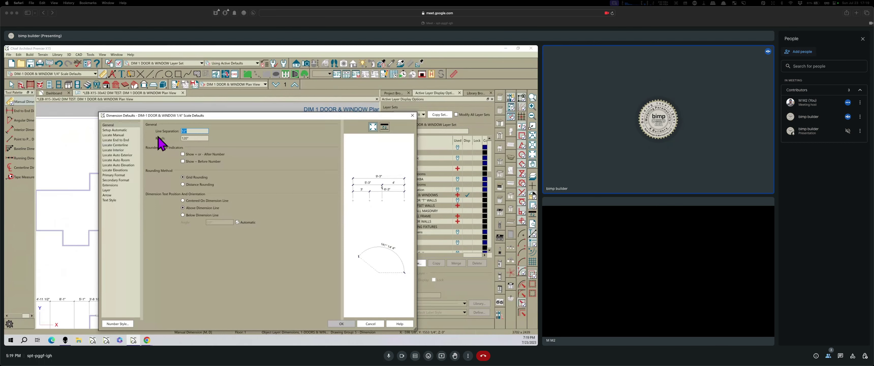
{"action": "left_click", "coordinate": [122, 130]}
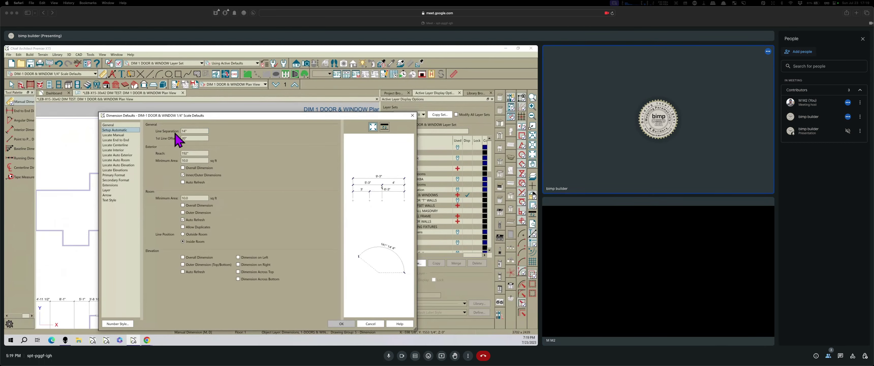
{"action": "left_click_drag", "start_coordinate": [186, 131], "coordinate": [177, 131]}
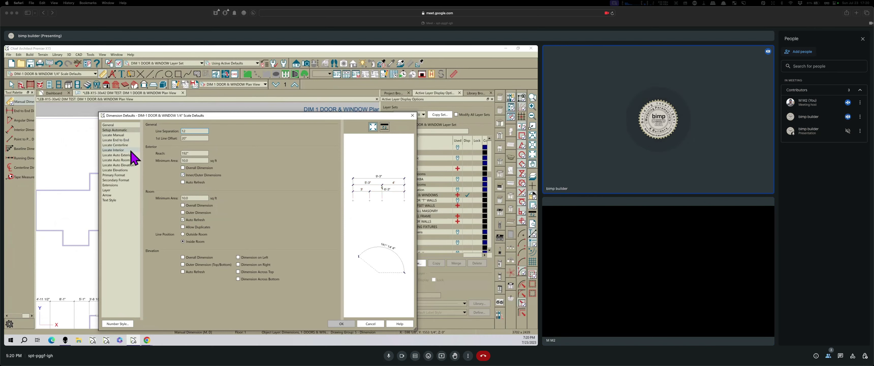
Review the Locate Auto Exterior, Setup Automatic and General settings in the DIM-1 DOOR & WINDOW 1/4" Scale dimension defaults and close them without saving.
{"action": "left_click", "coordinate": [120, 155]}
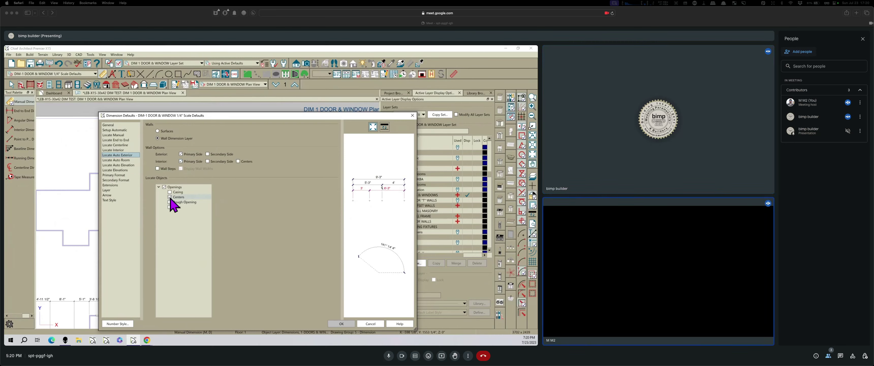
{"action": "left_click", "coordinate": [178, 197]}
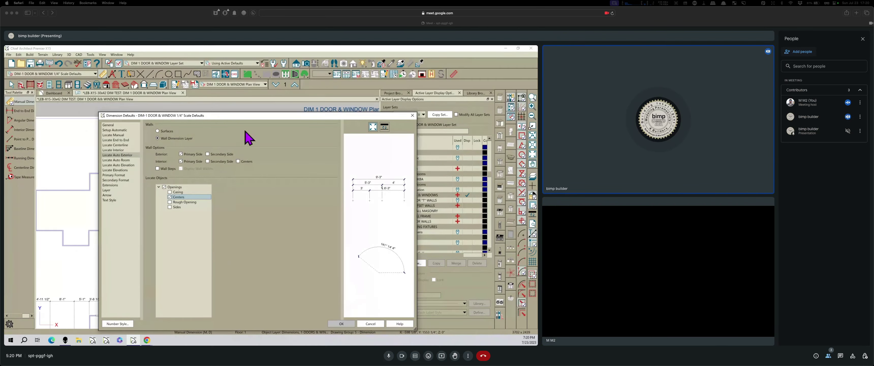
{"action": "left_click_drag", "start_coordinate": [251, 115], "coordinate": [346, 162]}
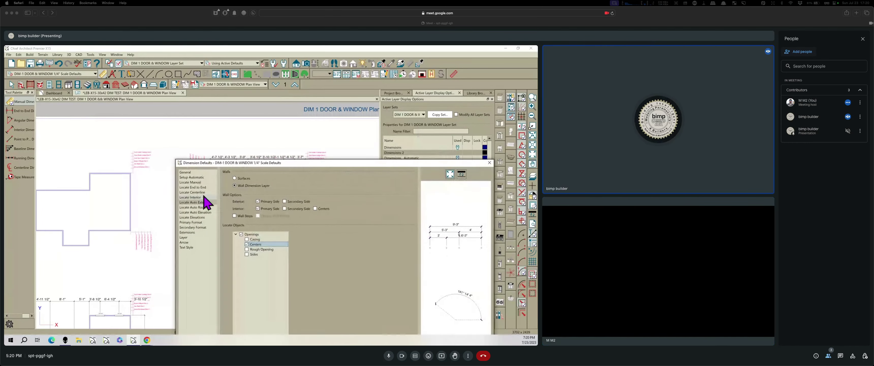
{"action": "left_click", "coordinate": [190, 177]}
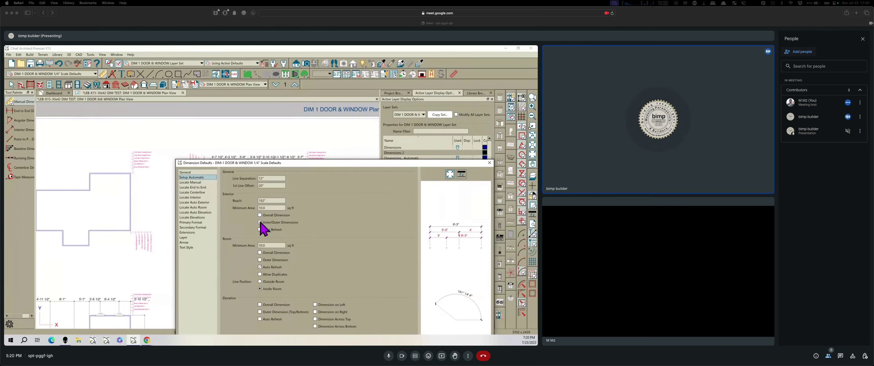
{"action": "left_click", "coordinate": [260, 216]}
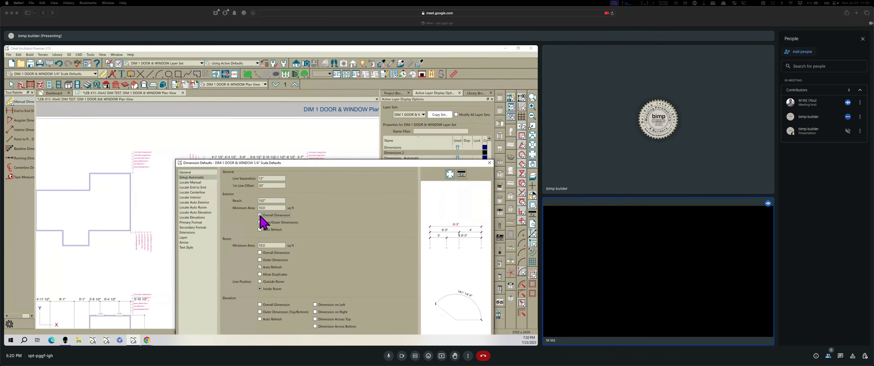
{"action": "left_click", "coordinate": [189, 172]}
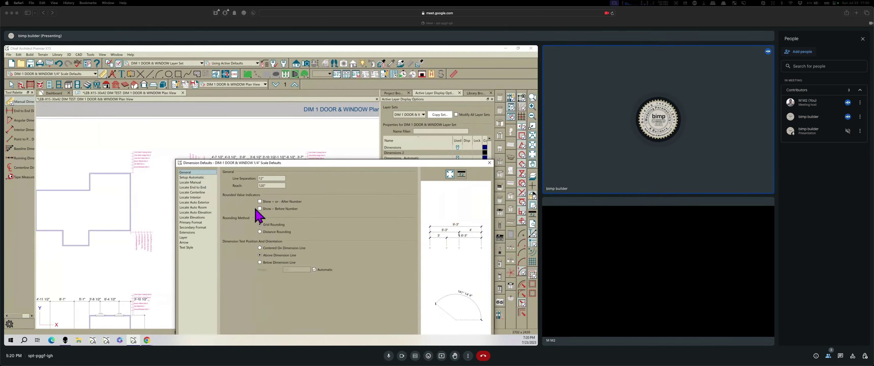
{"action": "left_click", "coordinate": [192, 177]}
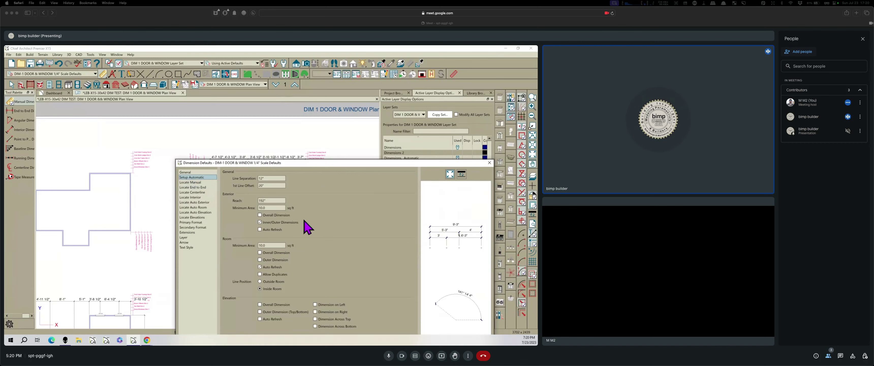
{"action": "left_click", "coordinate": [193, 183]}
{"action": "left_click", "coordinate": [193, 177]}
{"action": "left_click", "coordinate": [203, 202]}
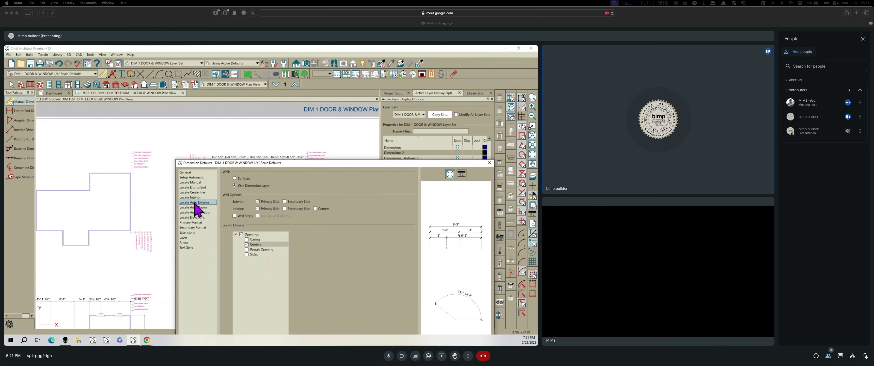
{"action": "left_click", "coordinate": [199, 178]}
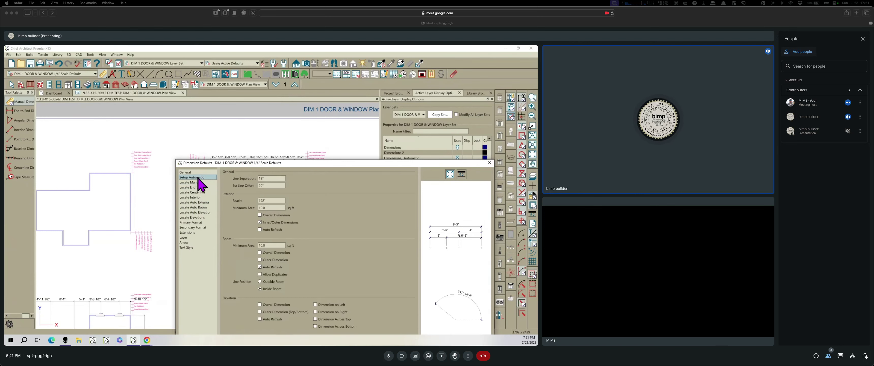
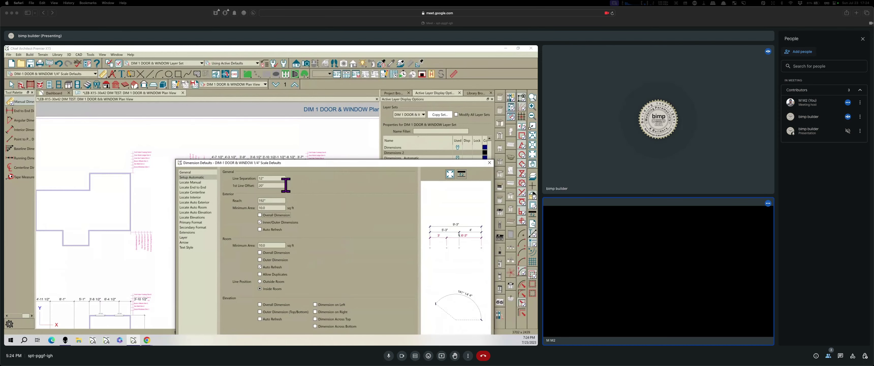
{"action": "left_click", "coordinate": [490, 163]}
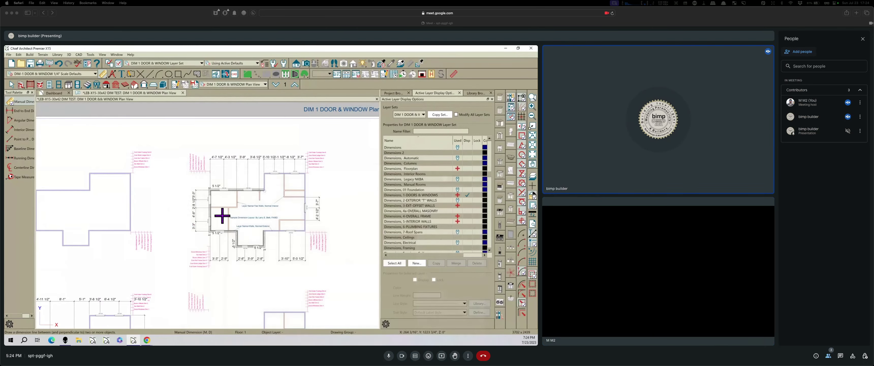
Delete all automatic and manual dimensions on all floors of the plan.
{"action": "scroll", "coordinate": [245, 179], "scroll_direction": "down", "scroll_amount": 3}
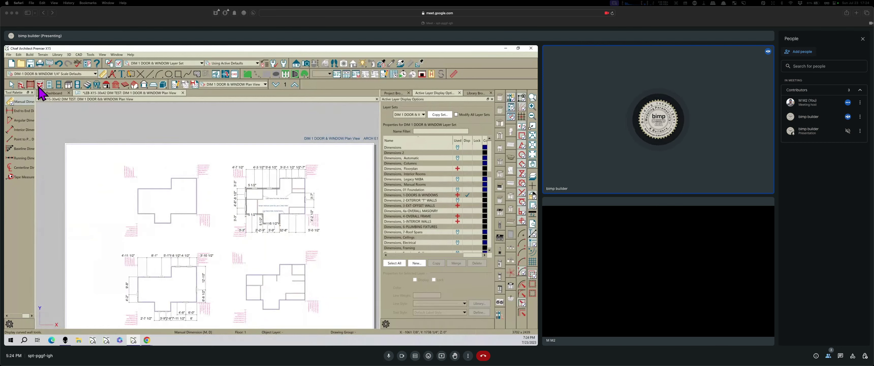
{"action": "left_click", "coordinate": [19, 55]}
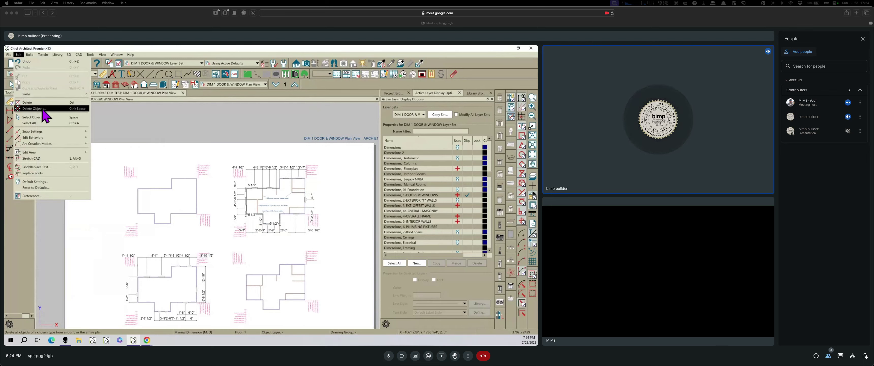
{"action": "left_click", "coordinate": [33, 109]}
{"action": "key", "text": "Escape"}
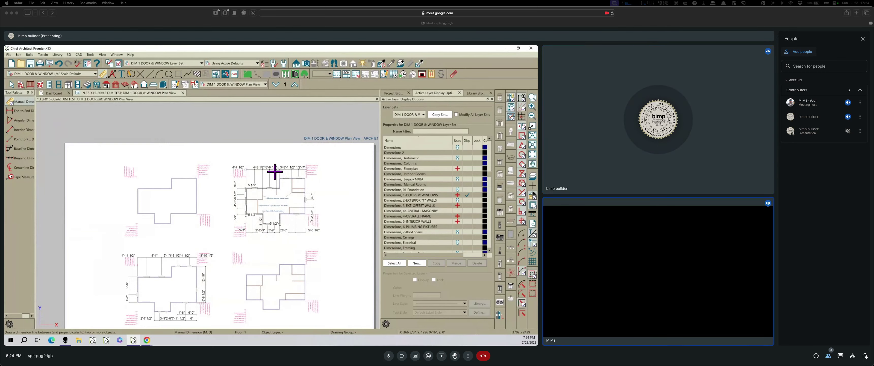
{"action": "left_click", "coordinate": [11, 85]}
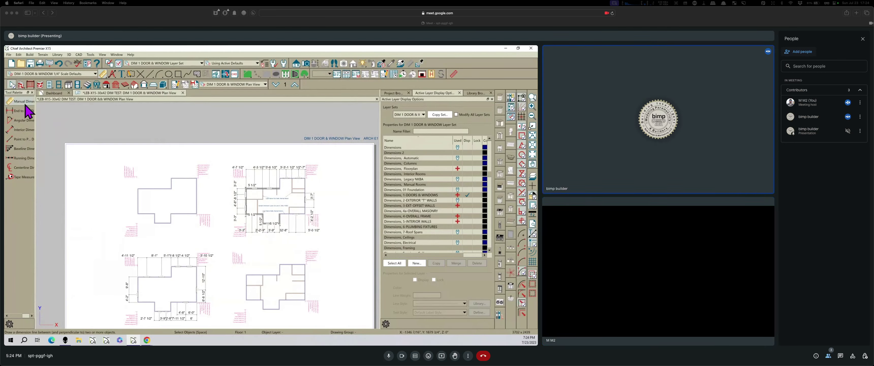
{"action": "left_click", "coordinate": [19, 54]}
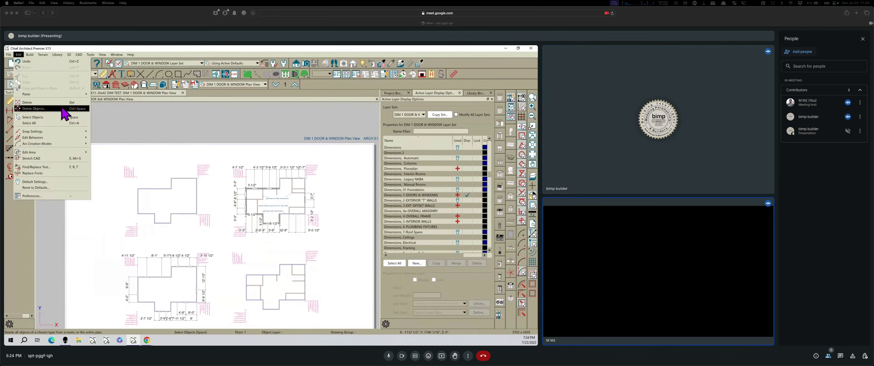
{"action": "left_click", "coordinate": [55, 109]}
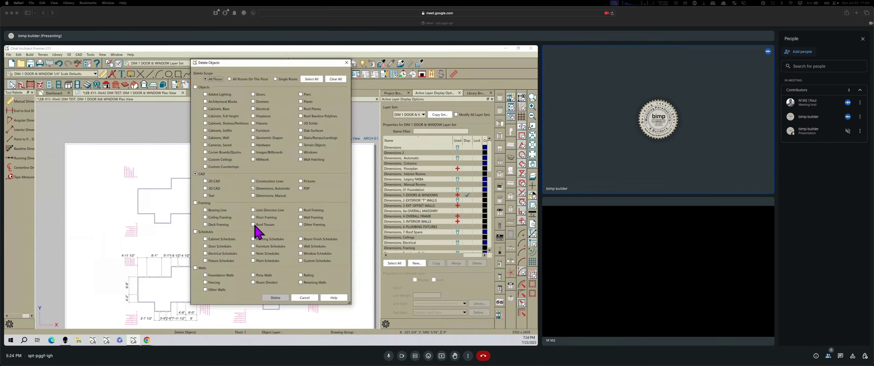
{"action": "left_click", "coordinate": [255, 197]}
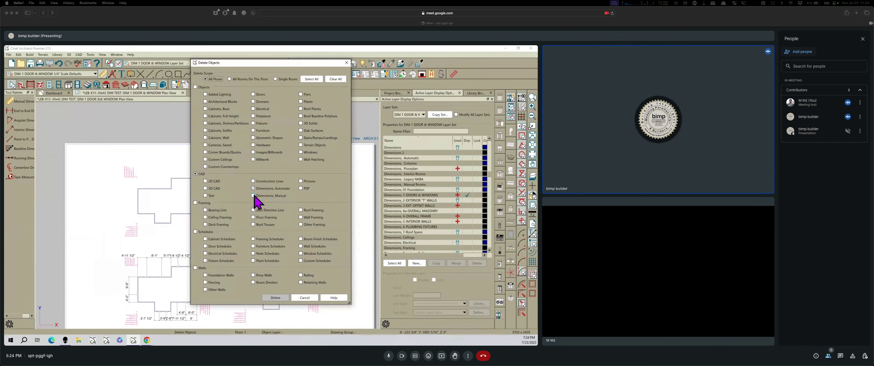
{"action": "left_click", "coordinate": [276, 297]}
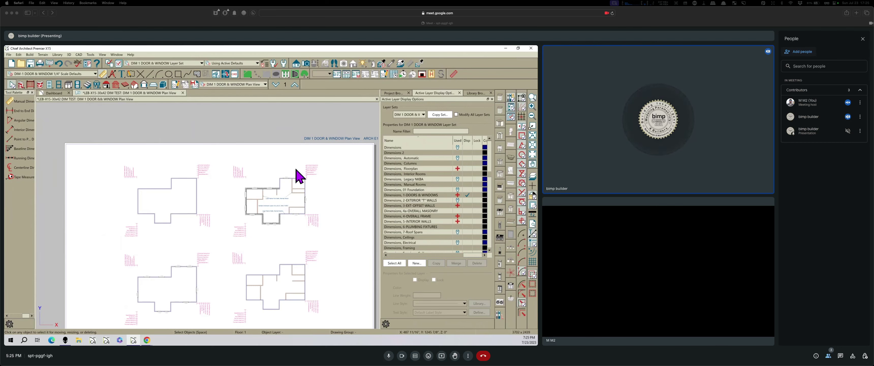
Switch to the DIM 4 OVERALL FRAME Plan View and generate its automatic exterior dimensions.
{"action": "left_click", "coordinate": [265, 84]}
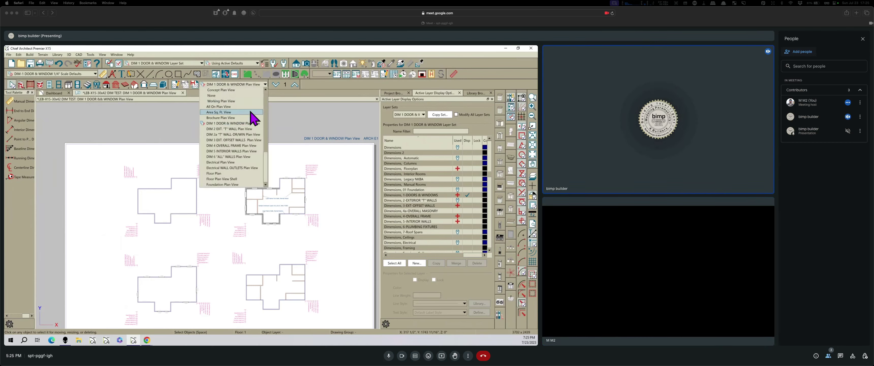
{"action": "left_click", "coordinate": [230, 146]}
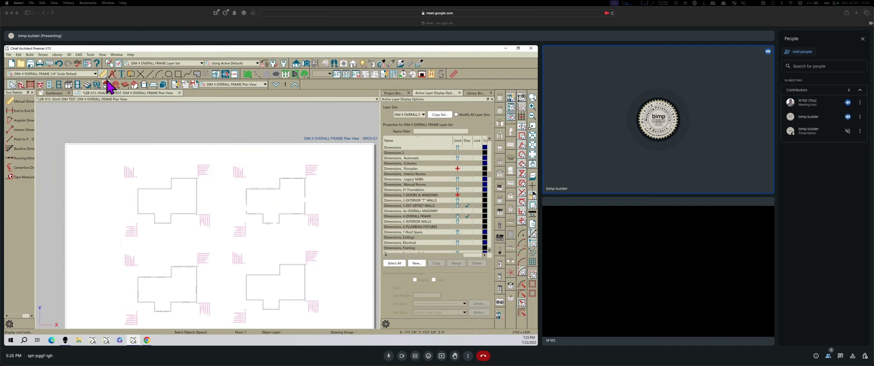
{"action": "left_click", "coordinate": [23, 102]}
{"action": "left_click", "coordinate": [24, 101]}
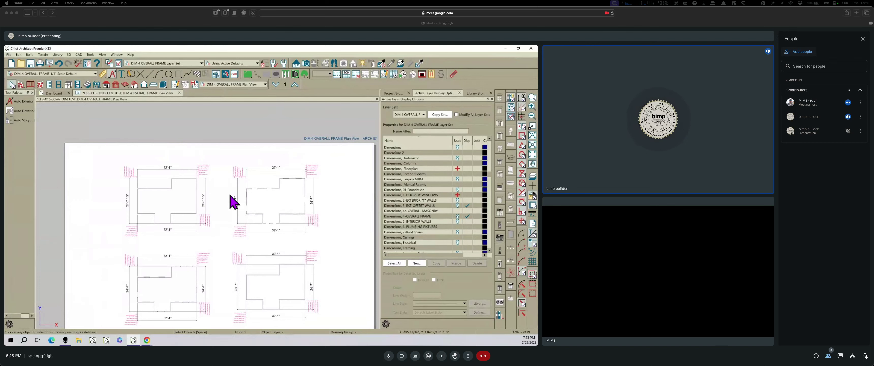
Check which dimensions show in the DIM 2 EXT. "T" WALL, DIM 6 "ALL" WALLS and DIM 4 OVERALL FRAME Plan Views.
{"action": "left_click", "coordinate": [266, 85]}
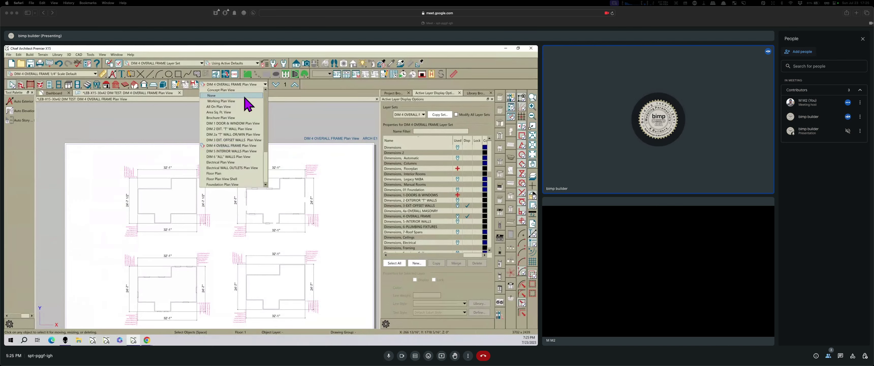
{"action": "left_click", "coordinate": [230, 130]}
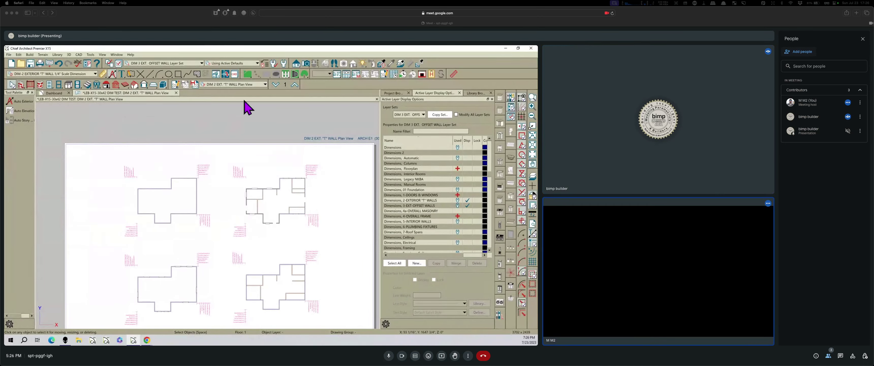
{"action": "left_click", "coordinate": [265, 85]}
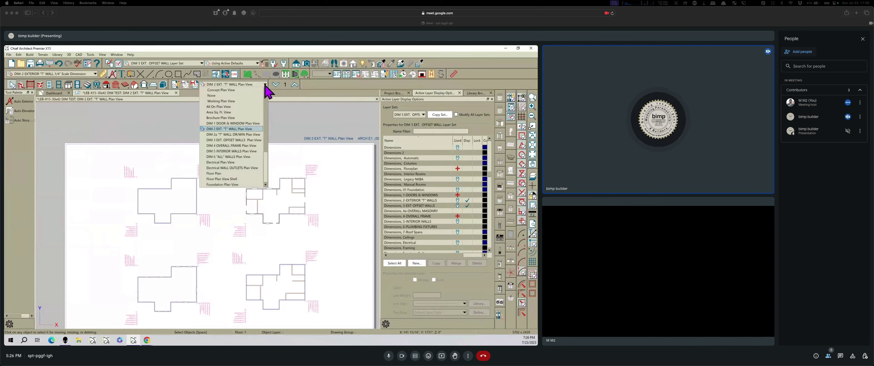
{"action": "left_click", "coordinate": [229, 160]}
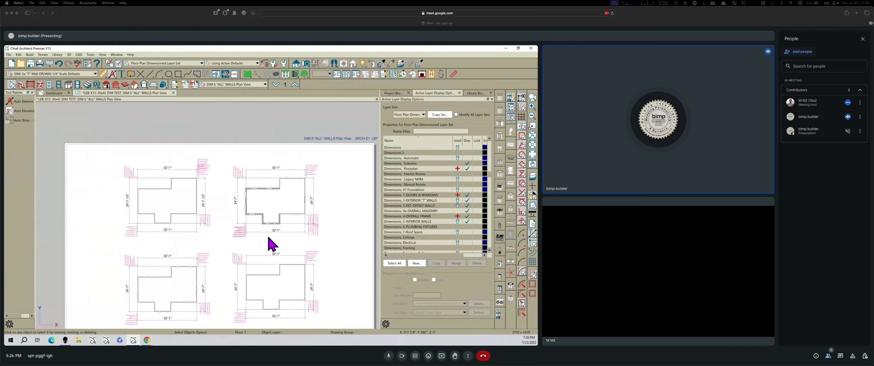
{"action": "left_click", "coordinate": [265, 84]}
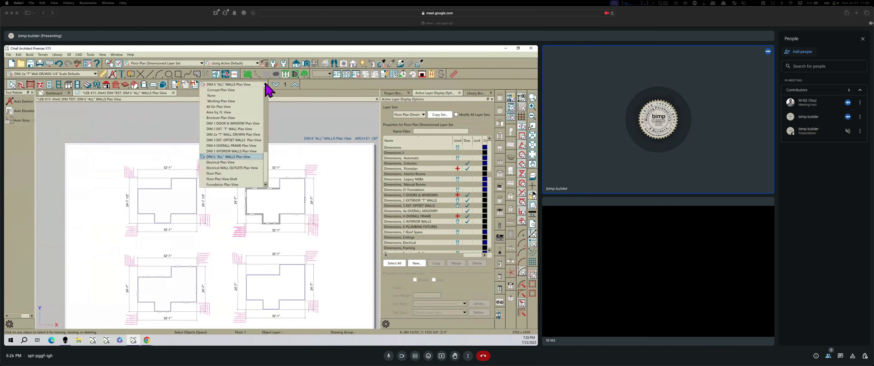
{"action": "left_click", "coordinate": [223, 145]}
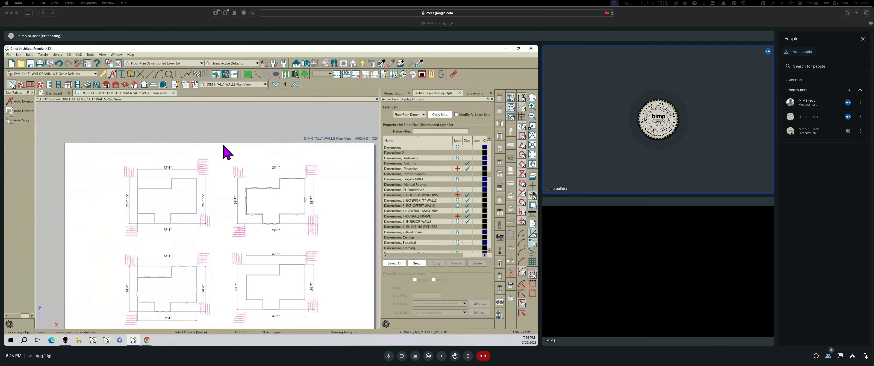
Switch to the DIM 1 DOOR & WINDOW Plan View and generate its automatic exterior dimensions.
{"action": "left_click", "coordinate": [265, 84]}
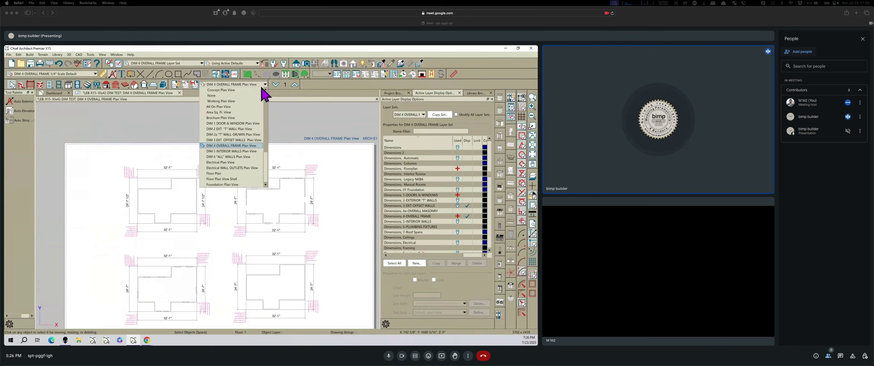
{"action": "left_click", "coordinate": [231, 125]}
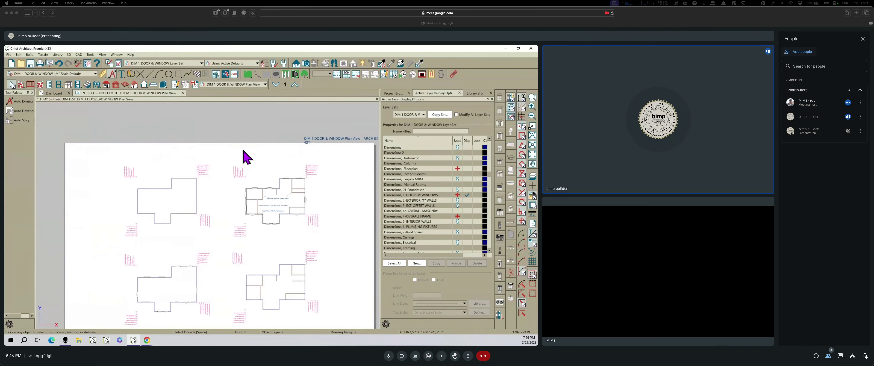
{"action": "left_click", "coordinate": [22, 103]}
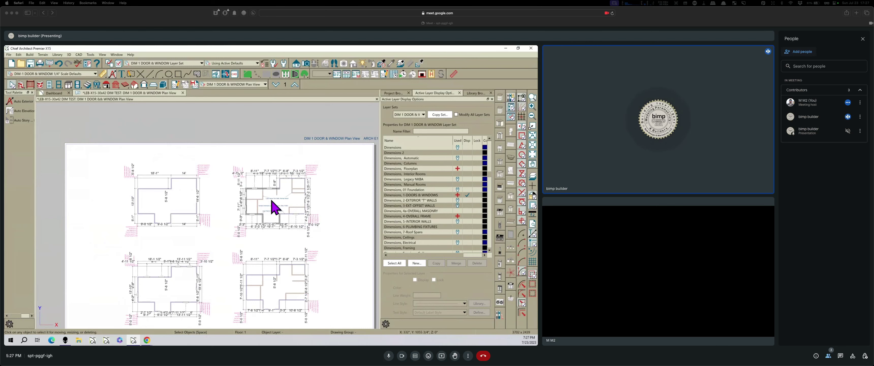
Switch to the DIM 3 EXT. OFFSET WALLS Plan View and regenerate the automatic exterior dimensions on the four plans.
{"action": "left_click", "coordinate": [265, 84]}
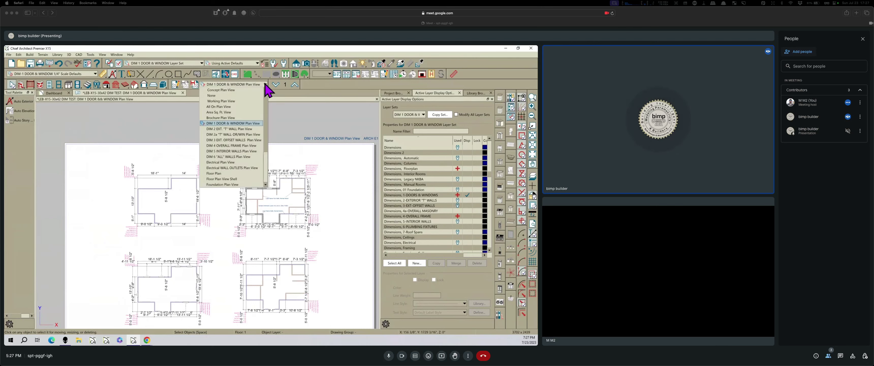
{"action": "left_click", "coordinate": [220, 140]}
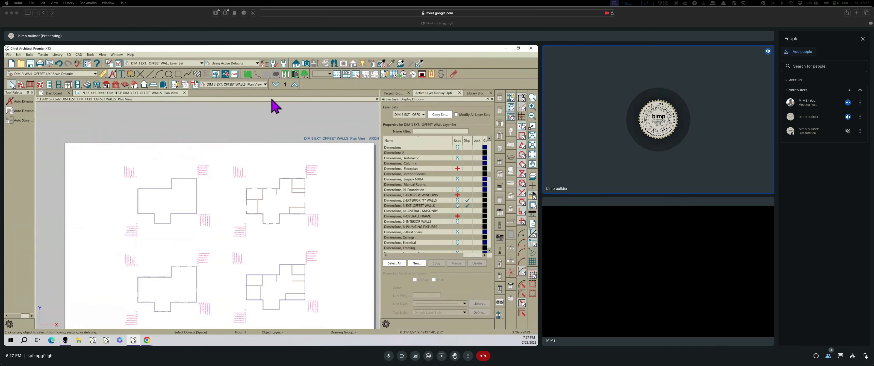
{"action": "left_click", "coordinate": [265, 84]}
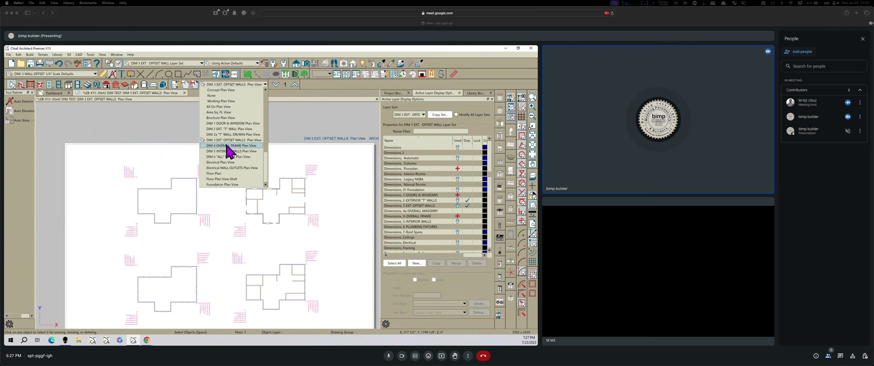
{"action": "left_click", "coordinate": [19, 102]}
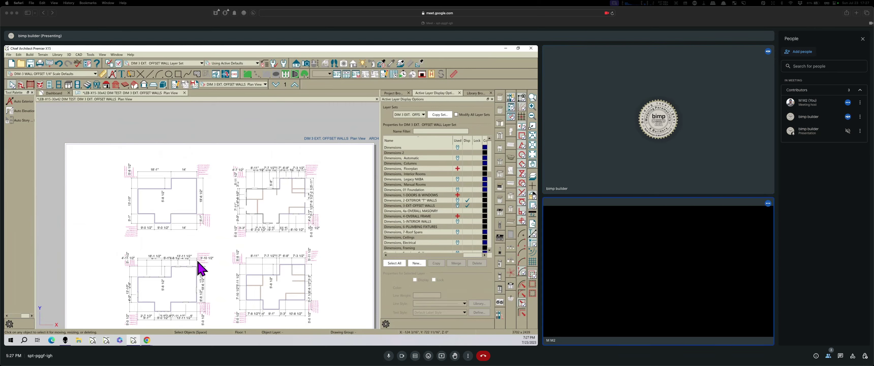
Examine the exterior dimensions around the four plans in the DIM 3 EXT. OFFSET WALLS Plan View.
{"action": "scroll", "coordinate": [302, 231], "scroll_direction": "down", "scroll_amount": 1}
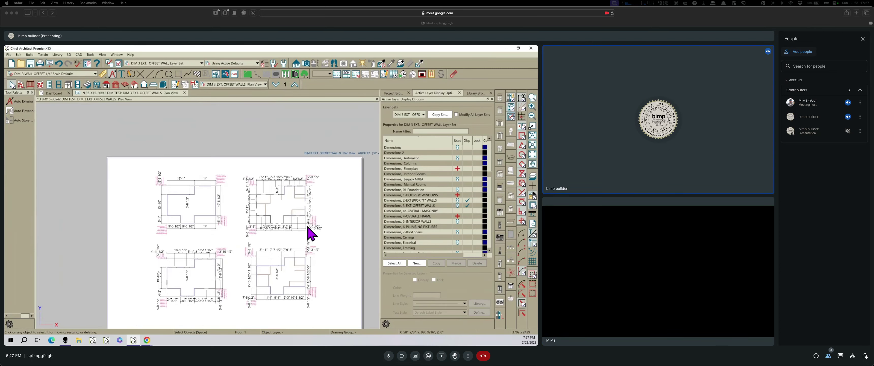
{"action": "scroll", "coordinate": [308, 267], "scroll_direction": "up", "scroll_amount": 4}
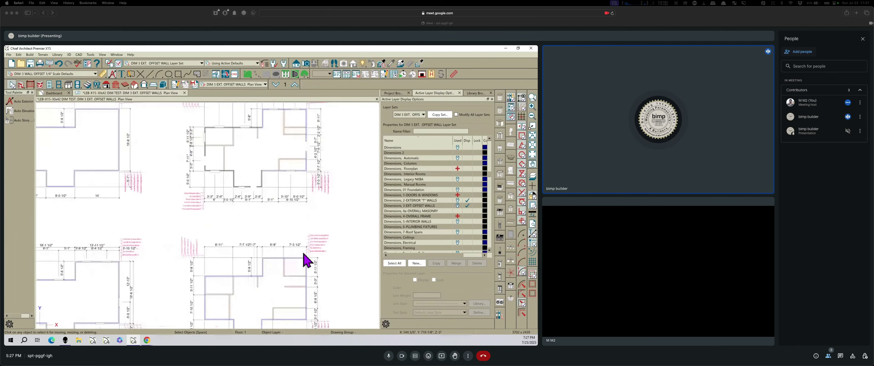
{"action": "scroll", "coordinate": [296, 253], "scroll_direction": "up", "scroll_amount": 4}
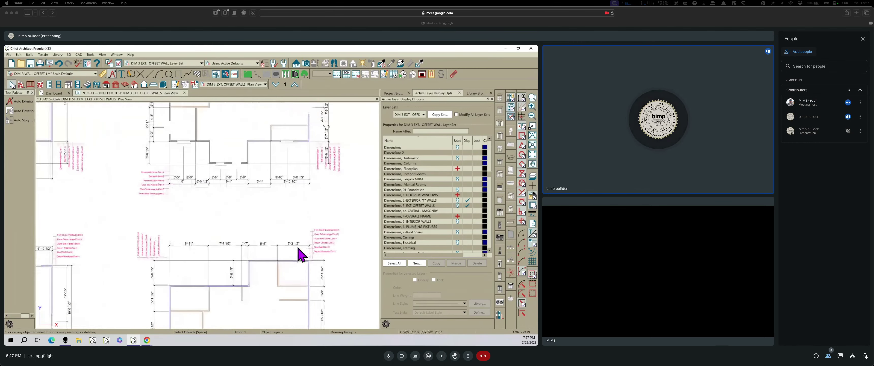
{"action": "scroll", "coordinate": [317, 250], "scroll_direction": "down", "scroll_amount": 2}
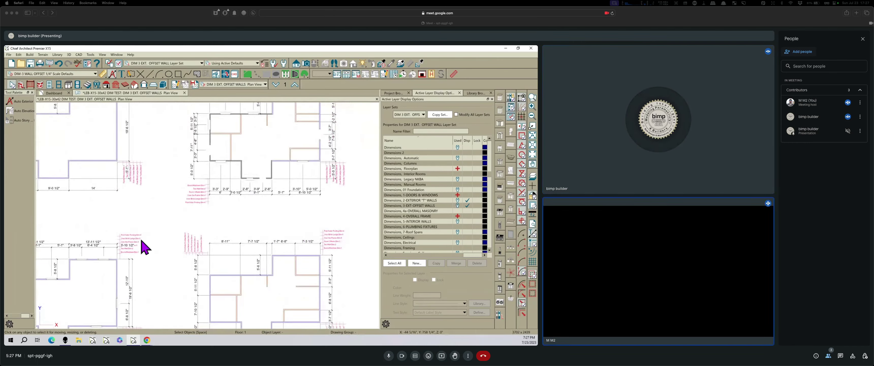
{"action": "scroll", "coordinate": [239, 244], "scroll_direction": "down", "scroll_amount": 1}
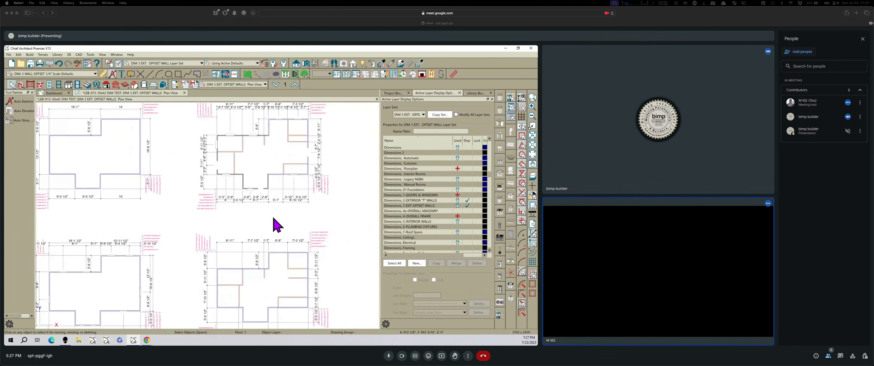
{"action": "scroll", "coordinate": [274, 234], "scroll_direction": "down", "scroll_amount": 1}
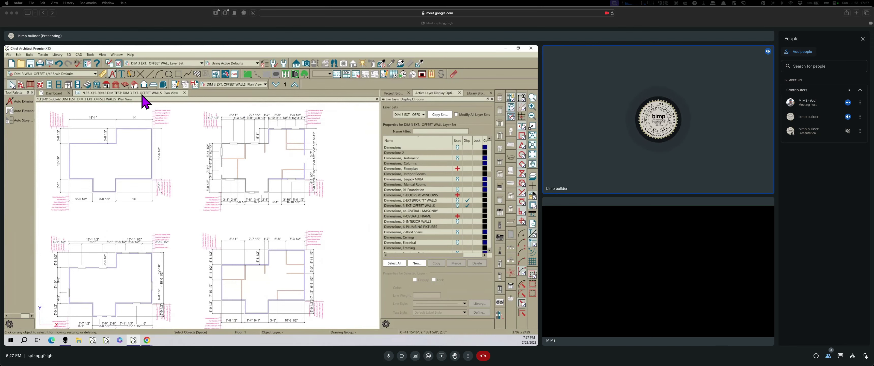
Switch to the DIM 2 EXT. "T" WALL Plan View and generate its automatic exterior dimensions.
{"action": "left_click", "coordinate": [265, 84]}
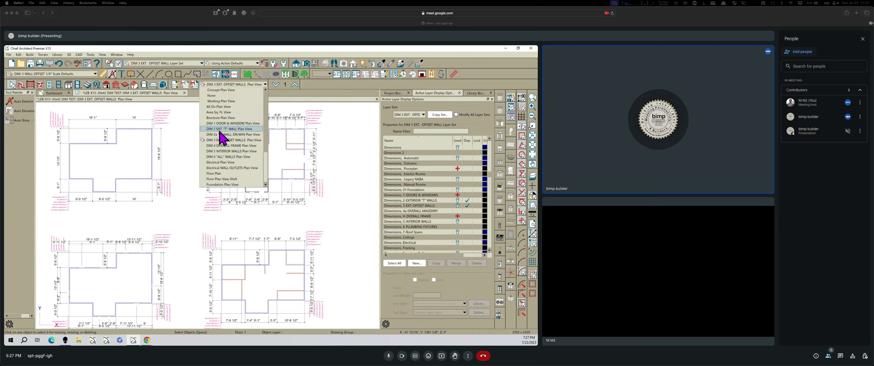
{"action": "left_click", "coordinate": [220, 130]}
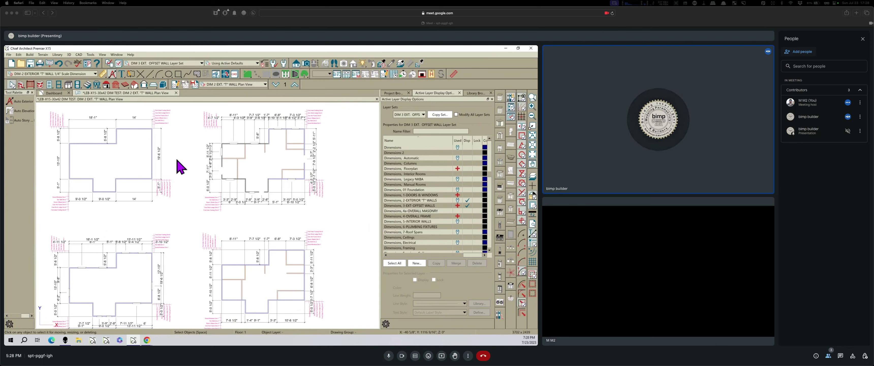
{"action": "left_click", "coordinate": [265, 84]}
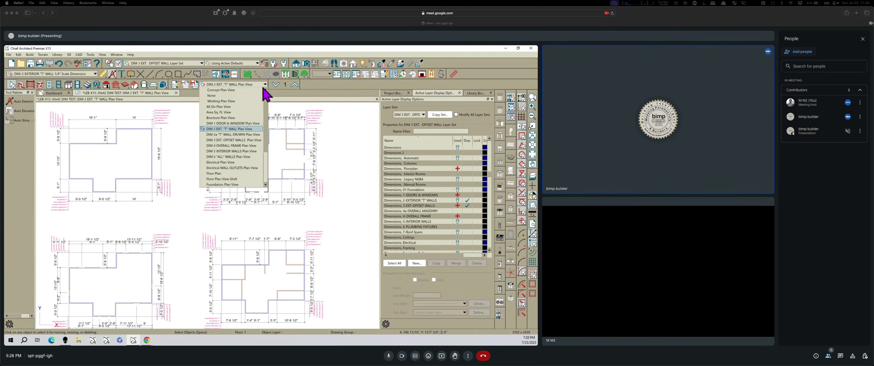
{"action": "left_click", "coordinate": [18, 101]}
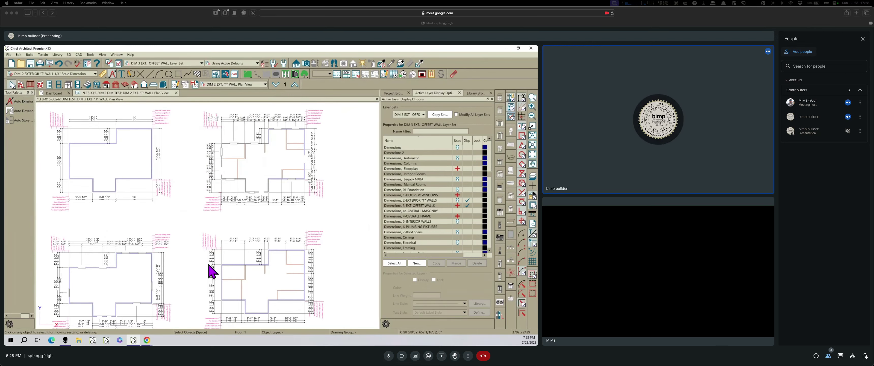
Turn off display of the Dimensions, 3-EXT. OFFSET WALLS layer, found from the outer dimension line above the lower-right plan.
{"action": "scroll", "coordinate": [296, 253], "scroll_direction": "up", "scroll_amount": 1}
{"action": "scroll", "coordinate": [297, 253], "scroll_direction": "up", "scroll_amount": 2}
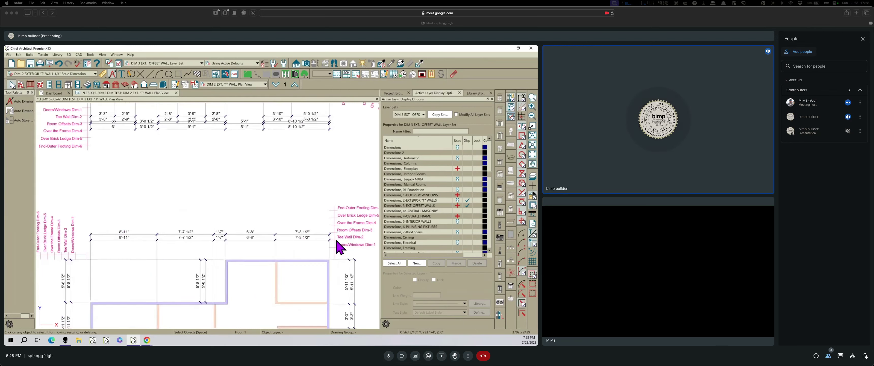
{"action": "left_click", "coordinate": [304, 233]}
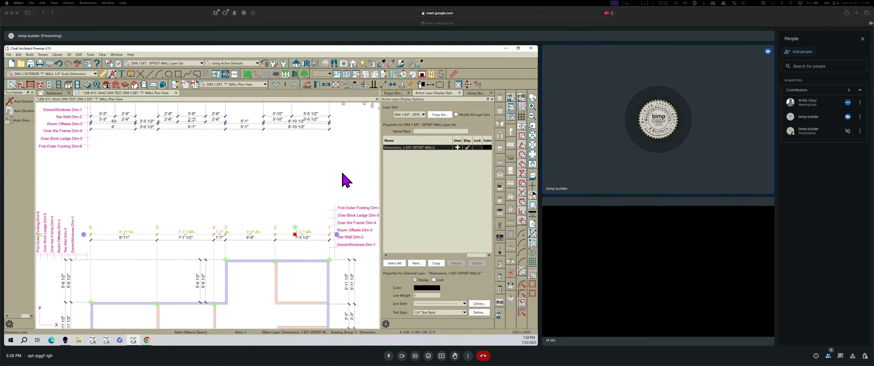
{"action": "scroll", "coordinate": [289, 211], "scroll_direction": "down", "scroll_amount": 5}
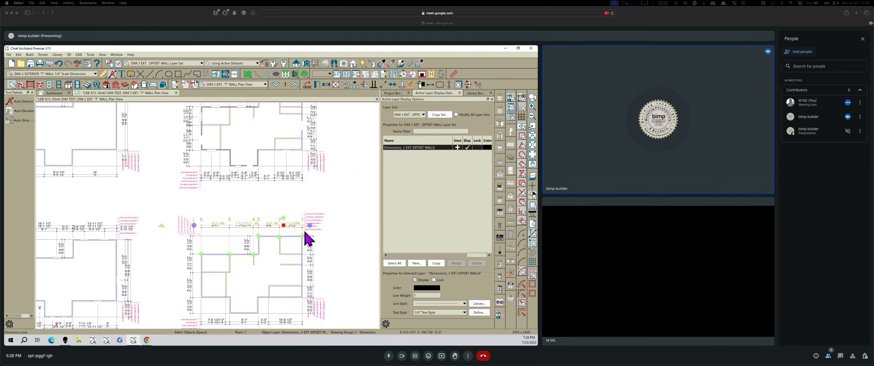
{"action": "left_click", "coordinate": [468, 147]}
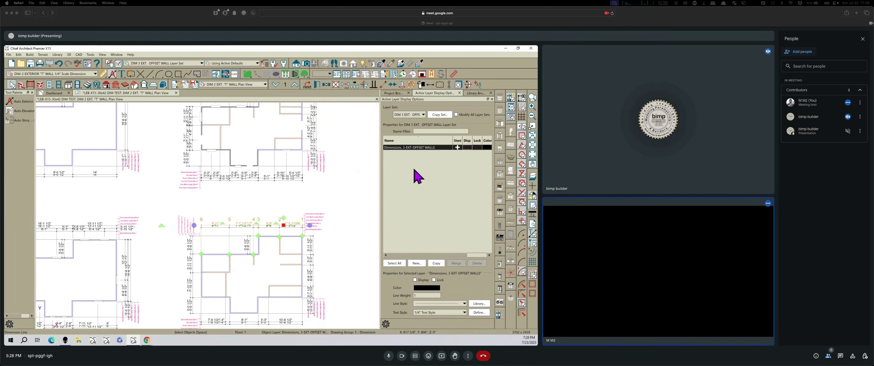
{"action": "left_click", "coordinate": [331, 198]}
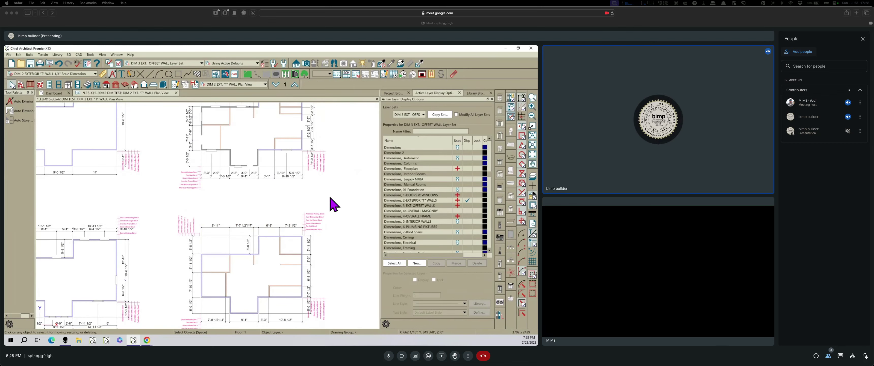
Turn off display of the Dimensions, 2-EXTERIOR "T" WALLS layer, found from the dimension line below the upper-right plan.
{"action": "left_click", "coordinate": [259, 177]}
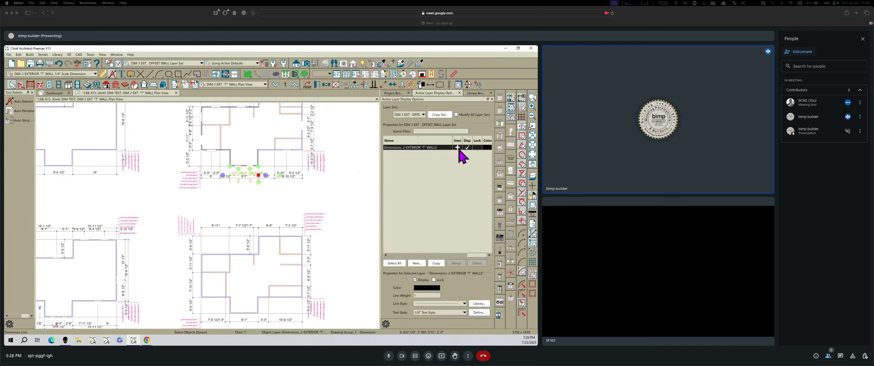
{"action": "left_click", "coordinate": [467, 147]}
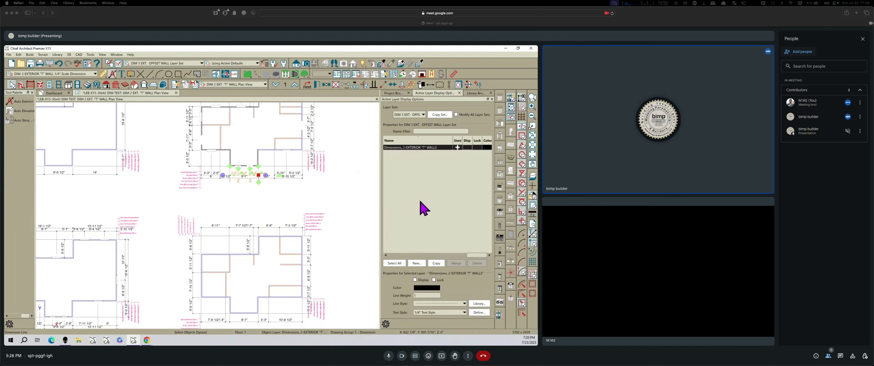
{"action": "scroll", "coordinate": [258, 207], "scroll_direction": "down", "scroll_amount": 2}
{"action": "scroll", "coordinate": [349, 220], "scroll_direction": "down", "scroll_amount": 4}
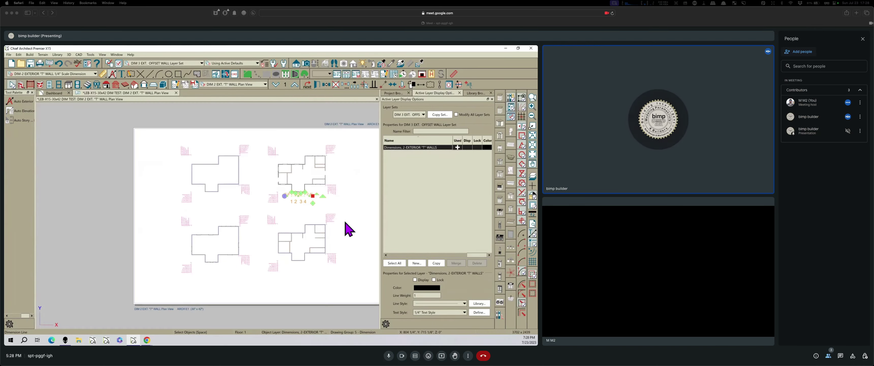
Switch to the DIM 6 "ALL" WALLS Plan View and check the stacked exterior dimensions between the two right-hand plans.
{"action": "left_click", "coordinate": [265, 84]}
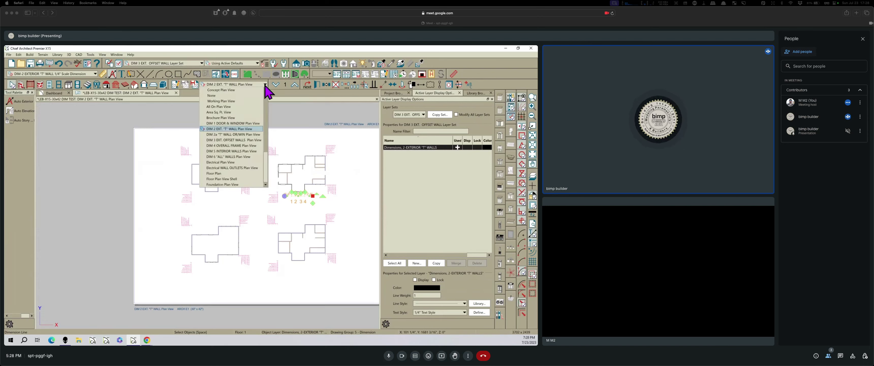
{"action": "left_click", "coordinate": [225, 157]}
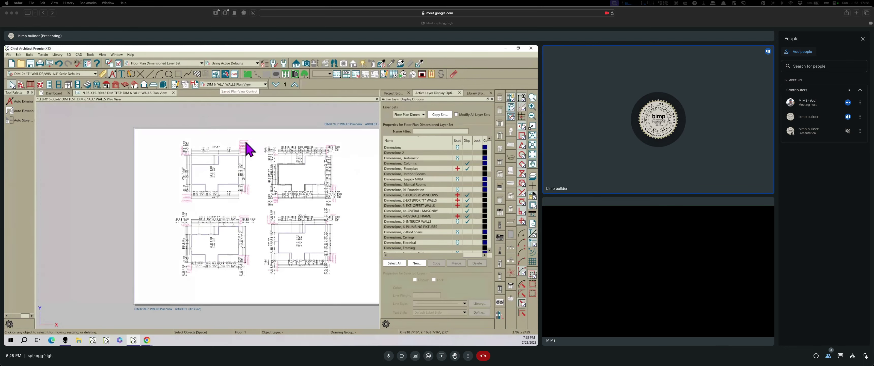
{"action": "scroll", "coordinate": [318, 201], "scroll_direction": "up", "scroll_amount": 5}
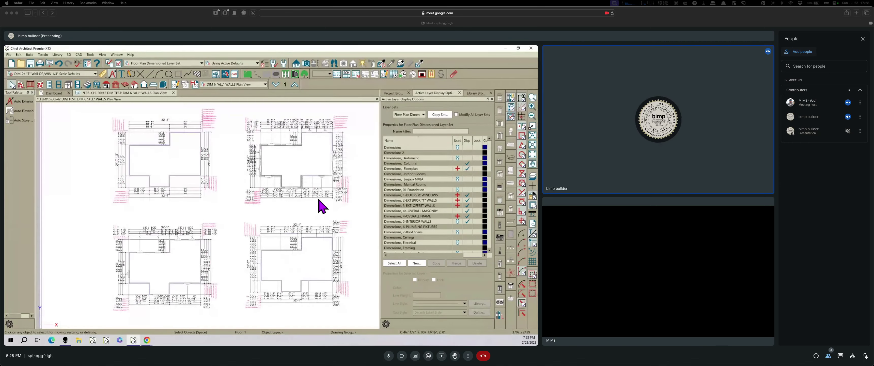
{"action": "scroll", "coordinate": [219, 221], "scroll_direction": "down", "scroll_amount": 3}
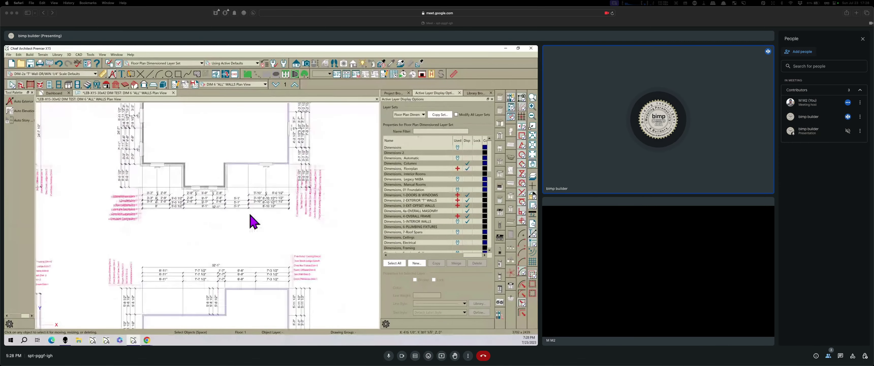
{"action": "scroll", "coordinate": [272, 301], "scroll_direction": "up", "scroll_amount": 1}
{"action": "scroll", "coordinate": [326, 209], "scroll_direction": "down", "scroll_amount": 2}
{"action": "scroll", "coordinate": [236, 286], "scroll_direction": "up", "scroll_amount": 2}
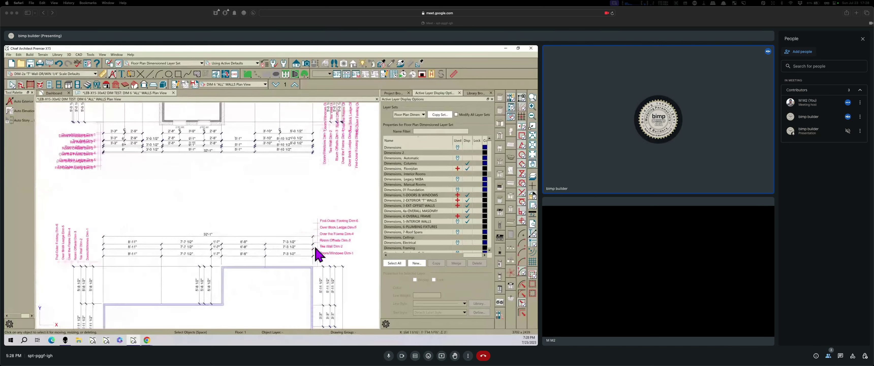
{"action": "scroll", "coordinate": [296, 312], "scroll_direction": "down", "scroll_amount": 1}
{"action": "scroll", "coordinate": [290, 307], "scroll_direction": "down", "scroll_amount": 2}
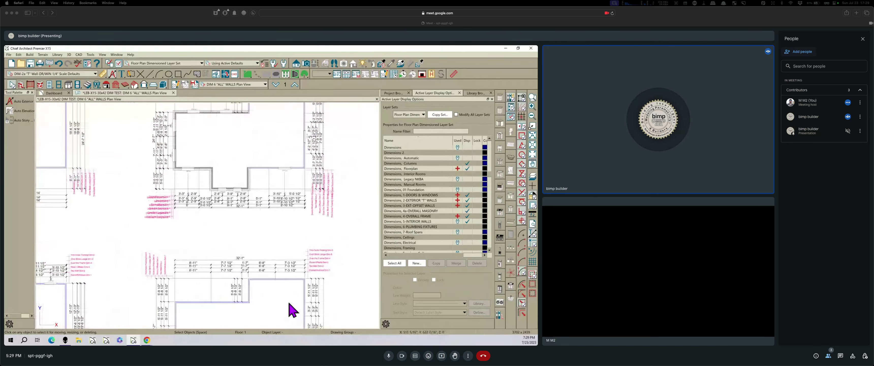
Examine the stacked dimension lines and their pink level labels around the two left-hand plans.
{"action": "scroll", "coordinate": [138, 305], "scroll_direction": "up", "scroll_amount": 3}
{"action": "scroll", "coordinate": [136, 286], "scroll_direction": "up", "scroll_amount": 1}
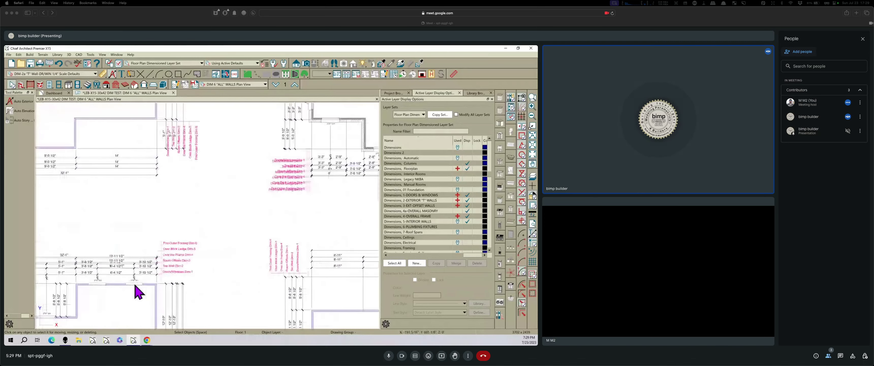
{"action": "scroll", "coordinate": [170, 261], "scroll_direction": "down", "scroll_amount": 2}
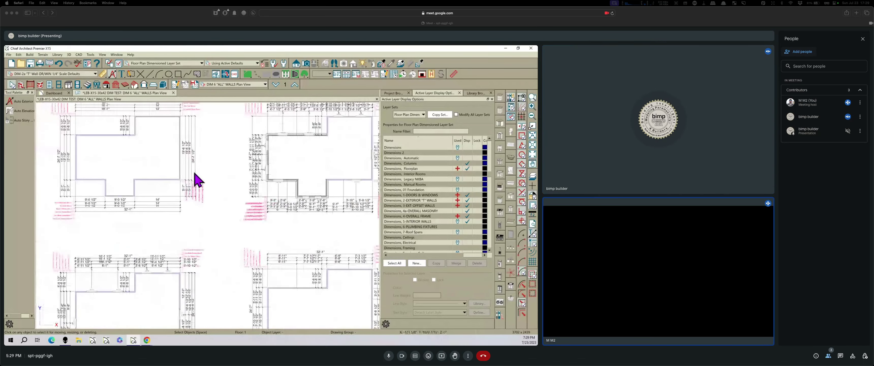
{"action": "scroll", "coordinate": [195, 180], "scroll_direction": "up", "scroll_amount": 3}
{"action": "scroll", "coordinate": [217, 190], "scroll_direction": "down", "scroll_amount": 2}
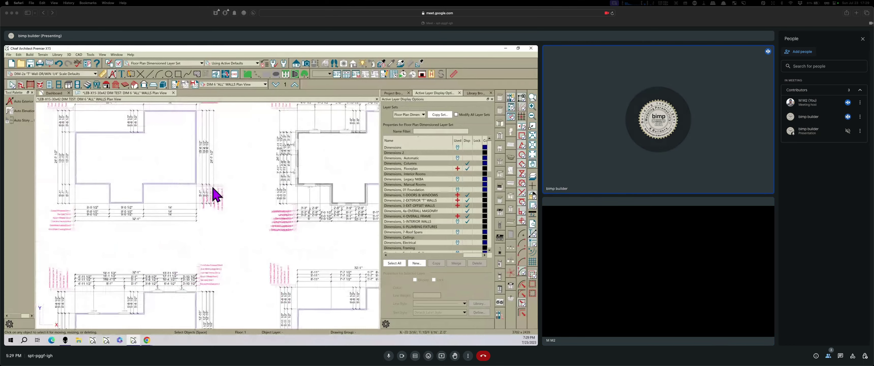
{"action": "scroll", "coordinate": [212, 191], "scroll_direction": "up", "scroll_amount": 3}
{"action": "scroll", "coordinate": [238, 184], "scroll_direction": "down", "scroll_amount": 1}
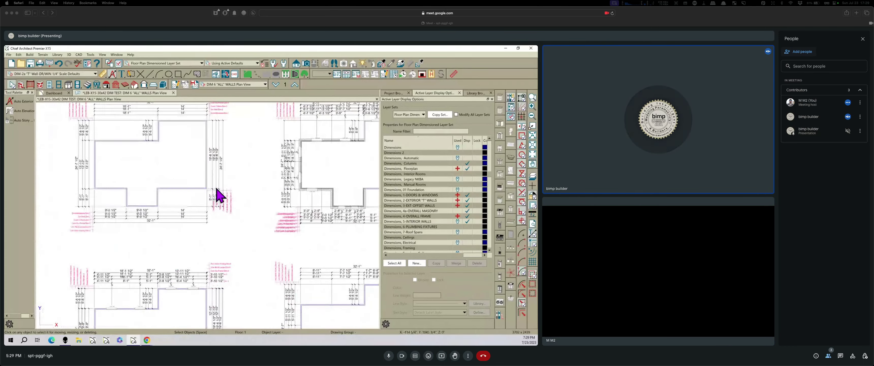
{"action": "scroll", "coordinate": [231, 203], "scroll_direction": "down", "scroll_amount": 1}
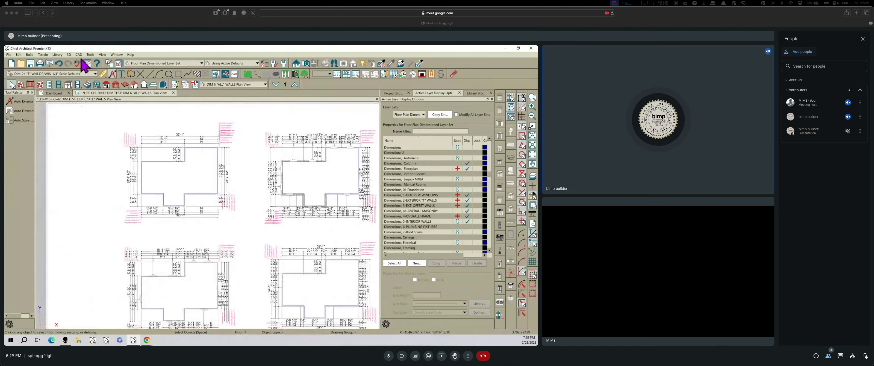
Review the general settings of the DIM-2a "T" Wall DR/WIN 1/4" Scale dimension defaults and check the dimension line spacing around the upper-left plan.
{"action": "left_click", "coordinate": [104, 74]}
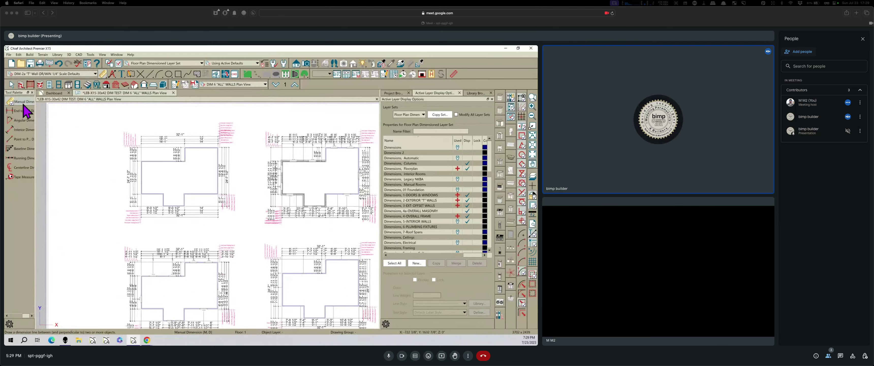
{"action": "double_click", "coordinate": [22, 102]}
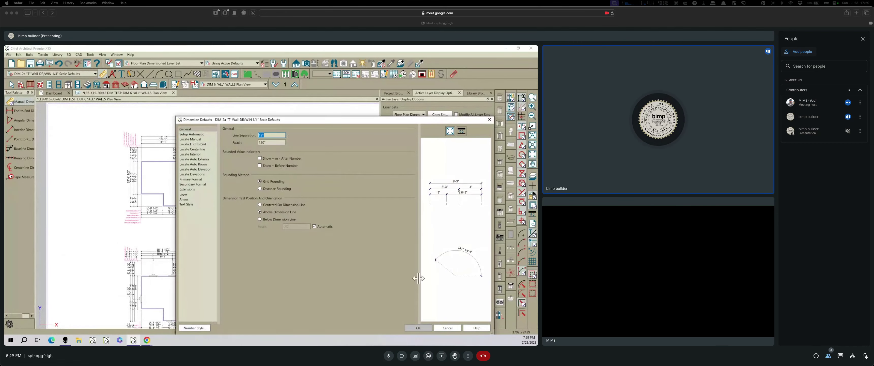
{"action": "left_click", "coordinate": [448, 328]}
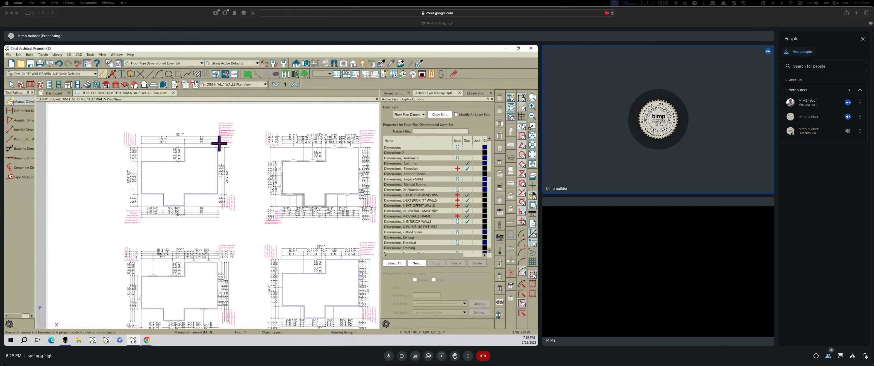
{"action": "scroll", "coordinate": [235, 143], "scroll_direction": "up", "scroll_amount": 1}
{"action": "scroll", "coordinate": [223, 140], "scroll_direction": "up", "scroll_amount": 1}
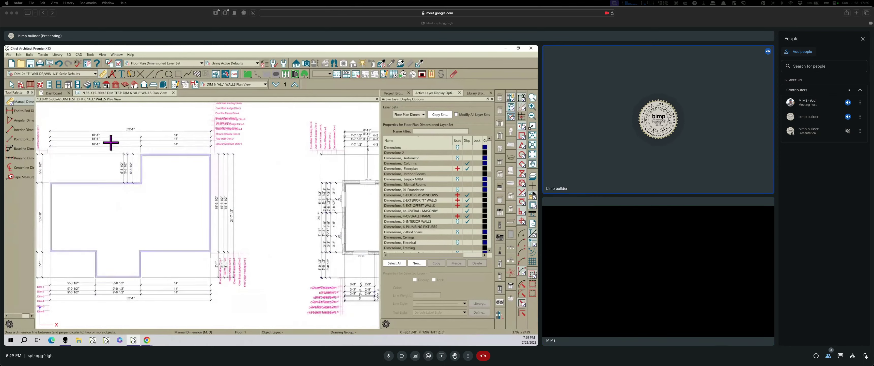
{"action": "scroll", "coordinate": [314, 189], "scroll_direction": "down", "scroll_amount": 1}
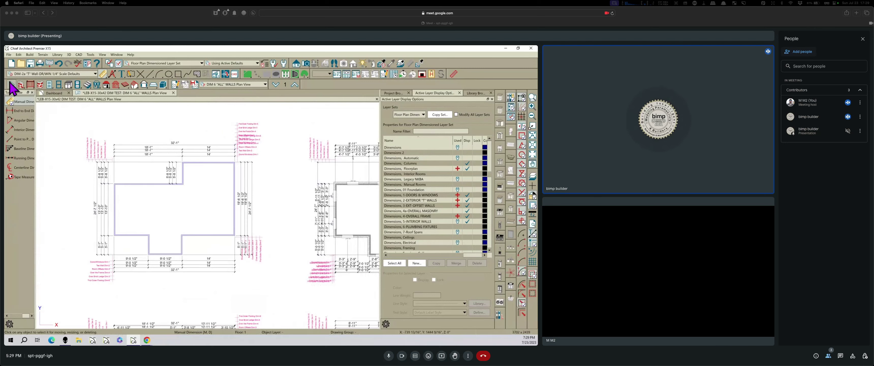
{"action": "left_click", "coordinate": [10, 85]}
{"action": "scroll", "coordinate": [225, 146], "scroll_direction": "up", "scroll_amount": 3}
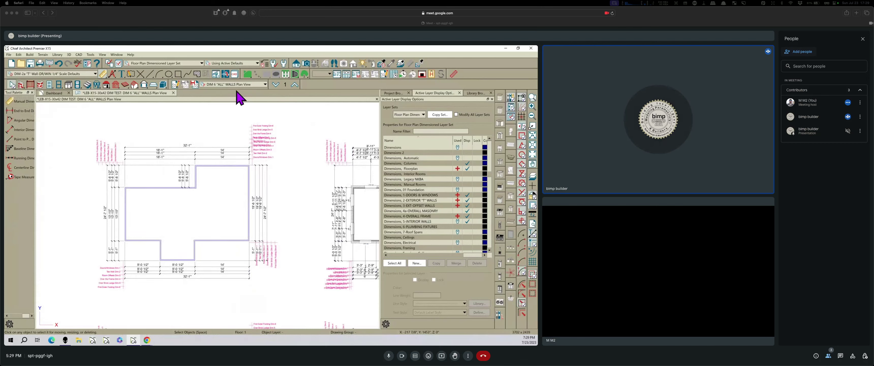
Switch to the DIM 4 OVERALL FRAME Plan View and check the layer of the overall dimension above the upper-left plan.
{"action": "left_click", "coordinate": [265, 85]}
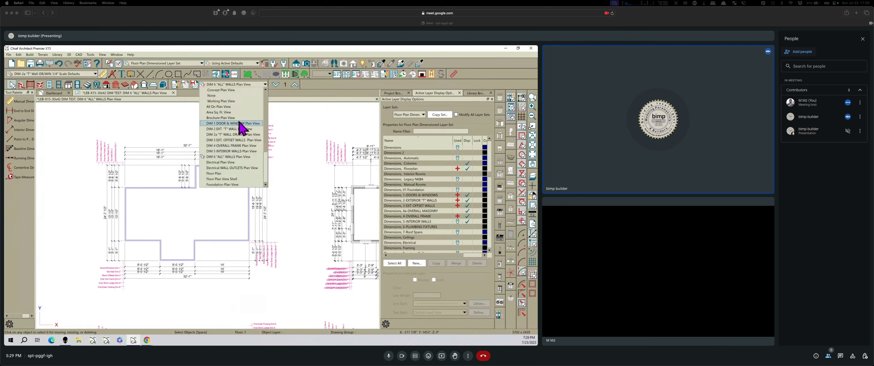
{"action": "left_click", "coordinate": [221, 146]}
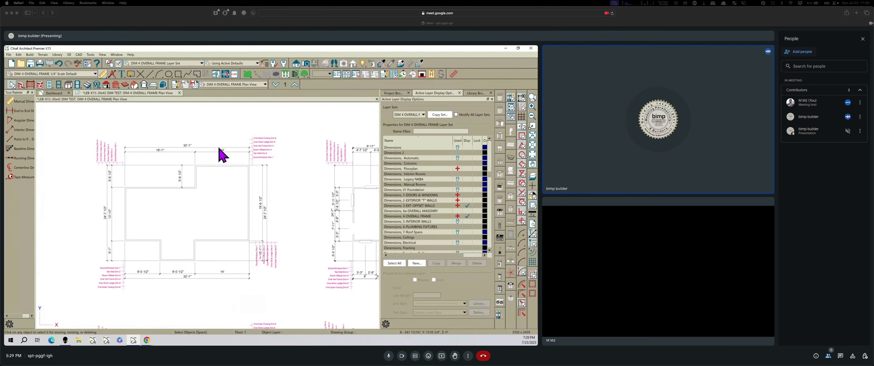
{"action": "left_click", "coordinate": [187, 147]}
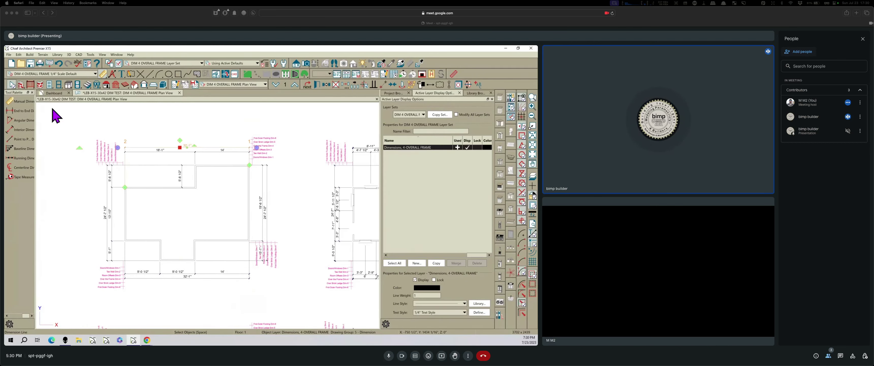
Review the automatic setup of the DIM 4 OVERALL FRAME 1/4" Scale Default dimensions and check the layer of the segmented line above the upper-left plan.
{"action": "double_click", "coordinate": [25, 104]}
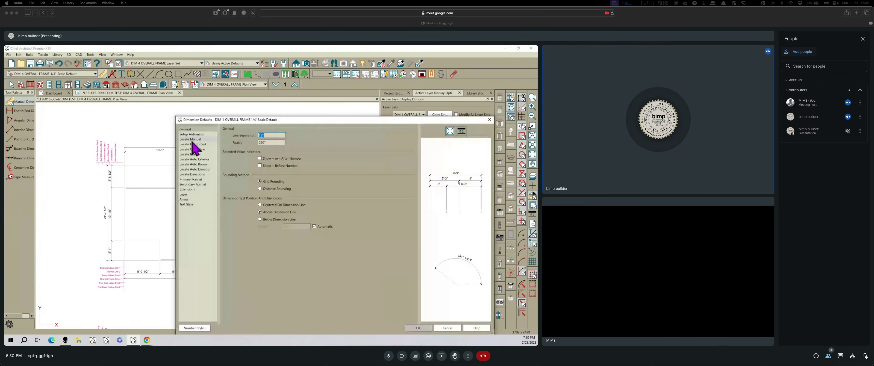
{"action": "left_click", "coordinate": [194, 135]}
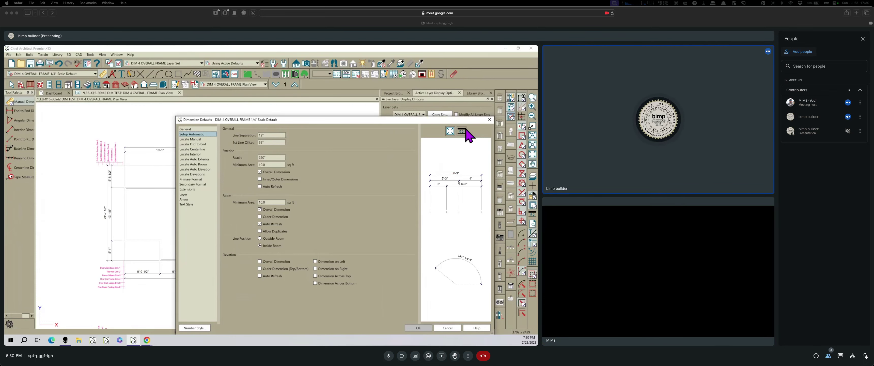
{"action": "left_click", "coordinate": [489, 120]}
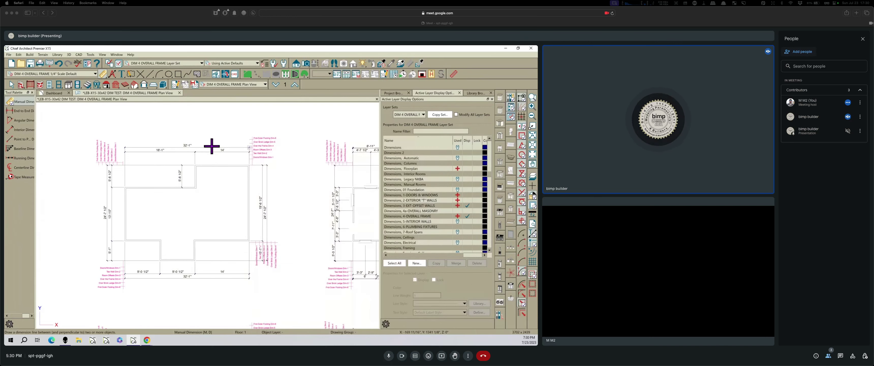
{"action": "left_click", "coordinate": [12, 85]}
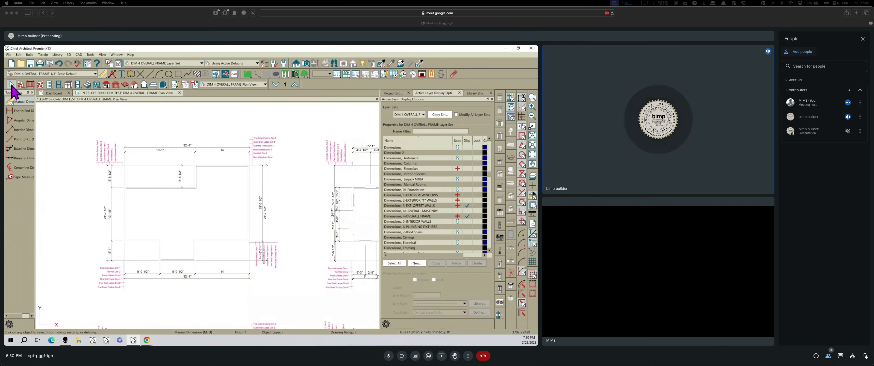
{"action": "left_click", "coordinate": [223, 150]}
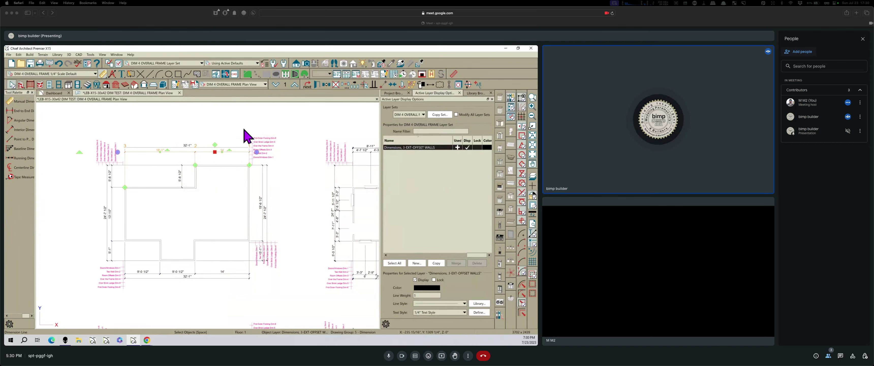
Generate automatic exterior dimensions in the DIM 3 EXT. OFFSET WALLS Plan View, turning on display of the Dimensions, 3-EXT-OFFSET WALLS layer.
{"action": "left_click", "coordinate": [265, 85]}
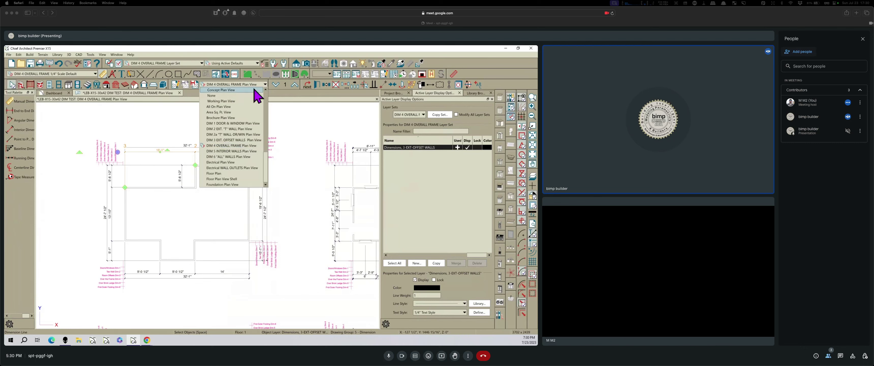
{"action": "left_click", "coordinate": [231, 140]}
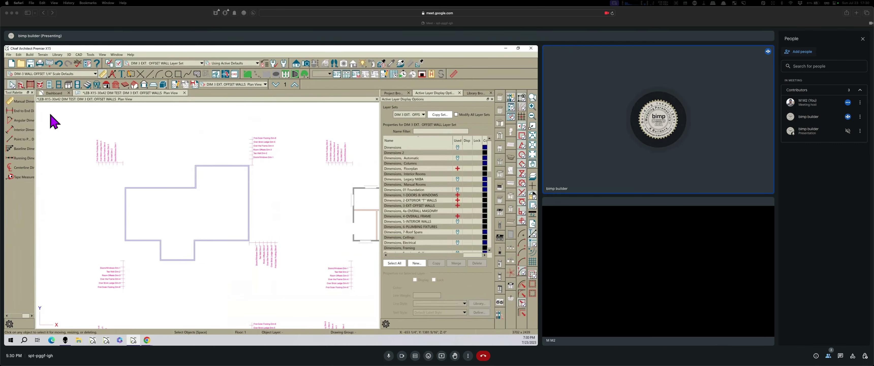
{"action": "left_click", "coordinate": [114, 75]}
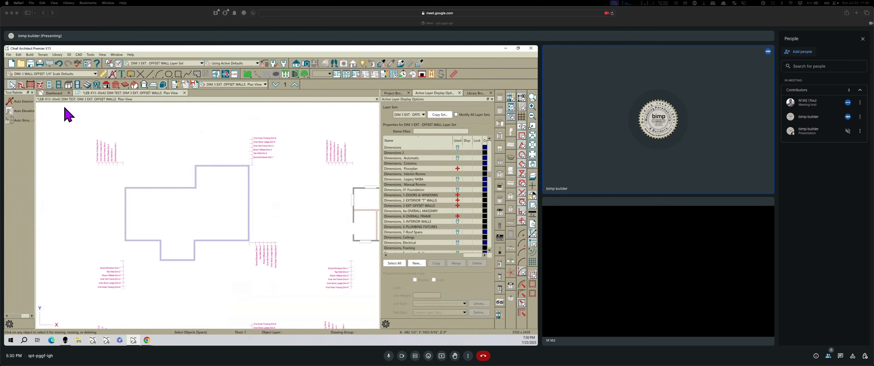
{"action": "left_click", "coordinate": [23, 103]}
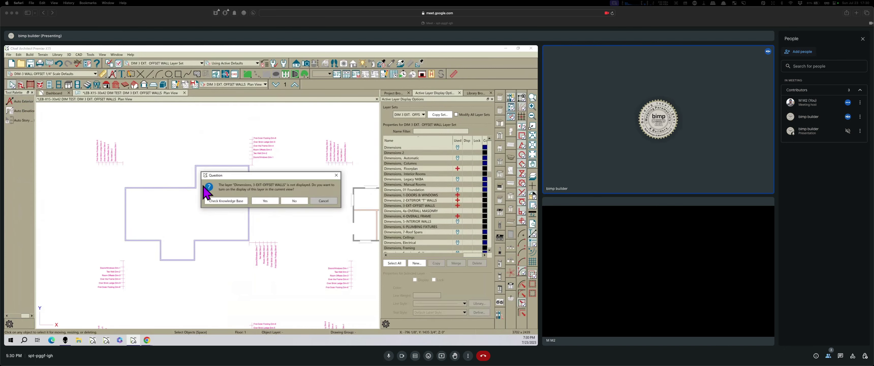
{"action": "left_click", "coordinate": [264, 201]}
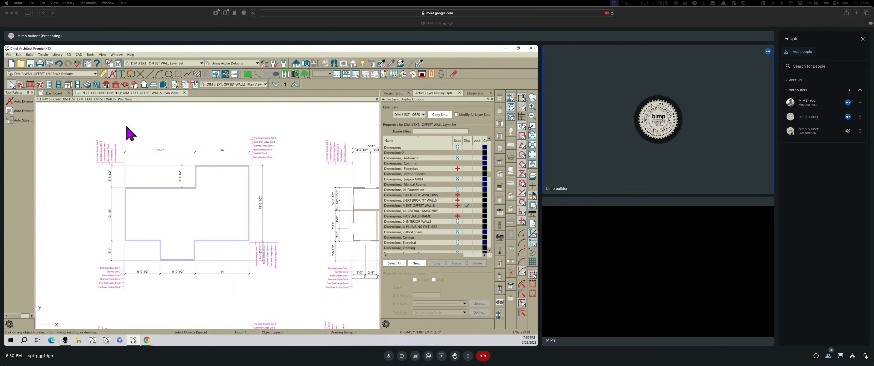
Compare the new exterior offset dimensions around all four plans, examining the stacked lines and level labels above the upper-right plan.
{"action": "scroll", "coordinate": [132, 174], "scroll_direction": "down", "scroll_amount": 3}
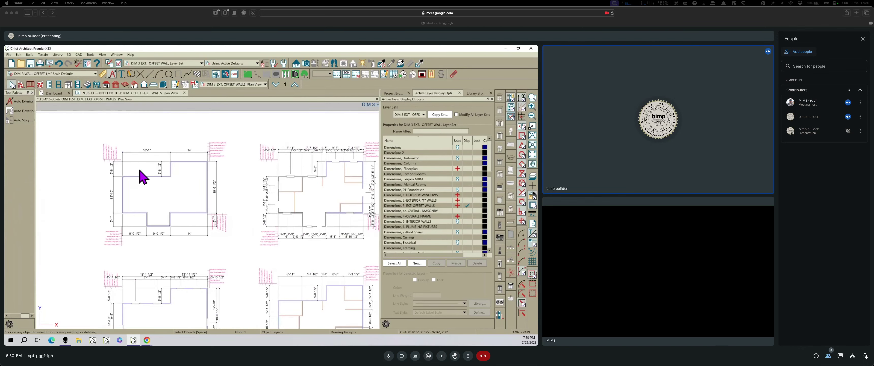
{"action": "scroll", "coordinate": [154, 159], "scroll_direction": "up", "scroll_amount": 1}
{"action": "scroll", "coordinate": [203, 163], "scroll_direction": "down", "scroll_amount": 1}
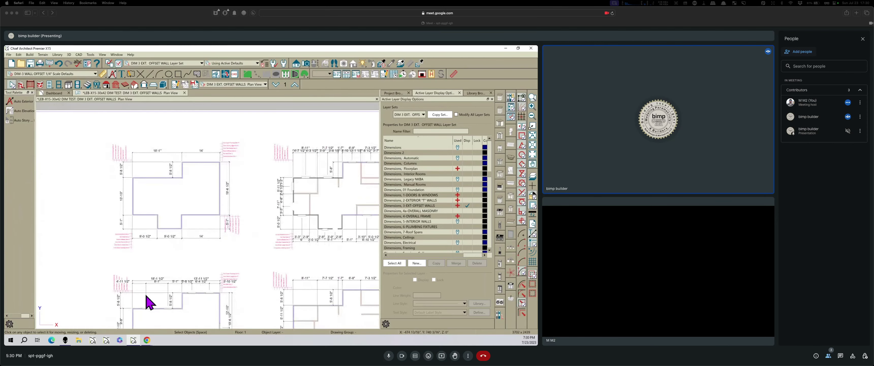
{"action": "scroll", "coordinate": [252, 158], "scroll_direction": "down", "scroll_amount": 1}
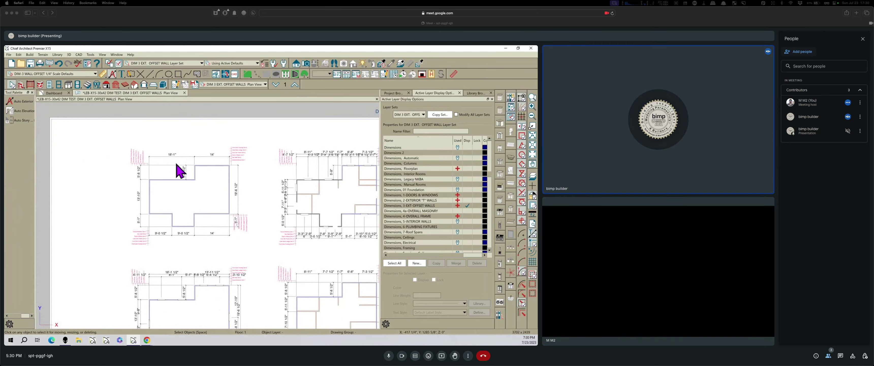
{"action": "scroll", "coordinate": [237, 199], "scroll_direction": "down", "scroll_amount": 1}
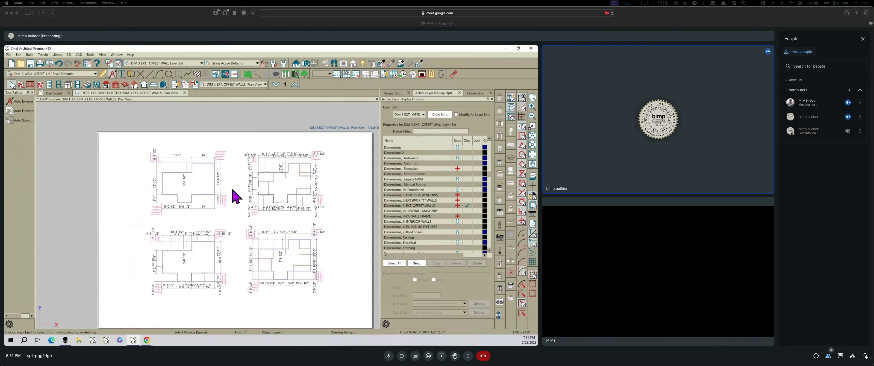
{"action": "scroll", "coordinate": [270, 163], "scroll_direction": "up", "scroll_amount": 1}
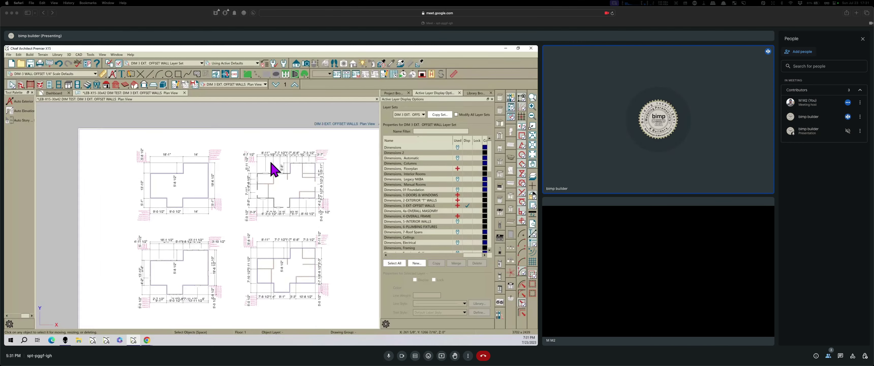
{"action": "scroll", "coordinate": [274, 169], "scroll_direction": "up", "scroll_amount": 5}
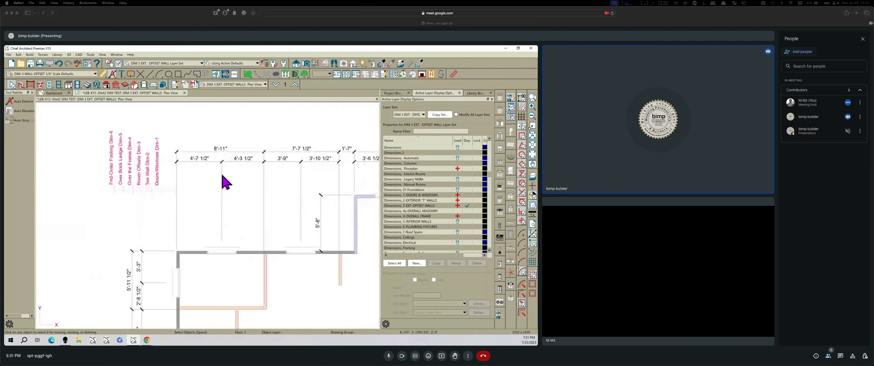
{"action": "scroll", "coordinate": [221, 159], "scroll_direction": "up", "scroll_amount": 2}
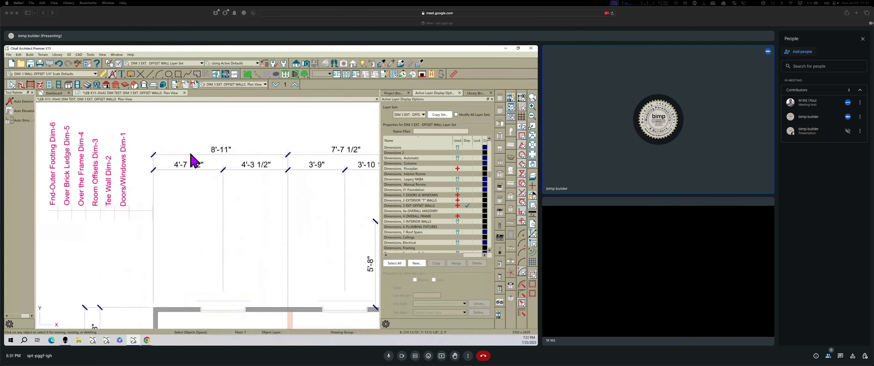
{"action": "scroll", "coordinate": [193, 160], "scroll_direction": "up", "scroll_amount": 2}
{"action": "scroll", "coordinate": [230, 197], "scroll_direction": "down", "scroll_amount": 5}
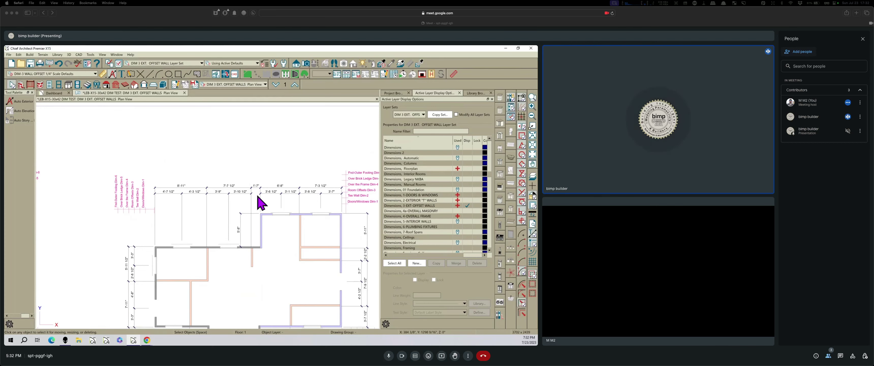
Check the layer of the inner dimension line above the upper-right plan and compare its segments with those above the lower-left plan.
{"action": "left_click", "coordinate": [193, 192]}
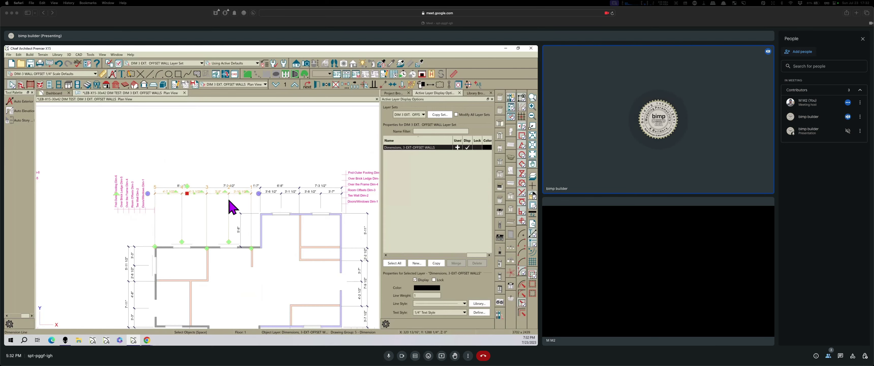
{"action": "scroll", "coordinate": [267, 198], "scroll_direction": "down", "scroll_amount": 4}
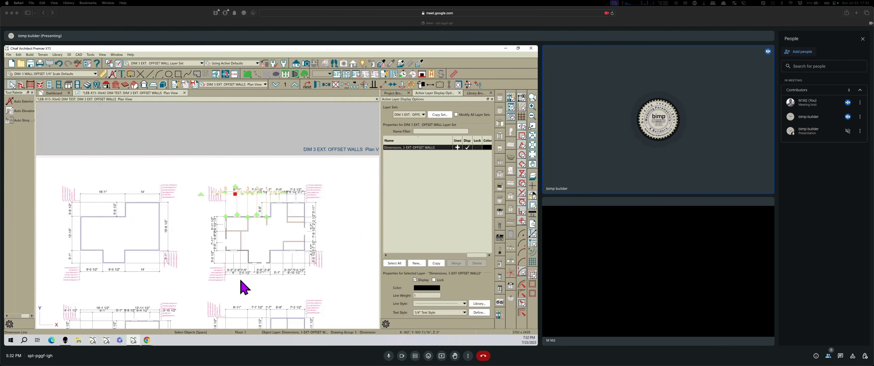
{"action": "scroll", "coordinate": [140, 310], "scroll_direction": "up", "scroll_amount": 4}
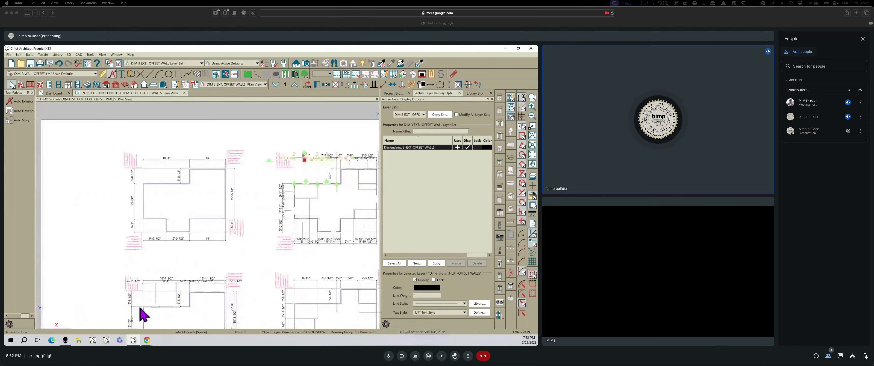
{"action": "scroll", "coordinate": [159, 287], "scroll_direction": "up", "scroll_amount": 3}
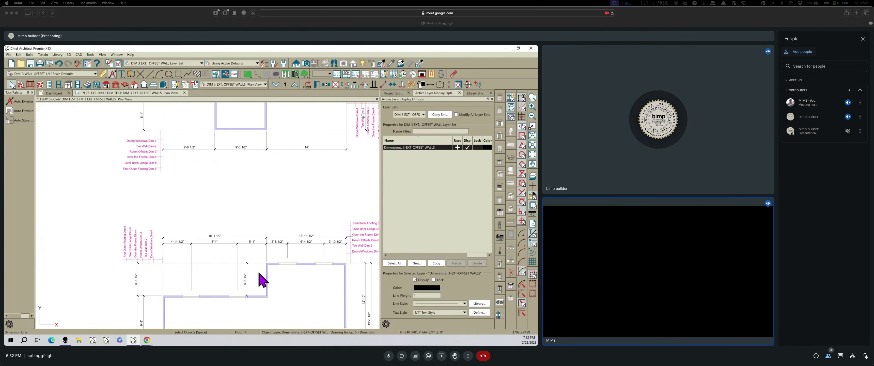
{"action": "scroll", "coordinate": [233, 297], "scroll_direction": "down", "scroll_amount": 1}
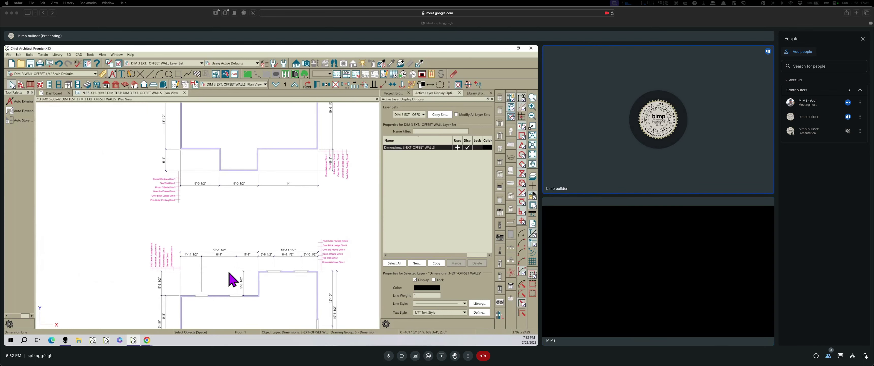
{"action": "scroll", "coordinate": [234, 286], "scroll_direction": "down", "scroll_amount": 2}
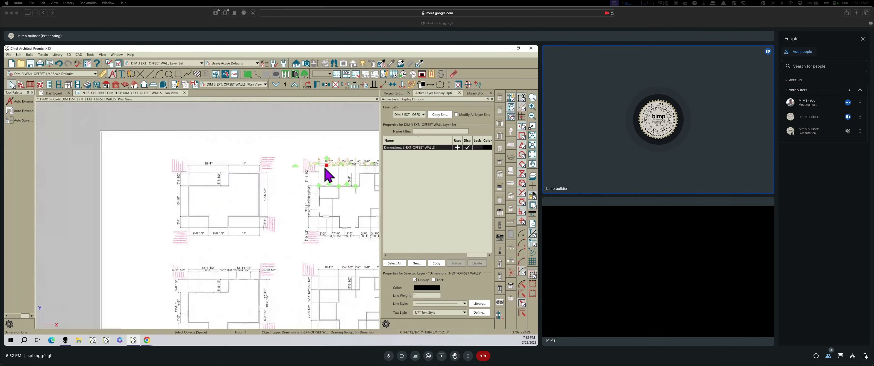
Examine the alignment of the upper-right plan's two top dimension lines with the pink level labels and revisit the lower-left plan's dimensions.
{"action": "scroll", "coordinate": [347, 166], "scroll_direction": "up", "scroll_amount": 3}
{"action": "scroll", "coordinate": [350, 169], "scroll_direction": "up", "scroll_amount": 2}
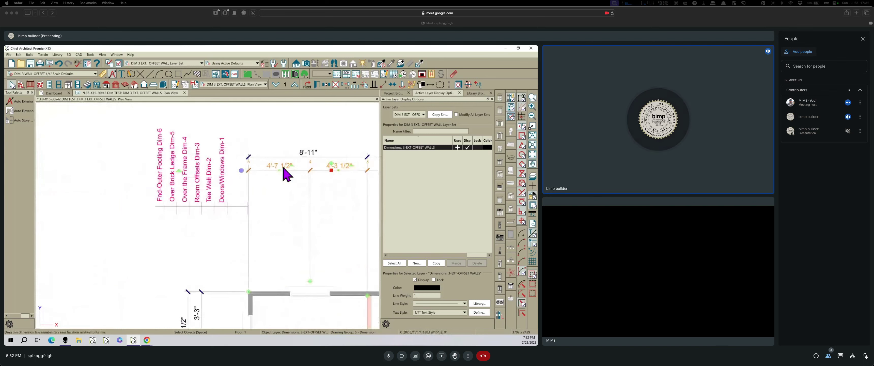
{"action": "scroll", "coordinate": [207, 230], "scroll_direction": "down", "scroll_amount": 1}
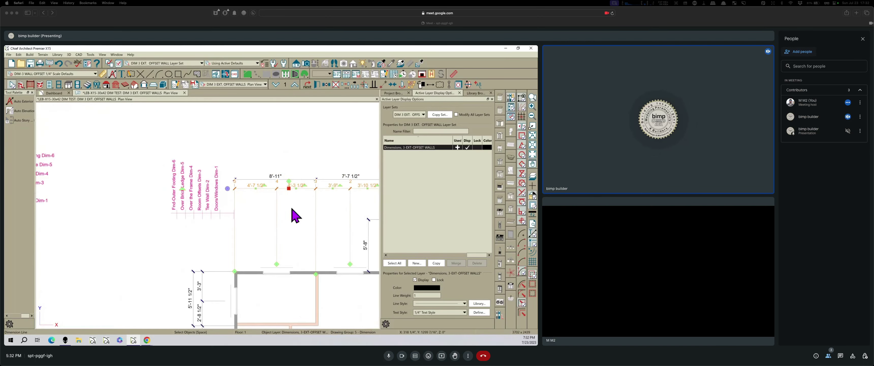
{"action": "scroll", "coordinate": [289, 222], "scroll_direction": "down", "scroll_amount": 1}
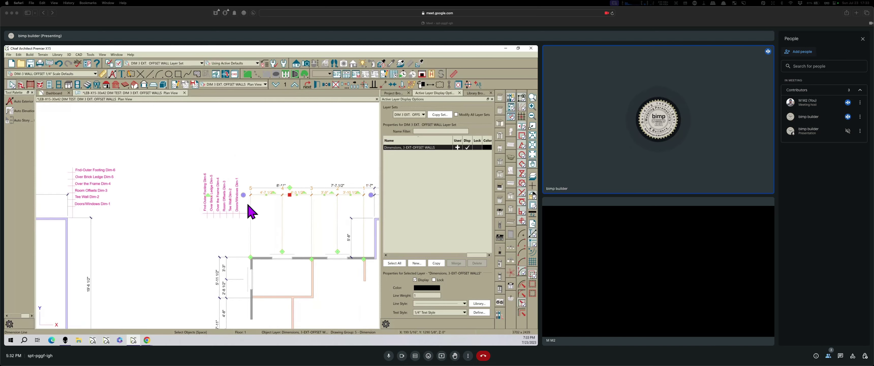
{"action": "scroll", "coordinate": [325, 220], "scroll_direction": "down", "scroll_amount": 1}
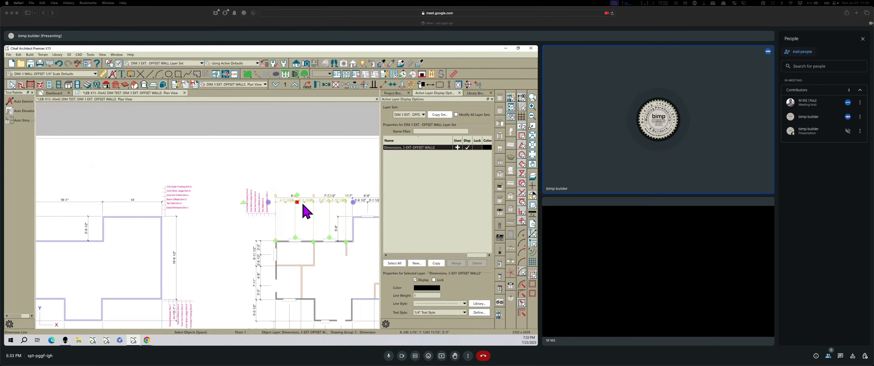
{"action": "scroll", "coordinate": [309, 202], "scroll_direction": "up", "scroll_amount": 2}
{"action": "scroll", "coordinate": [303, 198], "scroll_direction": "up", "scroll_amount": 1}
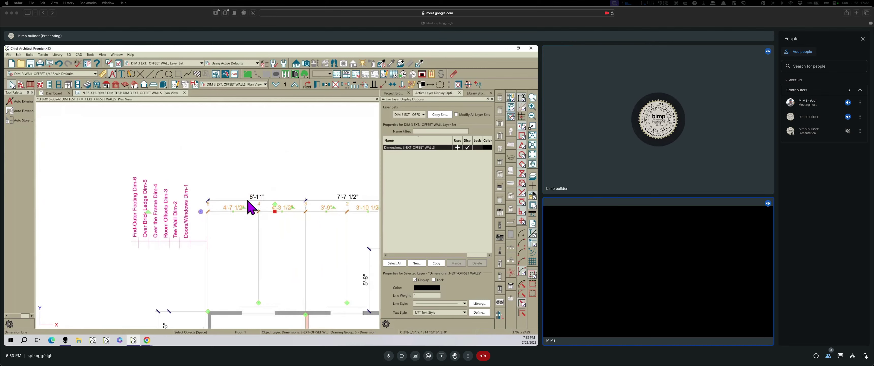
{"action": "scroll", "coordinate": [296, 207], "scroll_direction": "down", "scroll_amount": 3}
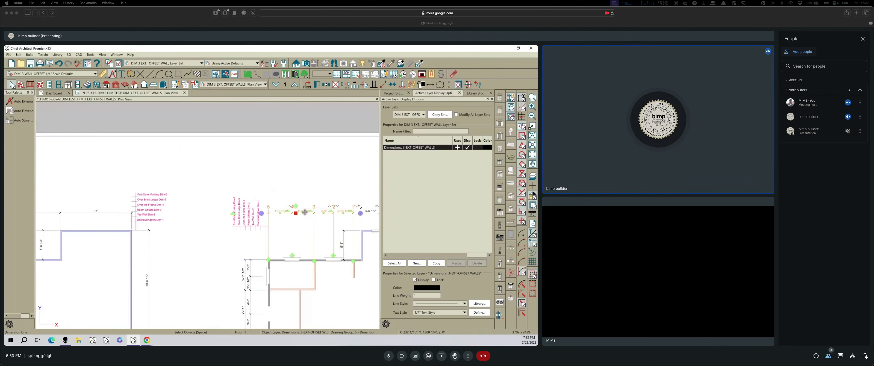
{"action": "scroll", "coordinate": [195, 302], "scroll_direction": "down", "scroll_amount": 1}
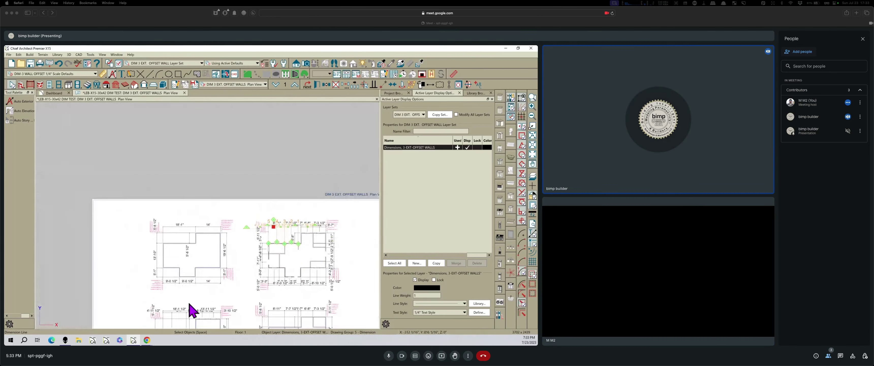
{"action": "scroll", "coordinate": [172, 297], "scroll_direction": "up", "scroll_amount": 3}
{"action": "scroll", "coordinate": [172, 320], "scroll_direction": "up", "scroll_amount": 1}
{"action": "scroll", "coordinate": [176, 302], "scroll_direction": "up", "scroll_amount": 1}
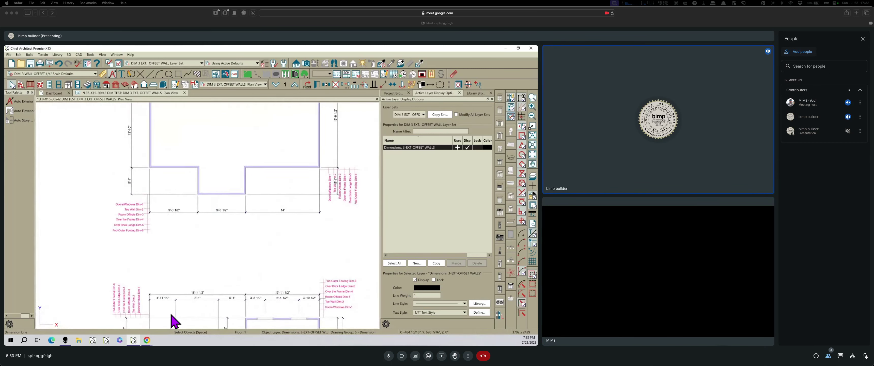
Compare the stacked dimension lines above the lower-left plan with the dimension line below the upper-left plan and their pink level labels.
{"action": "scroll", "coordinate": [194, 262], "scroll_direction": "down", "scroll_amount": 1}
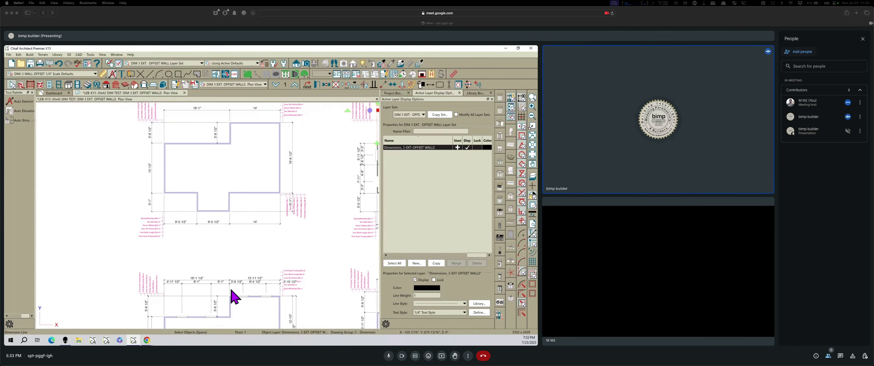
{"action": "scroll", "coordinate": [204, 290], "scroll_direction": "up", "scroll_amount": 1}
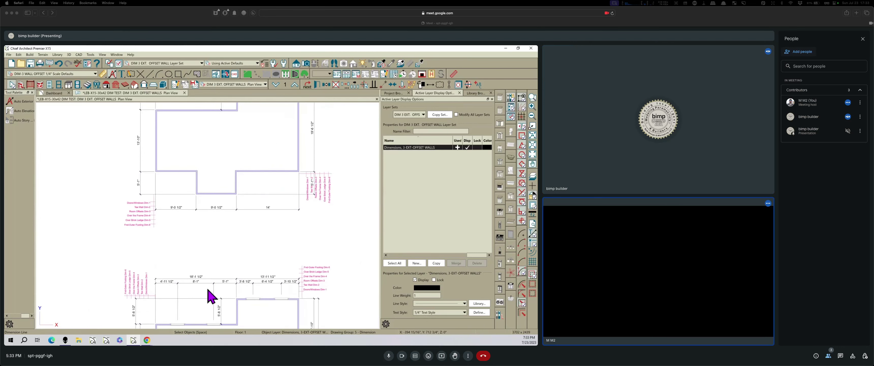
{"action": "scroll", "coordinate": [208, 289], "scroll_direction": "up", "scroll_amount": 2}
{"action": "scroll", "coordinate": [226, 249], "scroll_direction": "down", "scroll_amount": 2}
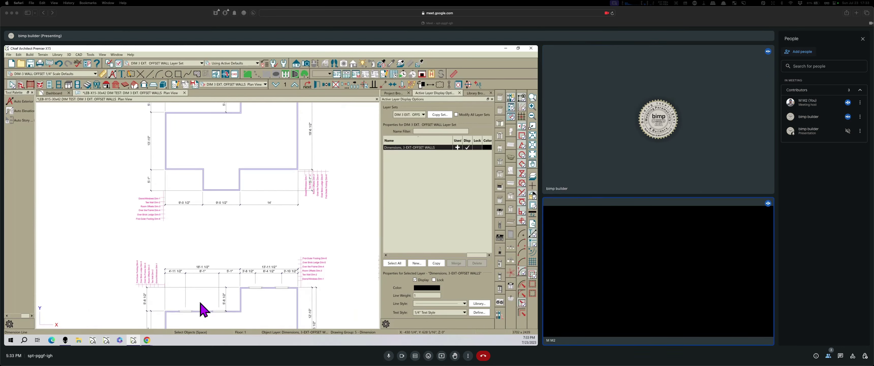
{"action": "scroll", "coordinate": [201, 304], "scroll_direction": "up", "scroll_amount": 1}
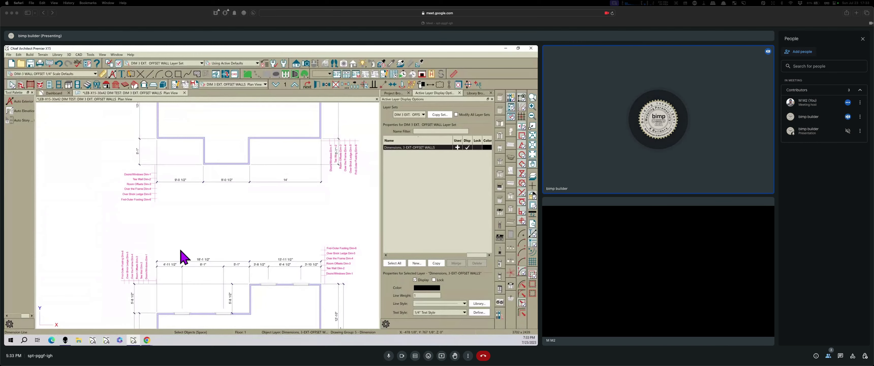
{"action": "scroll", "coordinate": [55, 273], "scroll_direction": "down", "scroll_amount": 5}
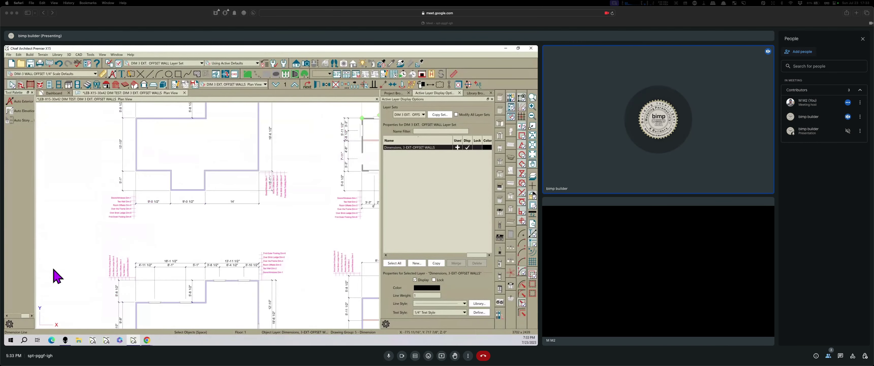
{"action": "scroll", "coordinate": [299, 289], "scroll_direction": "up", "scroll_amount": 5}
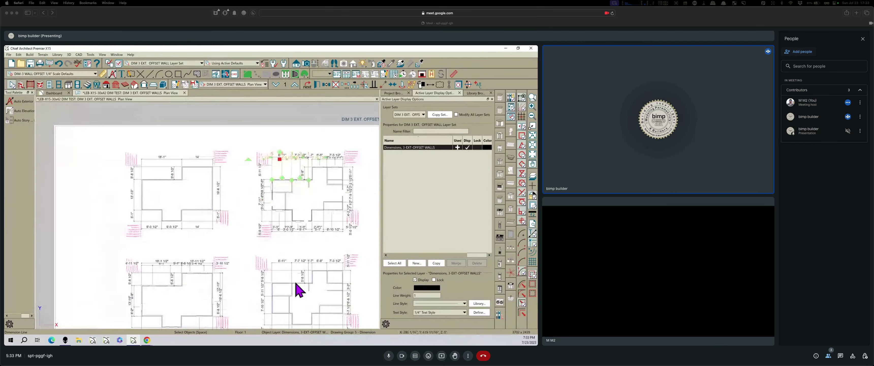
Examine the two dimension lines above the upper-right plan against its windows, interior walls and the pink level labels.
{"action": "scroll", "coordinate": [261, 269], "scroll_direction": "down", "scroll_amount": 3}
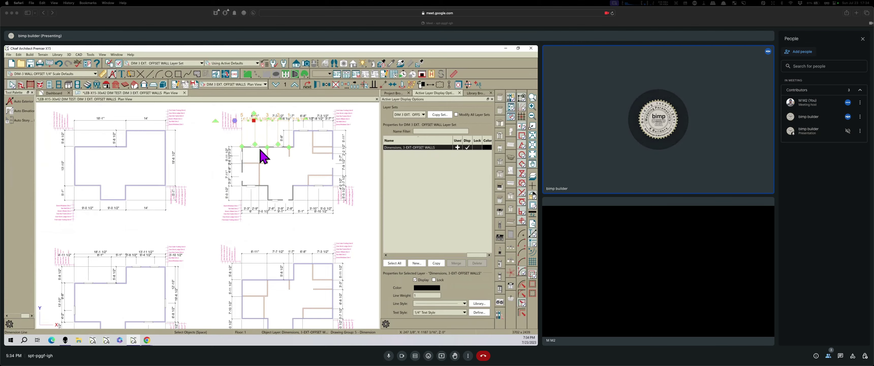
{"action": "scroll", "coordinate": [261, 163], "scroll_direction": "down", "scroll_amount": 1}
{"action": "scroll", "coordinate": [273, 120], "scroll_direction": "up", "scroll_amount": 5}
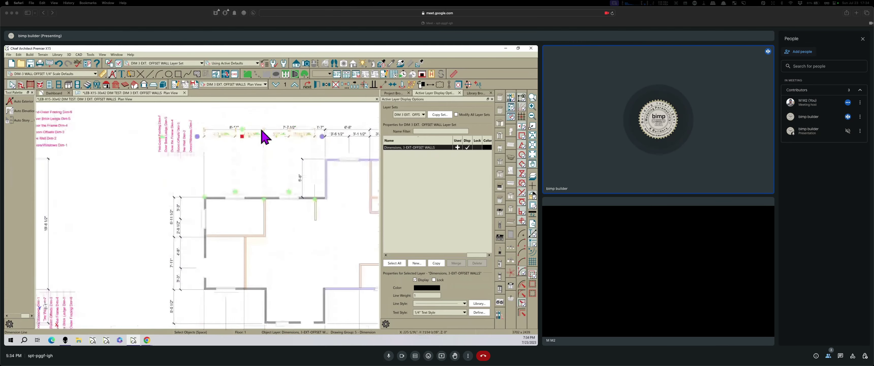
{"action": "scroll", "coordinate": [244, 159], "scroll_direction": "down", "scroll_amount": 3}
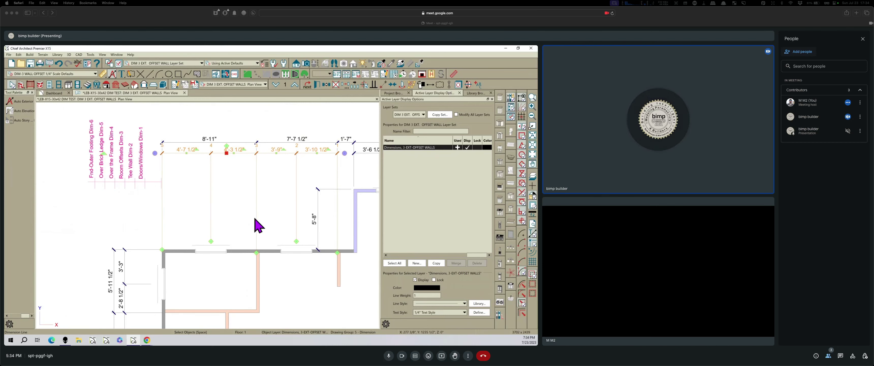
{"action": "scroll", "coordinate": [208, 205], "scroll_direction": "down", "scroll_amount": 2}
{"action": "scroll", "coordinate": [297, 190], "scroll_direction": "down", "scroll_amount": 3}
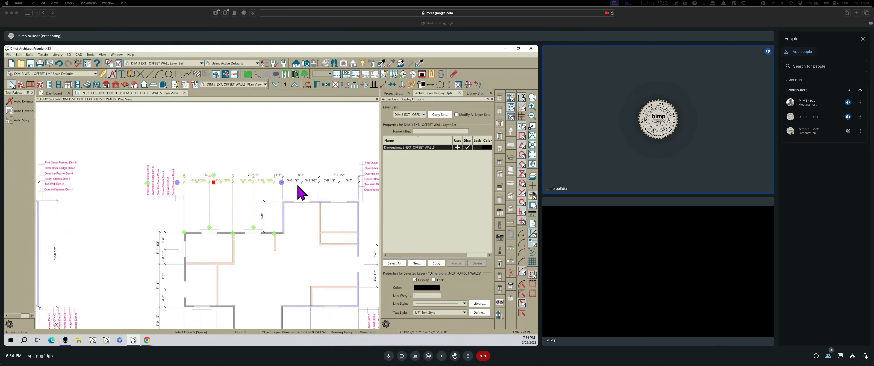
{"action": "scroll", "coordinate": [288, 217], "scroll_direction": "down", "scroll_amount": 2}
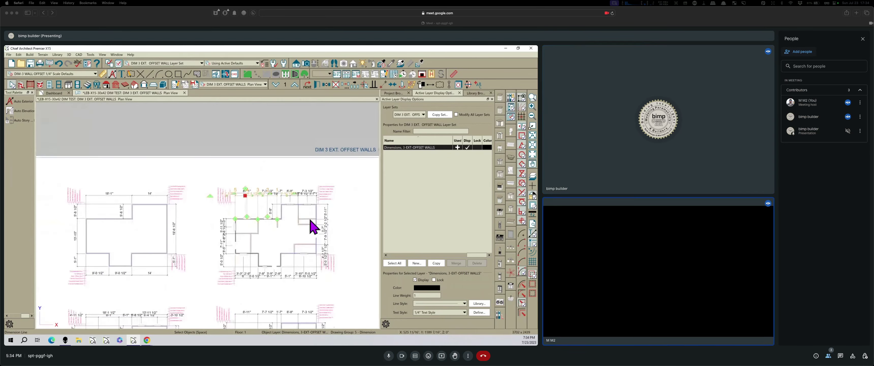
{"action": "scroll", "coordinate": [264, 245], "scroll_direction": "down", "scroll_amount": 1}
Compare the offset dimensions of the upper-left and lower-left plans with those of the upper-right plan.
{"action": "scroll", "coordinate": [185, 289], "scroll_direction": "up", "scroll_amount": 4}
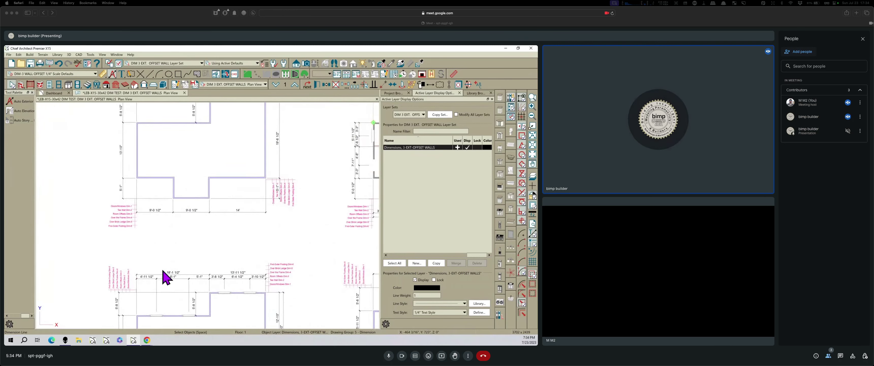
{"action": "scroll", "coordinate": [173, 271], "scroll_direction": "down", "scroll_amount": 1}
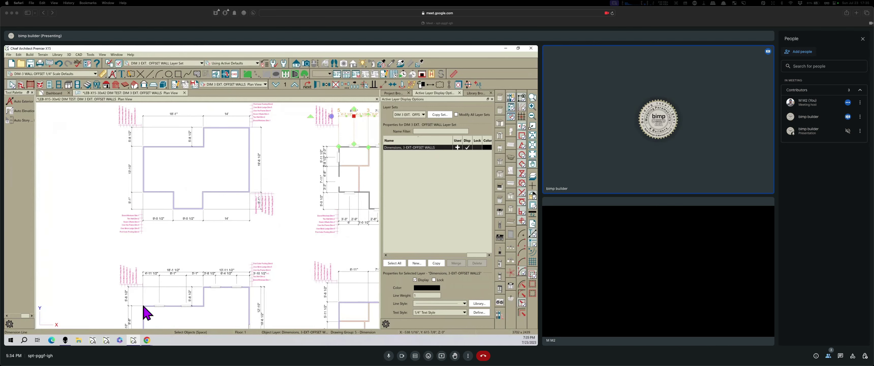
{"action": "scroll", "coordinate": [244, 253], "scroll_direction": "down", "scroll_amount": 3}
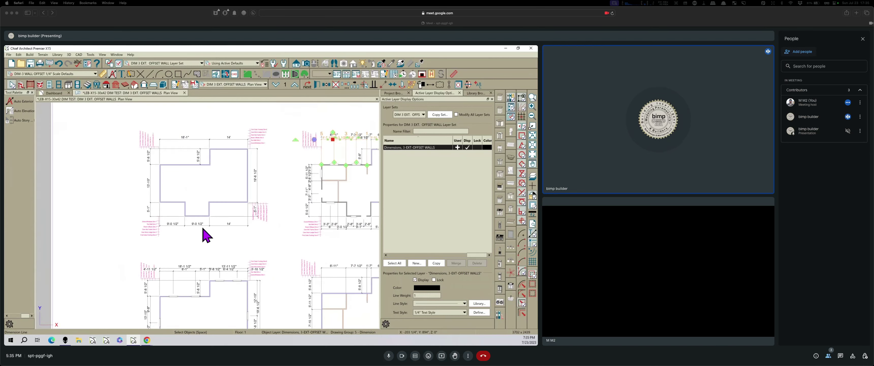
{"action": "scroll", "coordinate": [262, 179], "scroll_direction": "down", "scroll_amount": 2}
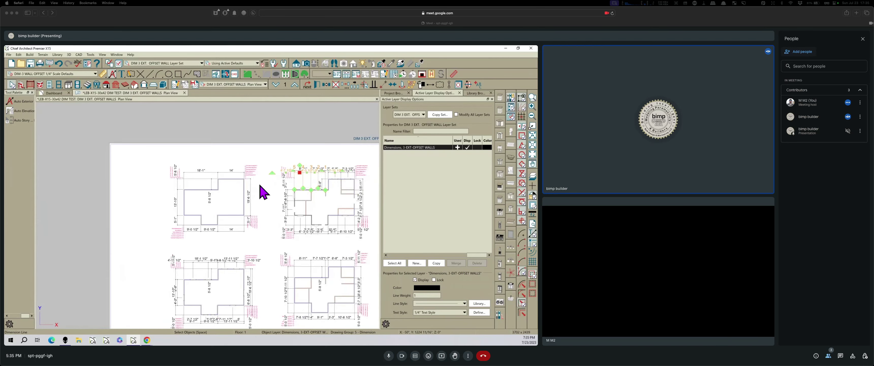
{"action": "scroll", "coordinate": [263, 192], "scroll_direction": "up", "scroll_amount": 1}
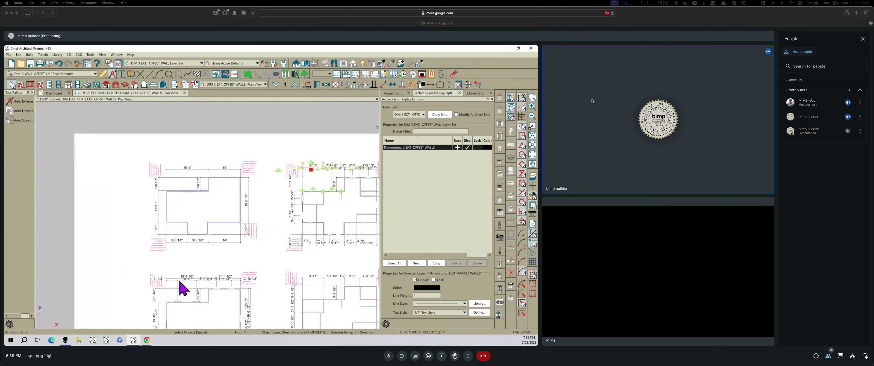
{"action": "scroll", "coordinate": [181, 285], "scroll_direction": "up", "scroll_amount": 4}
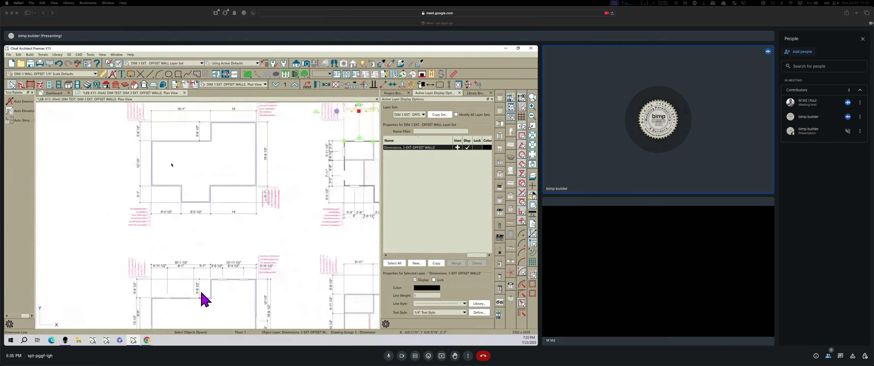
{"action": "scroll", "coordinate": [197, 276], "scroll_direction": "up", "scroll_amount": 1}
{"action": "scroll", "coordinate": [190, 279], "scroll_direction": "down", "scroll_amount": 5}
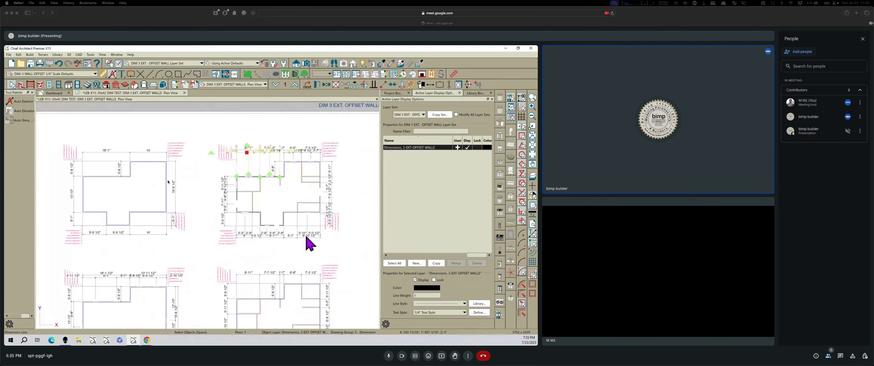
Inspect the dimension lines below and above the upper-right plan, then review all four test plans together.
{"action": "scroll", "coordinate": [305, 241], "scroll_direction": "up", "scroll_amount": 4}
{"action": "scroll", "coordinate": [206, 251], "scroll_direction": "up", "scroll_amount": 1}
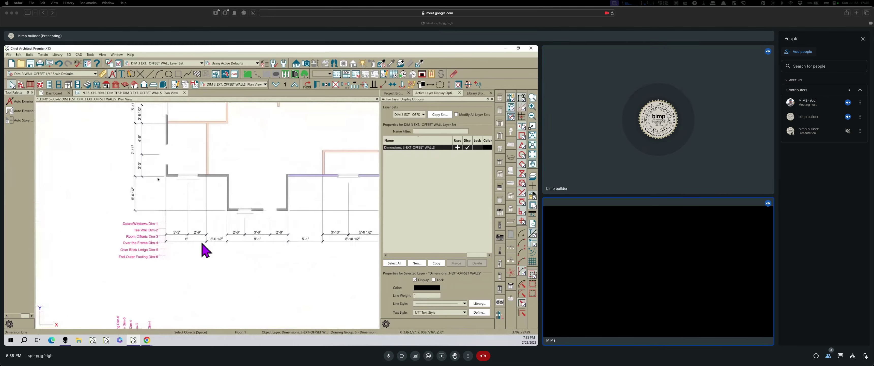
{"action": "scroll", "coordinate": [196, 249], "scroll_direction": "down", "scroll_amount": 3}
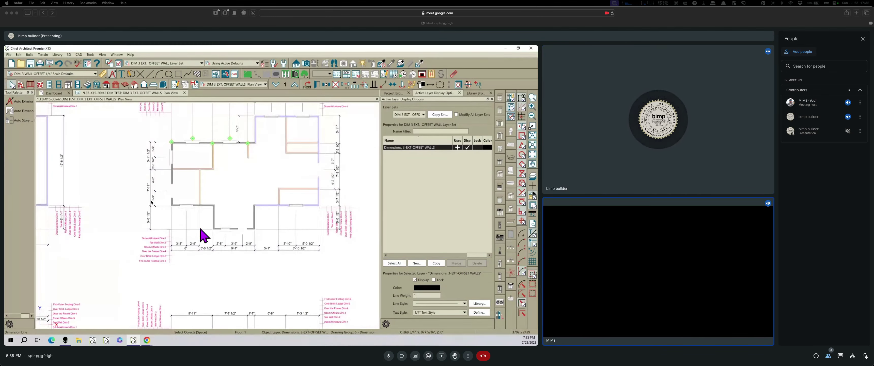
{"action": "scroll", "coordinate": [198, 223], "scroll_direction": "up", "scroll_amount": 4}
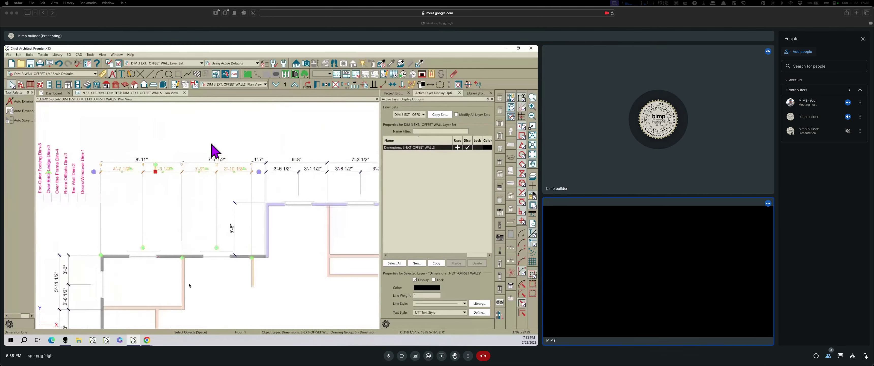
{"action": "scroll", "coordinate": [278, 134], "scroll_direction": "down", "scroll_amount": 1}
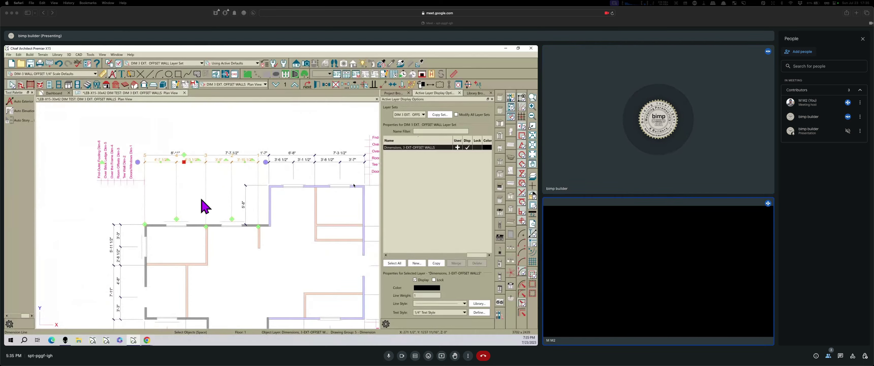
{"action": "scroll", "coordinate": [193, 196], "scroll_direction": "down", "scroll_amount": 1}
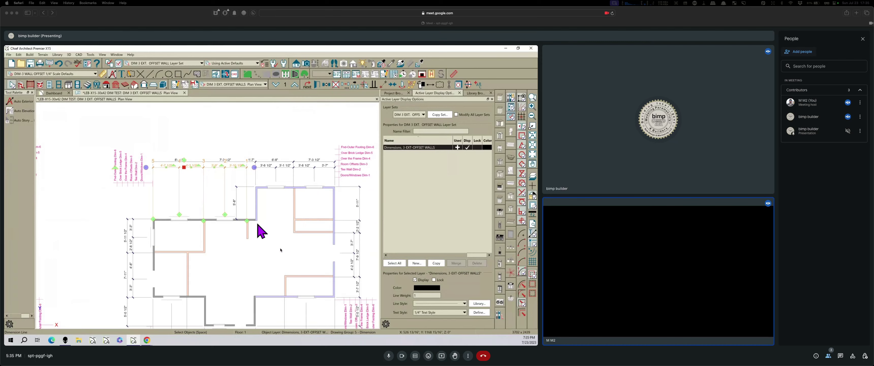
{"action": "scroll", "coordinate": [181, 204], "scroll_direction": "down", "scroll_amount": 1}
{"action": "scroll", "coordinate": [180, 204], "scroll_direction": "down", "scroll_amount": 1}
{"action": "scroll", "coordinate": [303, 201], "scroll_direction": "down", "scroll_amount": 1}
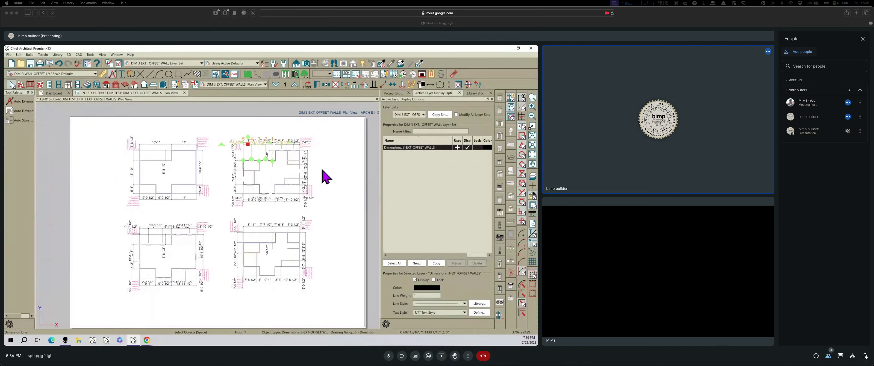
Switch to Finder, close the ScreenshotsMBP folder window, and display the editing commands in the shared Chief Architect window.
{"action": "key", "text": "super+Tab"}
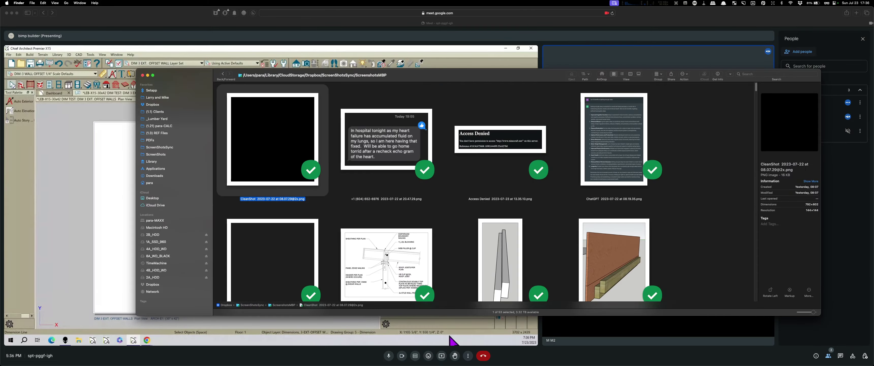
{"action": "key", "text": "super+w"}
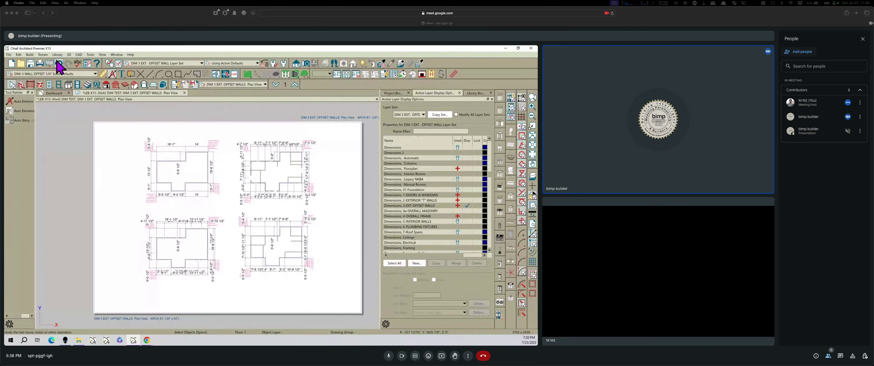
{"action": "left_click", "coordinate": [19, 55]}
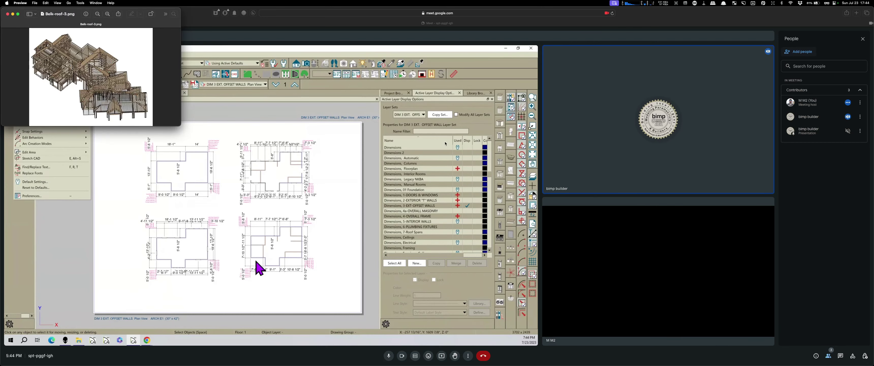
Place the Belk-roof-3.png image in Preview beside the shared plan and enlarge its window to view the roof framing model.
{"action": "left_click_drag", "start_coordinate": [23, 11], "coordinate": [568, 216]}
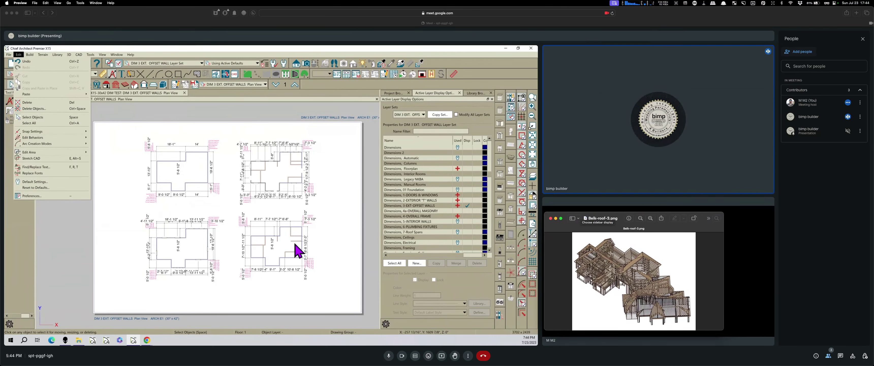
{"action": "left_click_drag", "start_coordinate": [723, 330], "coordinate": [804, 340]}
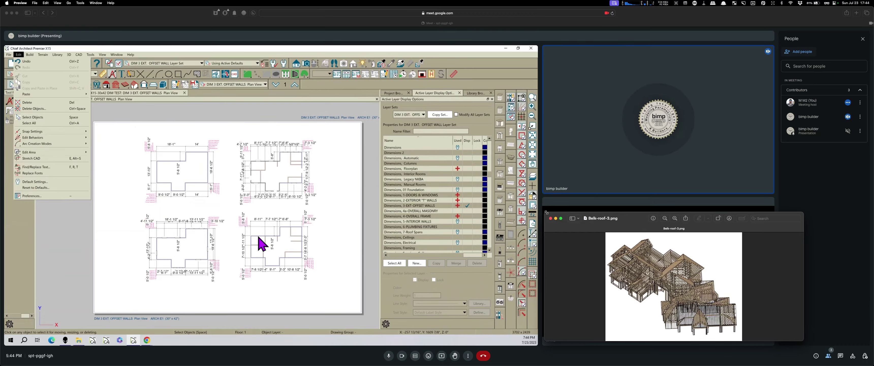
{"action": "left_click_drag", "start_coordinate": [544, 212], "coordinate": [536, 111]}
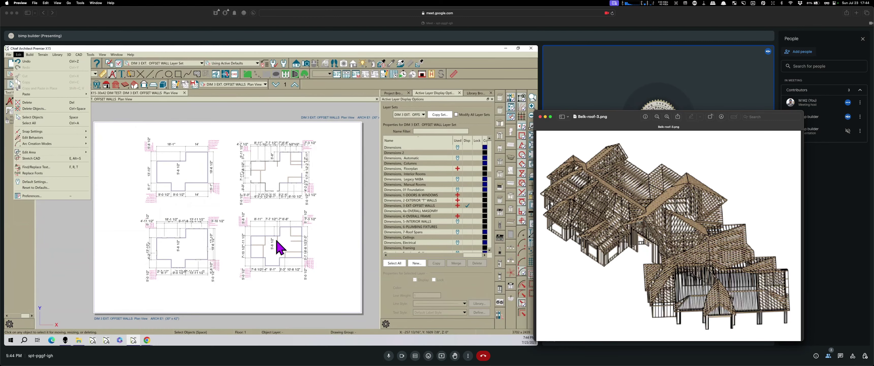
Bring up the JOB30-36_SITEPU roof plan PDF, reposition its window over the meeting and examine the roof layout.
{"action": "key", "text": "super+grave"}
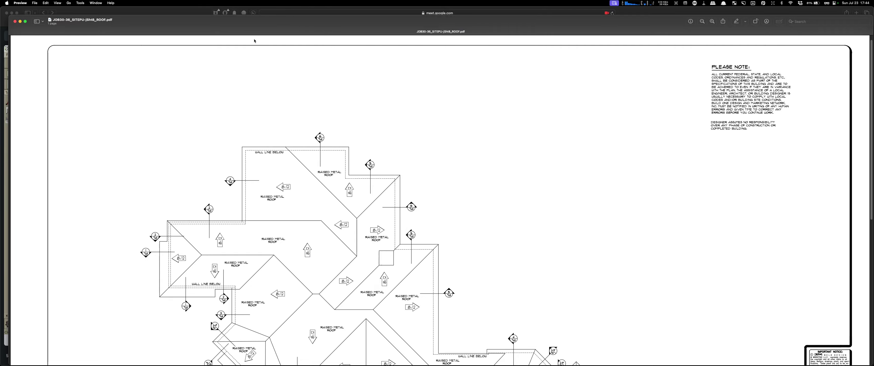
{"action": "left_click_drag", "start_coordinate": [254, 25], "coordinate": [873, 116]}
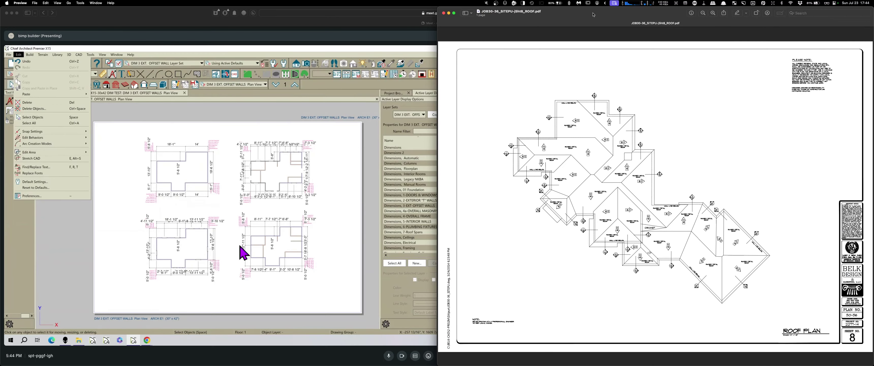
{"action": "left_click_drag", "start_coordinate": [593, 15], "coordinate": [759, 91]}
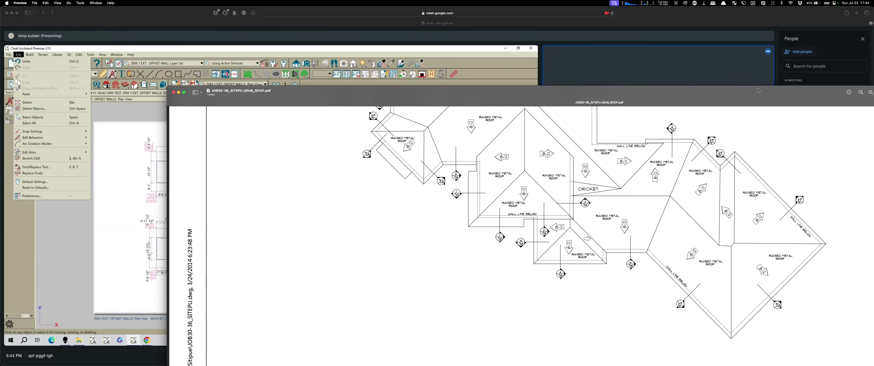
{"action": "scroll", "coordinate": [557, 133], "scroll_direction": "up", "scroll_amount": 10}
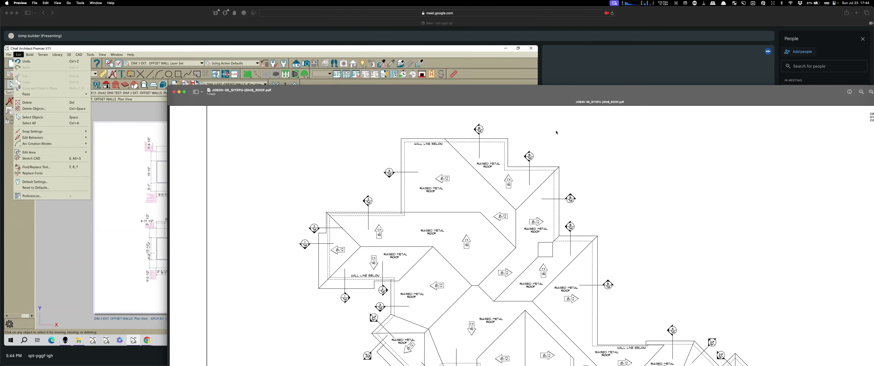
{"action": "left_click_drag", "start_coordinate": [555, 92], "coordinate": [558, 26]}
{"action": "scroll", "coordinate": [589, 130], "scroll_direction": "down", "scroll_amount": 1}
{"action": "scroll", "coordinate": [590, 129], "scroll_direction": "down", "scroll_amount": 2}
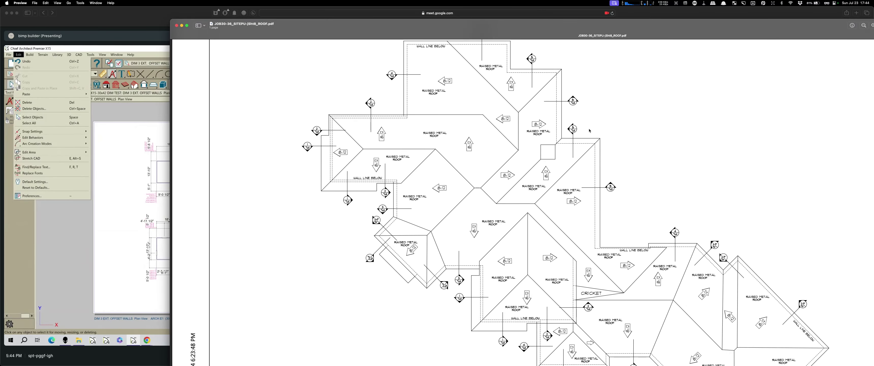
Reposition the roof plan PDF window beside the four shared test plans and examine the entire roof layout.
{"action": "scroll", "coordinate": [589, 130], "scroll_direction": "down", "scroll_amount": 8}
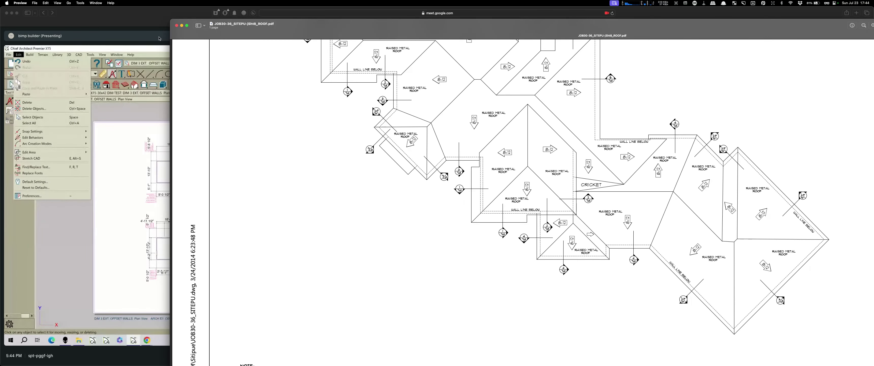
{"action": "left_click_drag", "start_coordinate": [169, 32], "coordinate": [380, 32]}
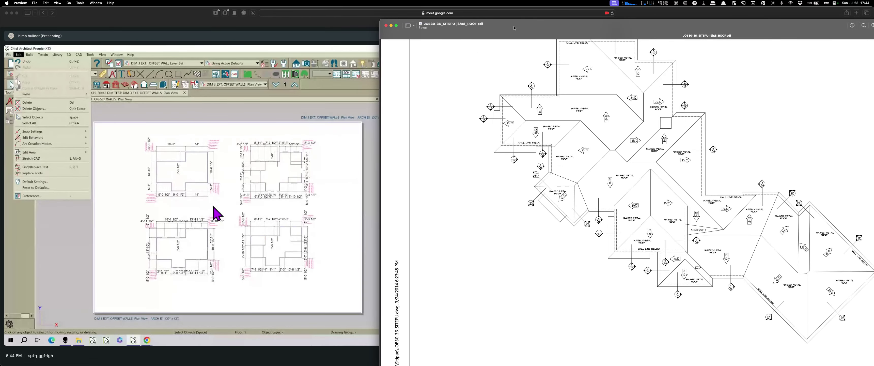
{"action": "left_click_drag", "start_coordinate": [514, 28], "coordinate": [485, 27]}
{"action": "scroll", "coordinate": [512, 103], "scroll_direction": "up", "scroll_amount": 2}
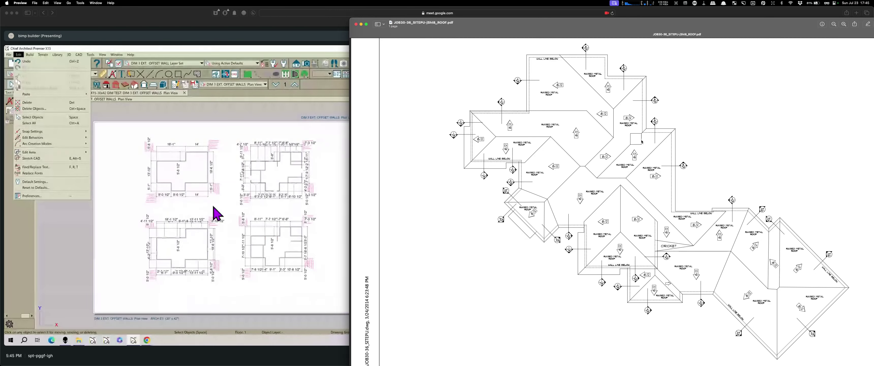
{"action": "left_click_drag", "start_coordinate": [484, 27], "coordinate": [471, 27]}
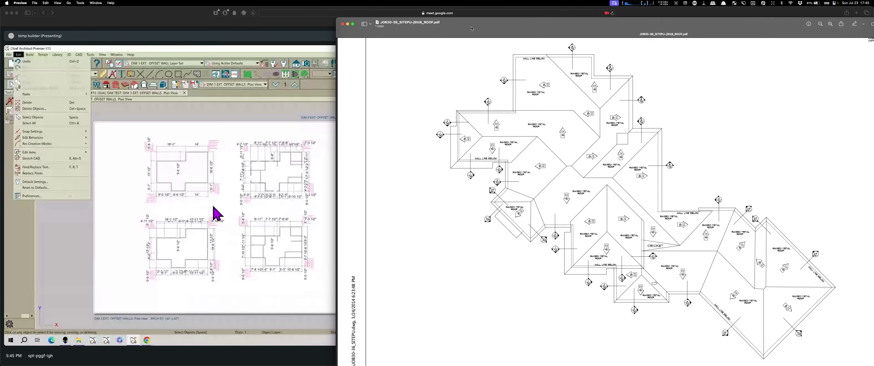
Move the roof plan PDF off this display and close it along with the Belk-roof-3.png framing image.
{"action": "left_click_drag", "start_coordinate": [471, 28], "coordinate": [873, 58]}
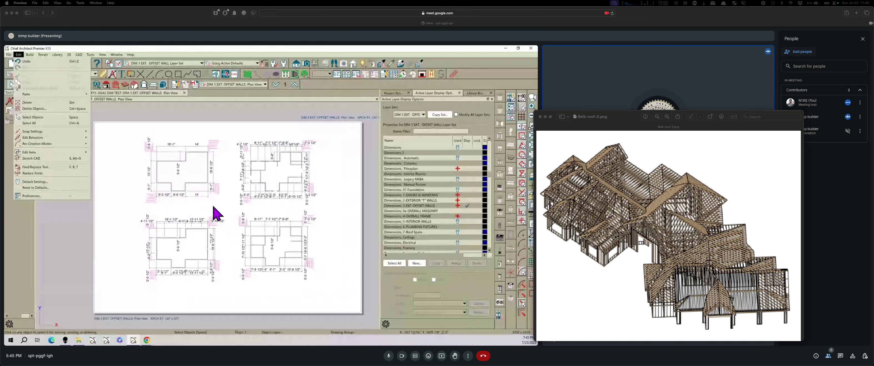
{"action": "key", "text": "super+w"}
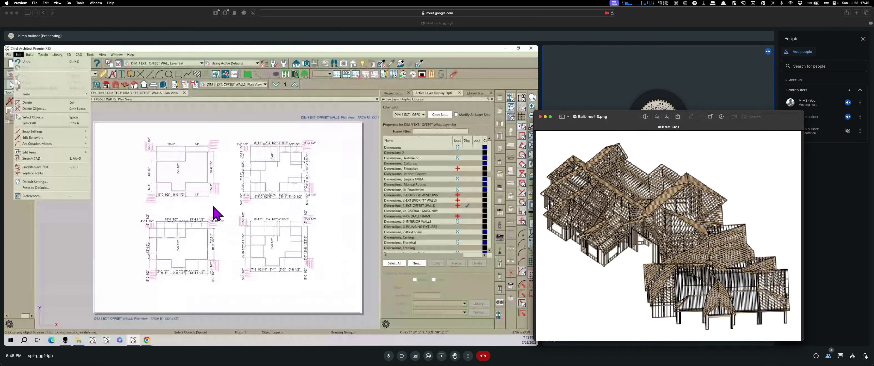
{"action": "left_click", "coordinate": [540, 117]}
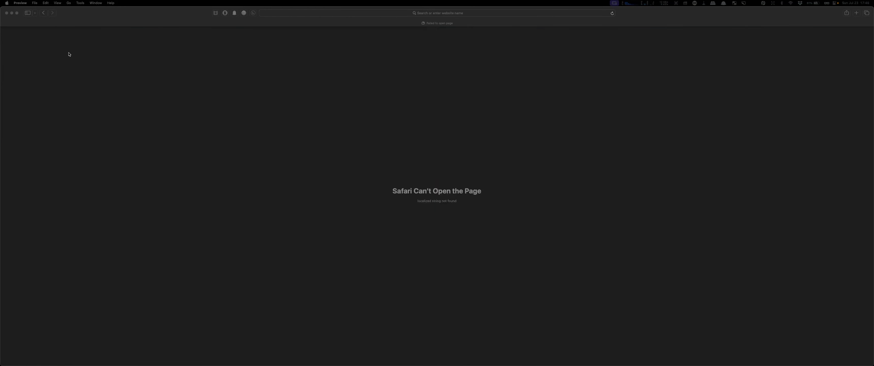
Close the failed Safari page and the refdesk.com window, and quit Safari.
{"action": "left_click", "coordinate": [6, 13]}
{"action": "mouse_move", "coordinate": [499, 365]}
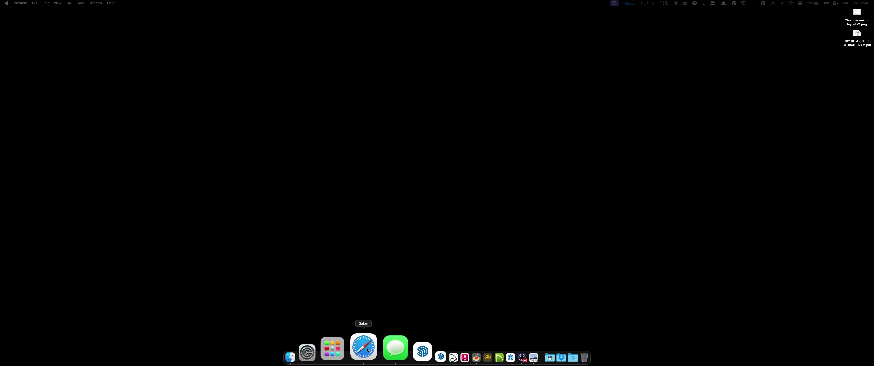
{"action": "left_click", "coordinate": [368, 349]}
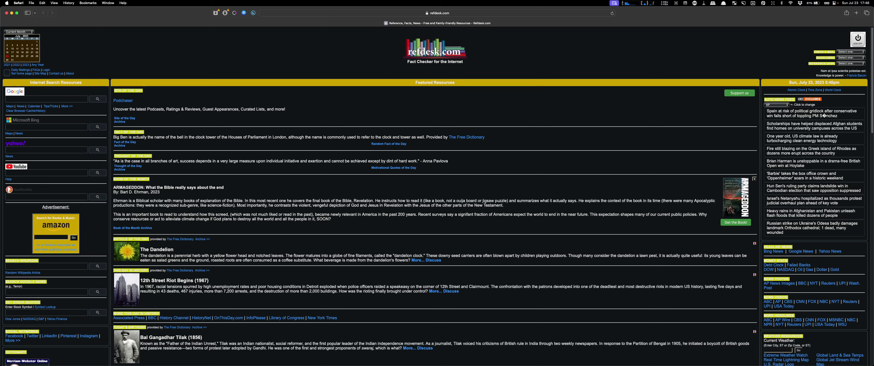
{"action": "left_click", "coordinate": [7, 13]}
{"action": "mouse_move", "coordinate": [349, 363]}
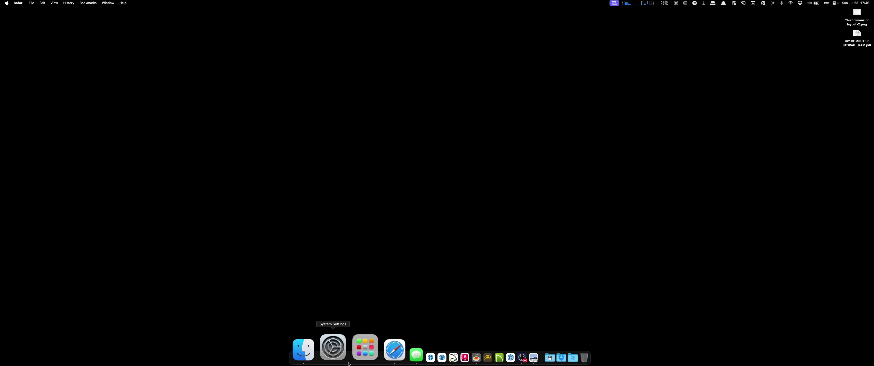
{"action": "right_click", "coordinate": [361, 350]}
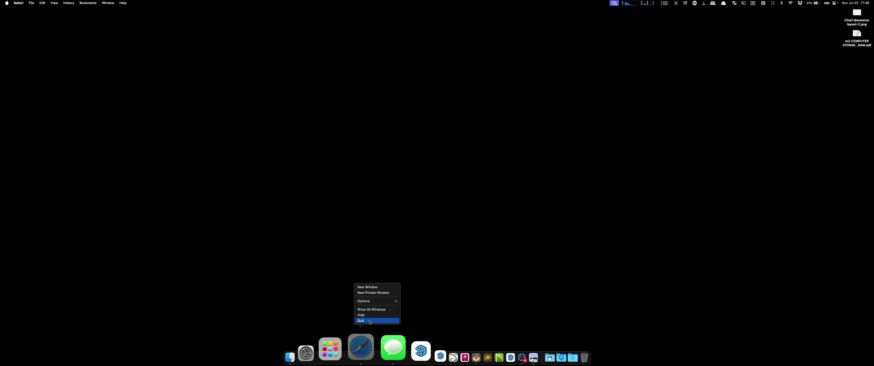
{"action": "left_click", "coordinate": [370, 321]}
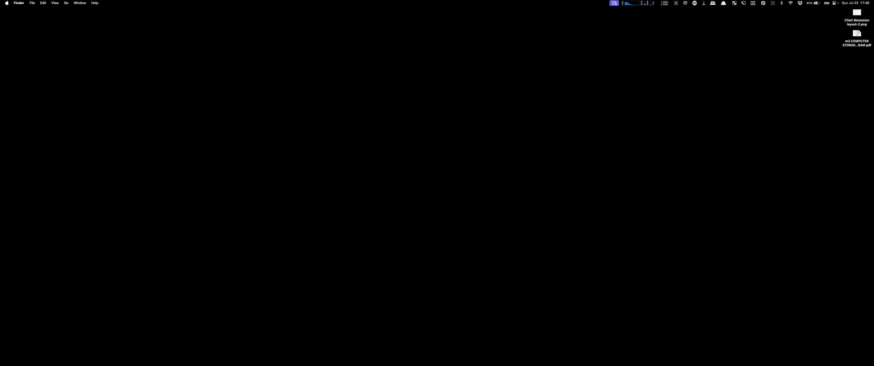
Open a new Finder window and move it off this display.
{"action": "key", "text": "super+n"}
{"action": "left_click_drag", "start_coordinate": [186, 80], "coordinate": [873, 83]}
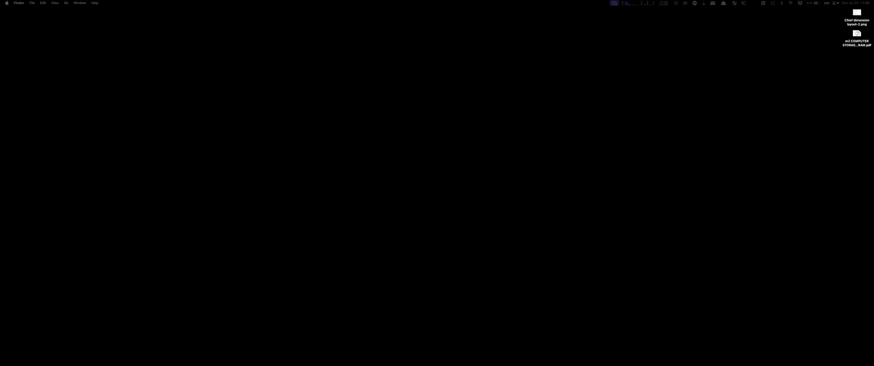